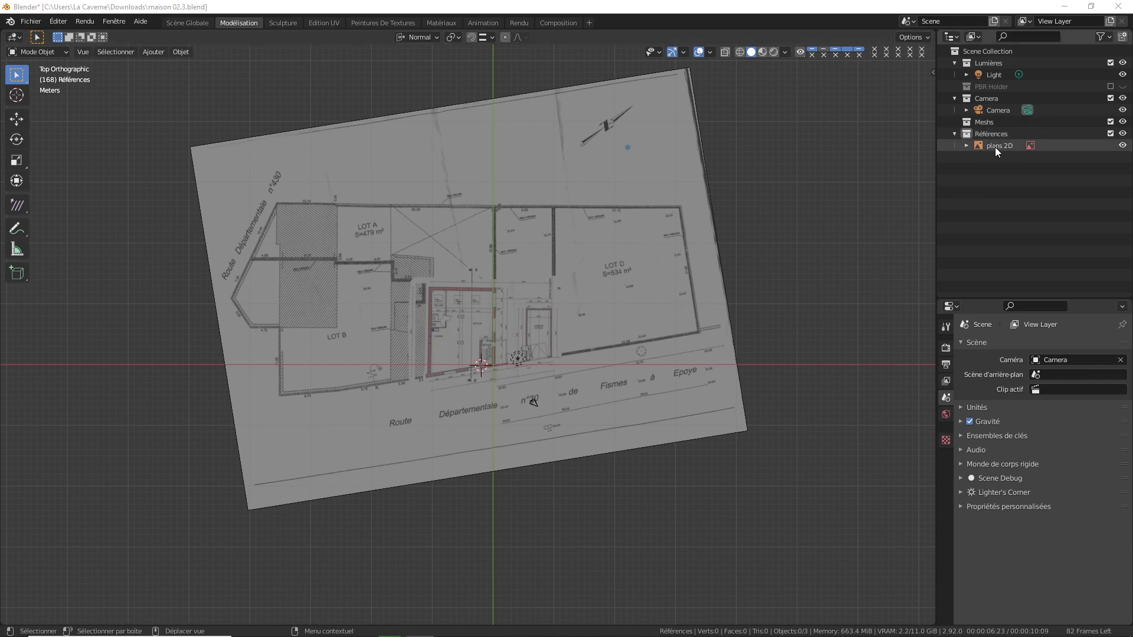
Move the plans 2D reference image about -25.9 m along its local Y axis, bringing the upper boundary wall near the X axis
middle_drag(703, 241, 673, 238)
scroll(672, 238, up, 2)
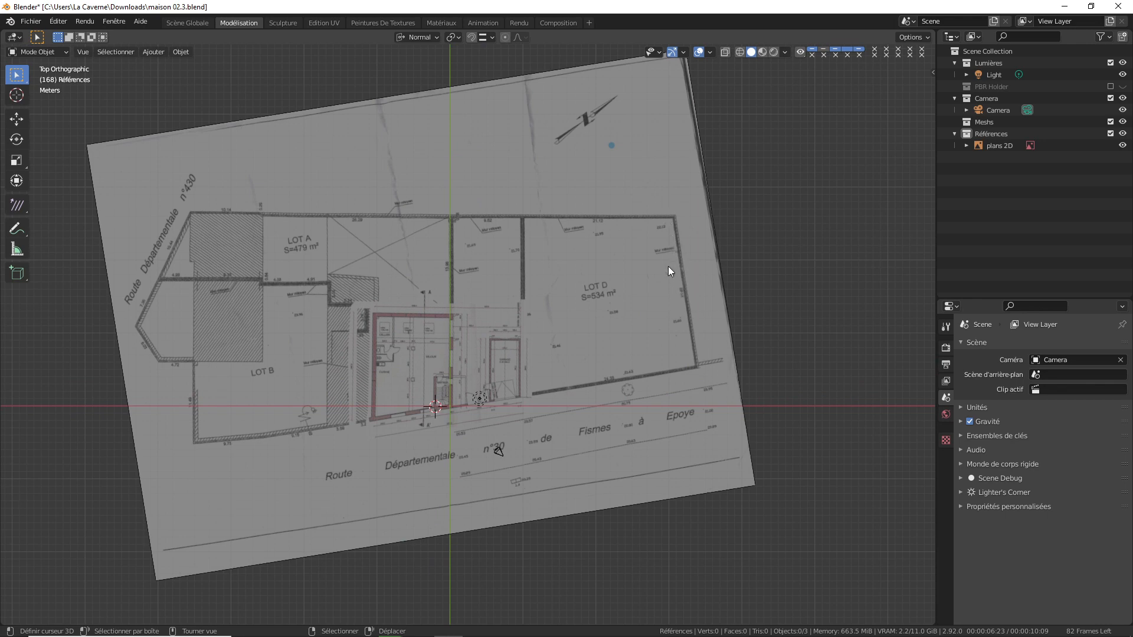
click(626, 281)
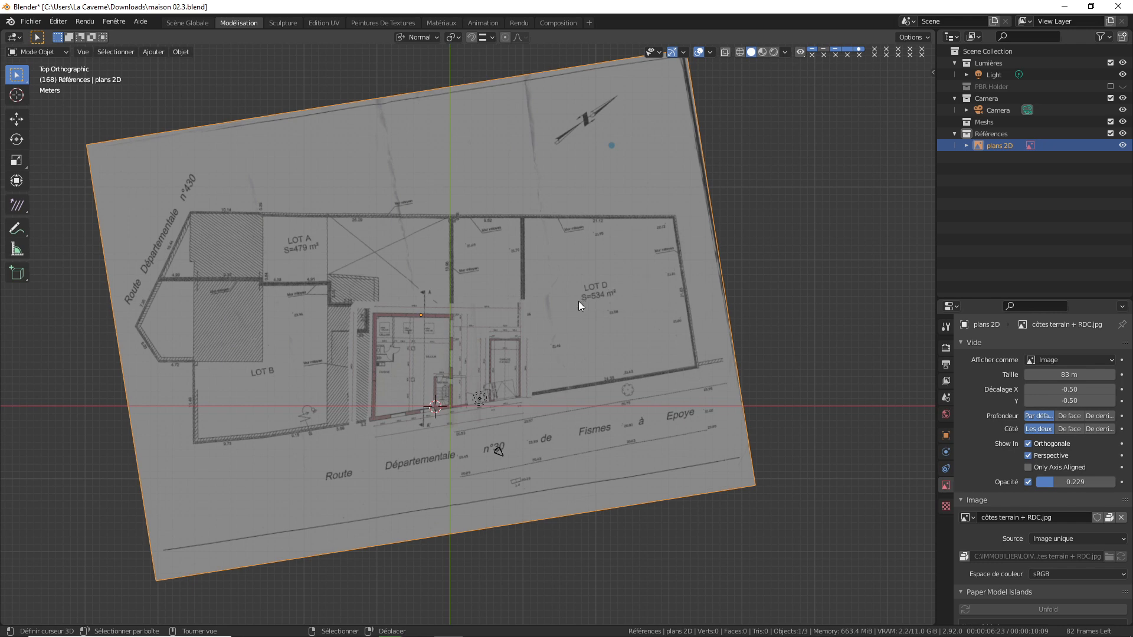
shift+middle_drag(534, 300, 601, 279)
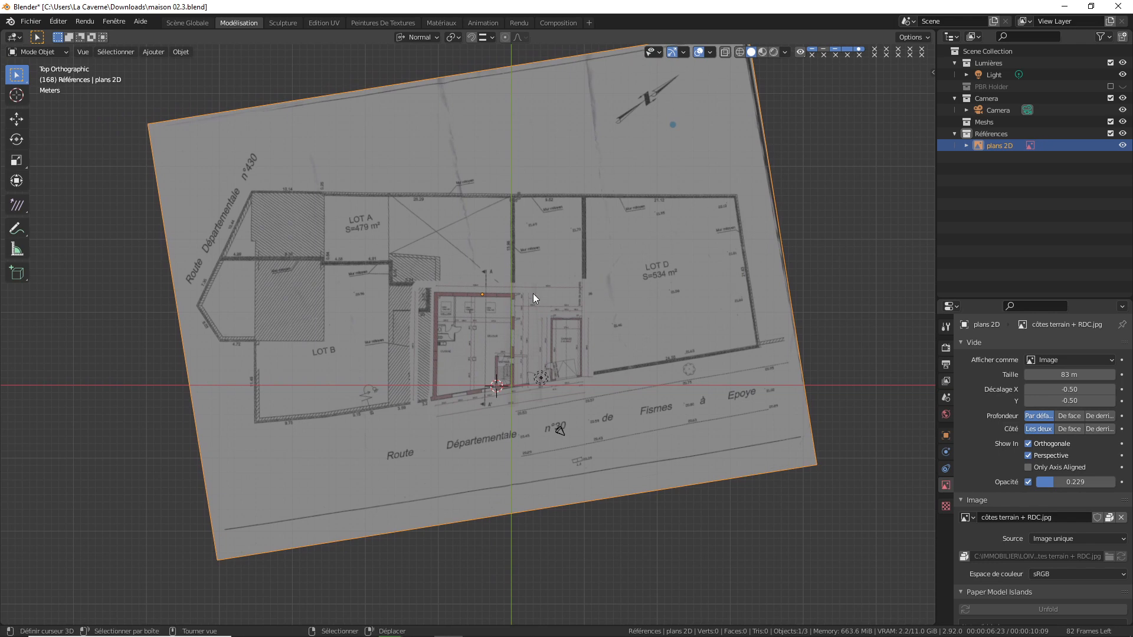
shift+middle_drag(582, 186, 571, 232)
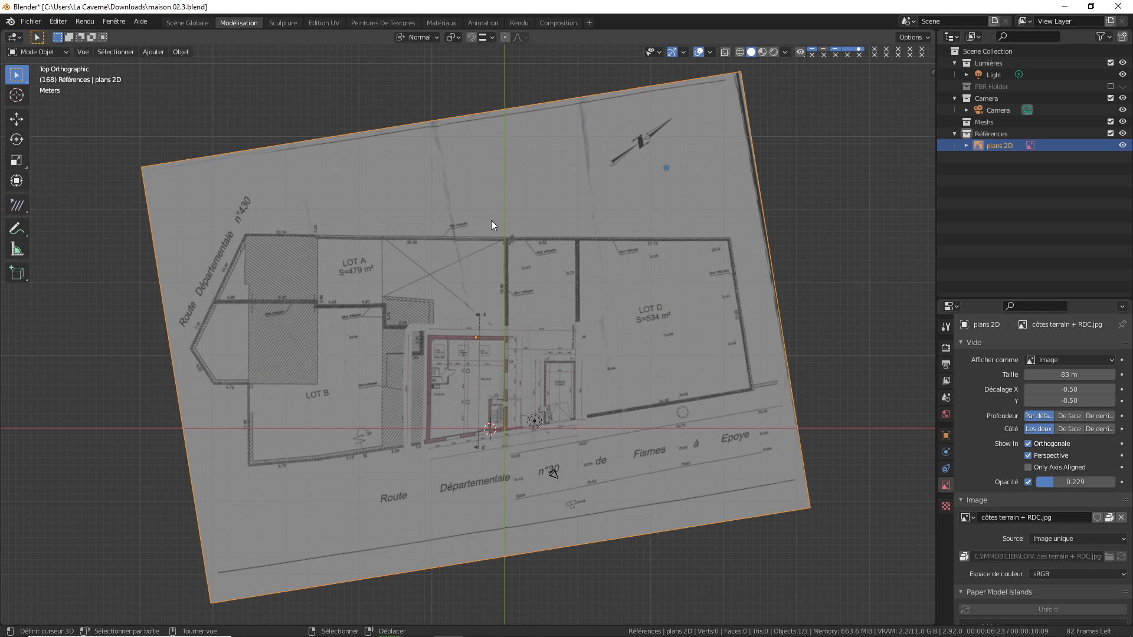
shift+middle_drag(555, 300, 549, 268)
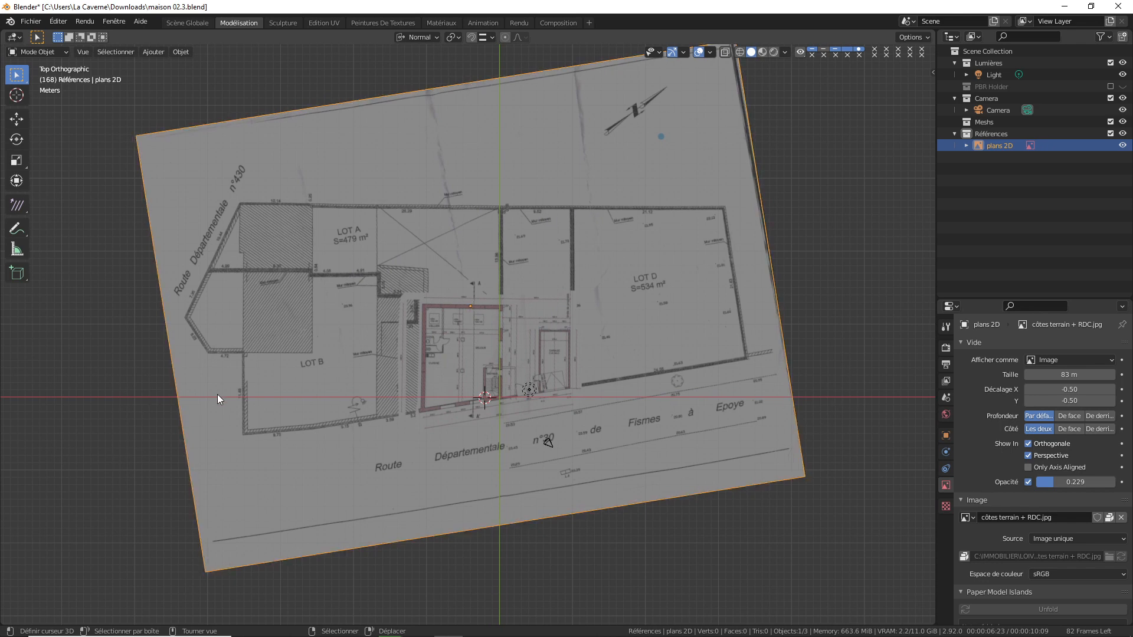
key(g)
key(y)
key(y)
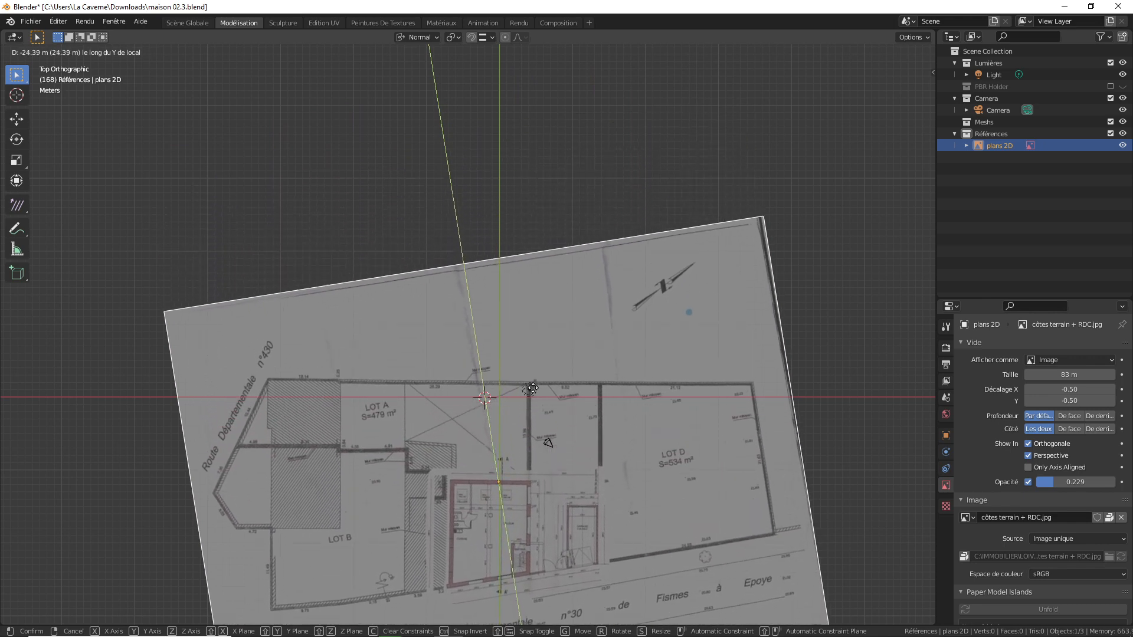
click(559, 474)
scroll(560, 366, up, 3)
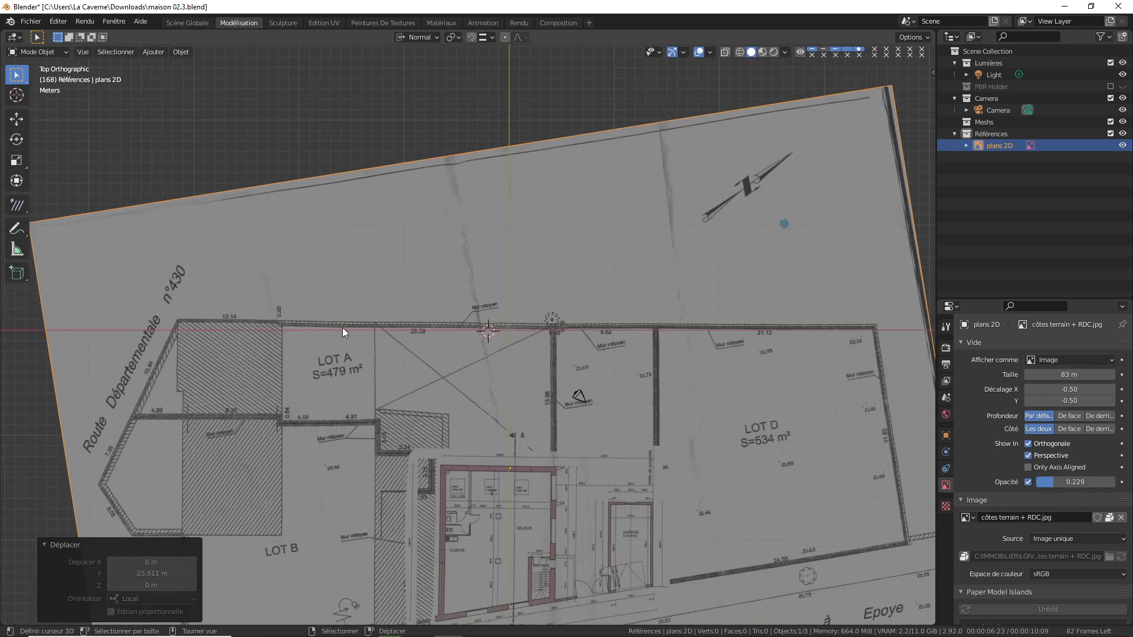
Rotate the reference image about 0.3° around Z and shift it about -0.2 m along local Y to align the upper wall with the X axis
scroll(578, 331, up, 1)
key(r)
key(z)
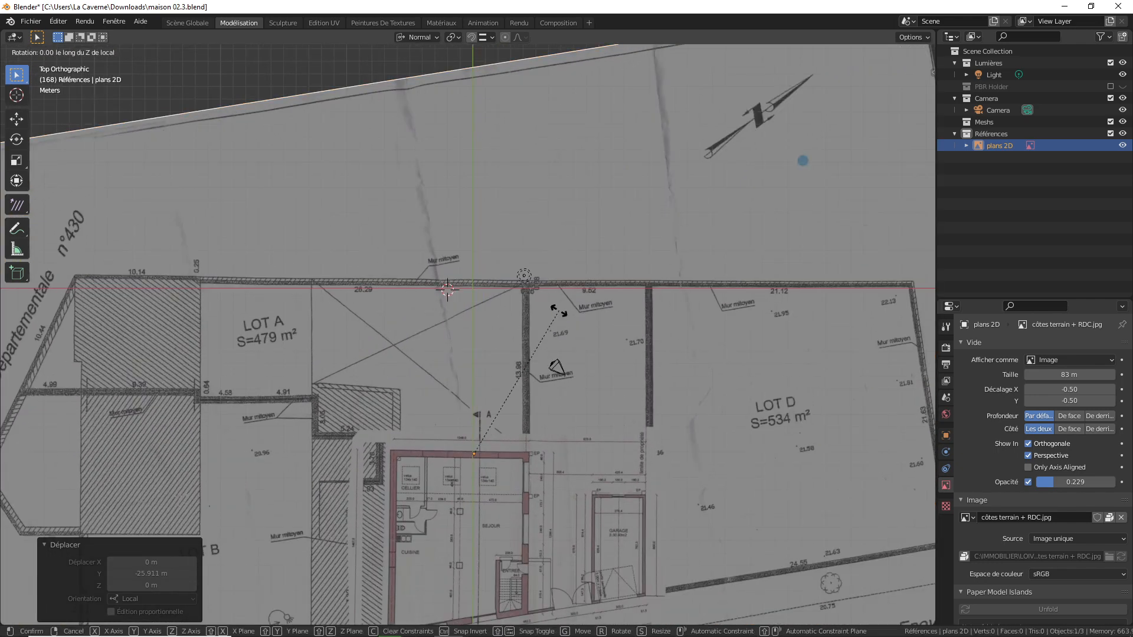
click(563, 271)
key(g)
key(y)
key(y)
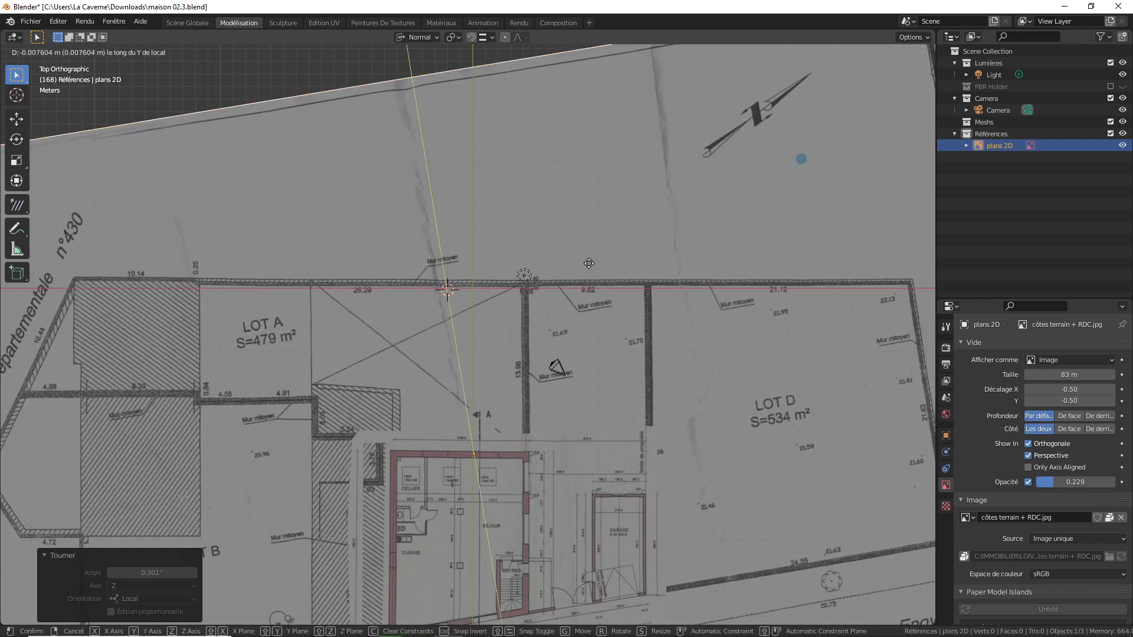
click(585, 288)
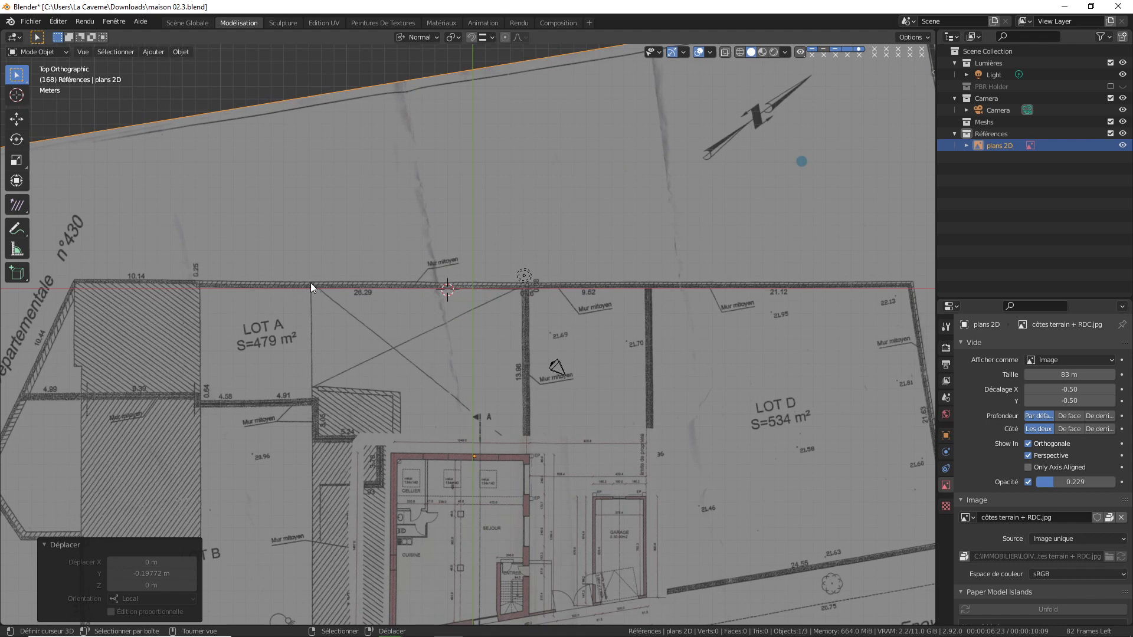
Place the 3D cursor on the upper-right corner of Lot D's boundary wall
shift+middle_drag(742, 302, 476, 253)
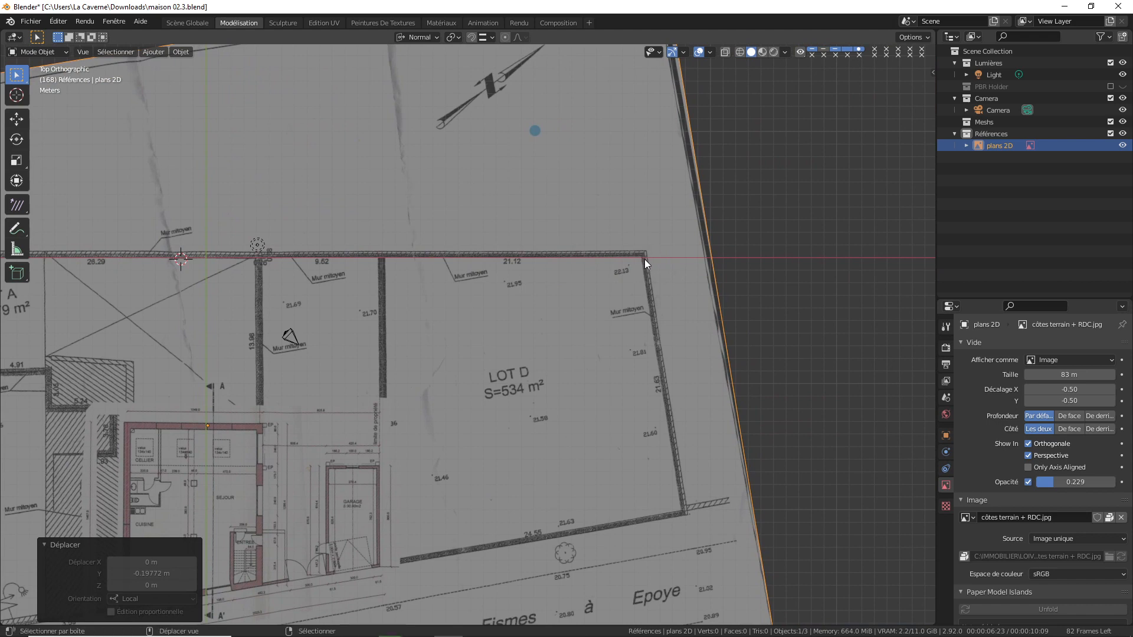
scroll(644, 259, up, 1)
scroll(643, 255, up, 1)
shift+middle_drag(641, 250, 592, 246)
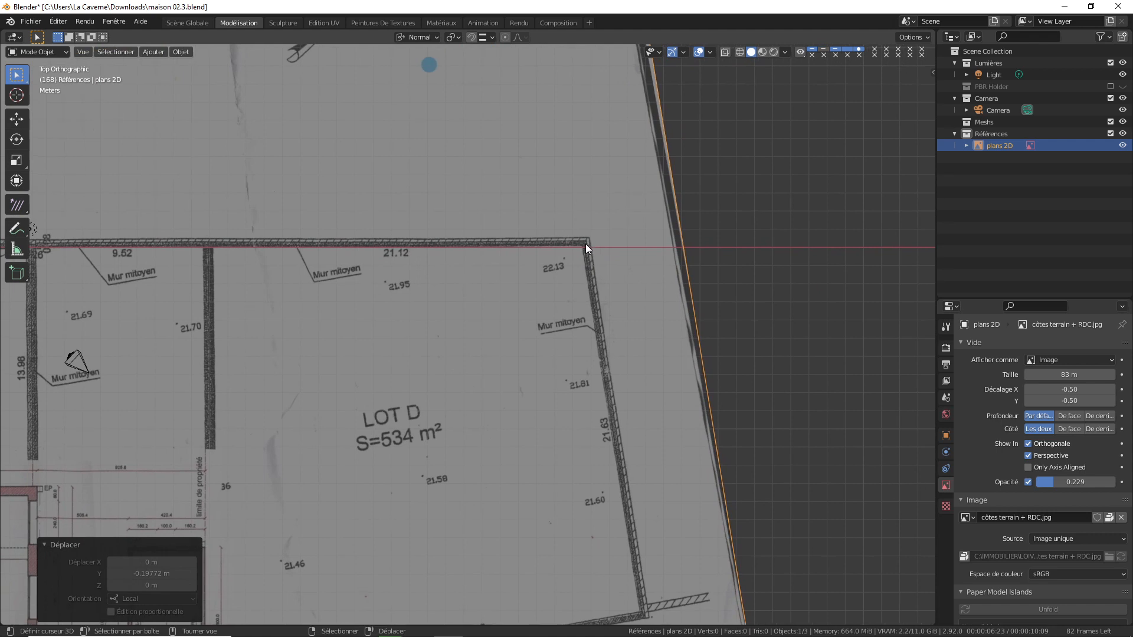
click(585, 244)
shift+middle_drag(650, 214, 603, 236)
scroll(548, 263, up, 3)
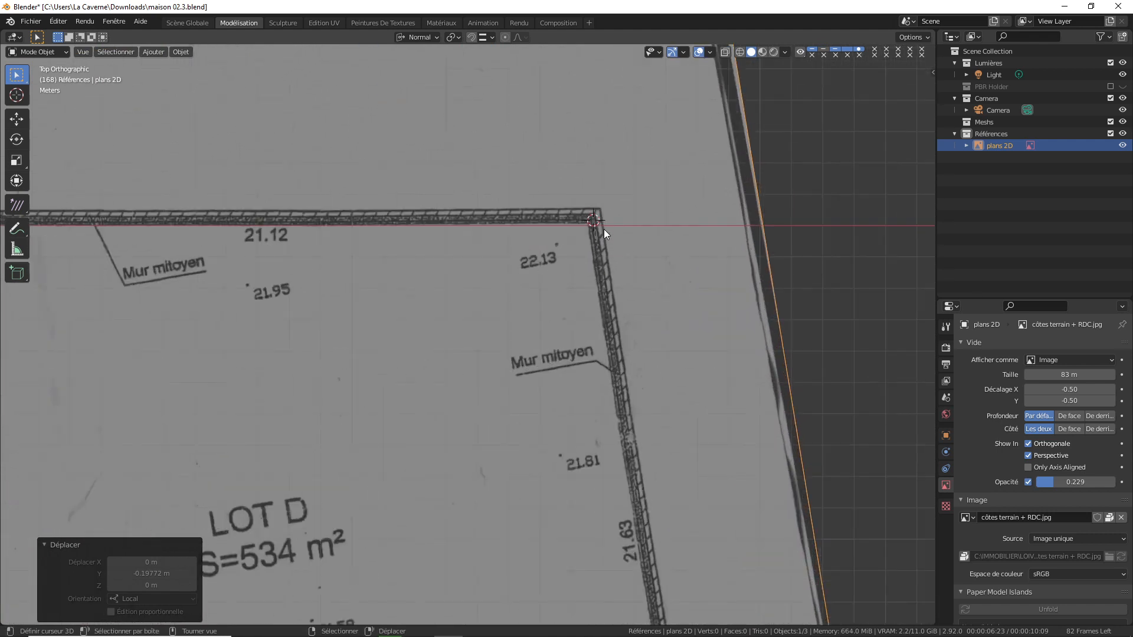
scroll(595, 251, down, 4)
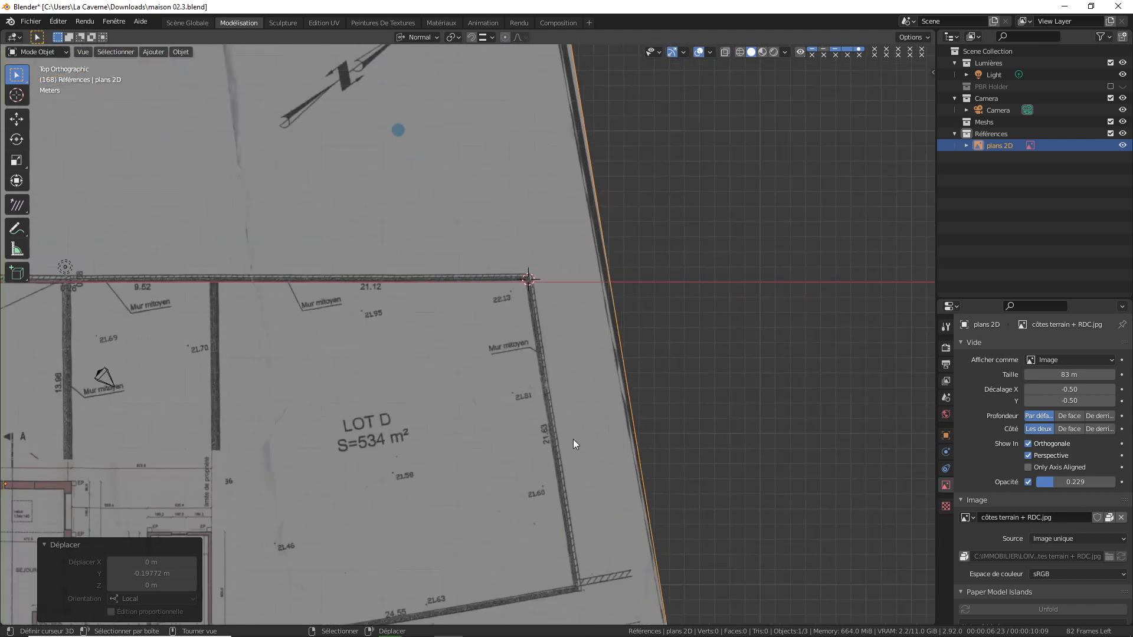
shift+middle_drag(551, 266, 525, 283)
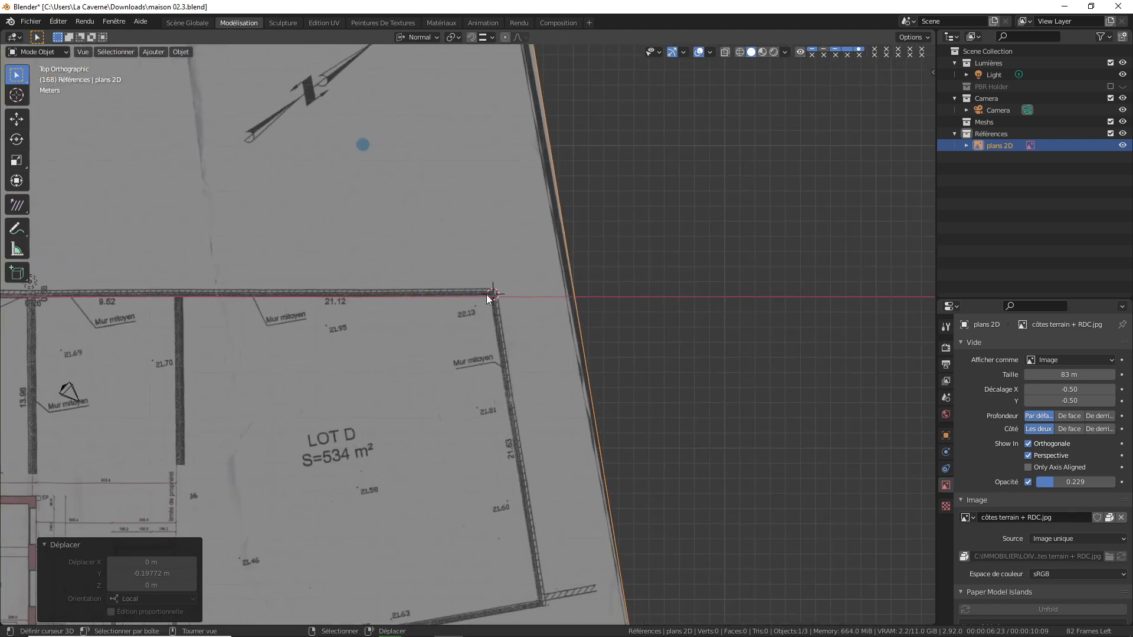
Add a plane mesh at the 3D cursor on Lot D's wall corner
scroll(510, 299, up, 3)
shift+middle_drag(569, 253, 541, 250)
key(shift+a)
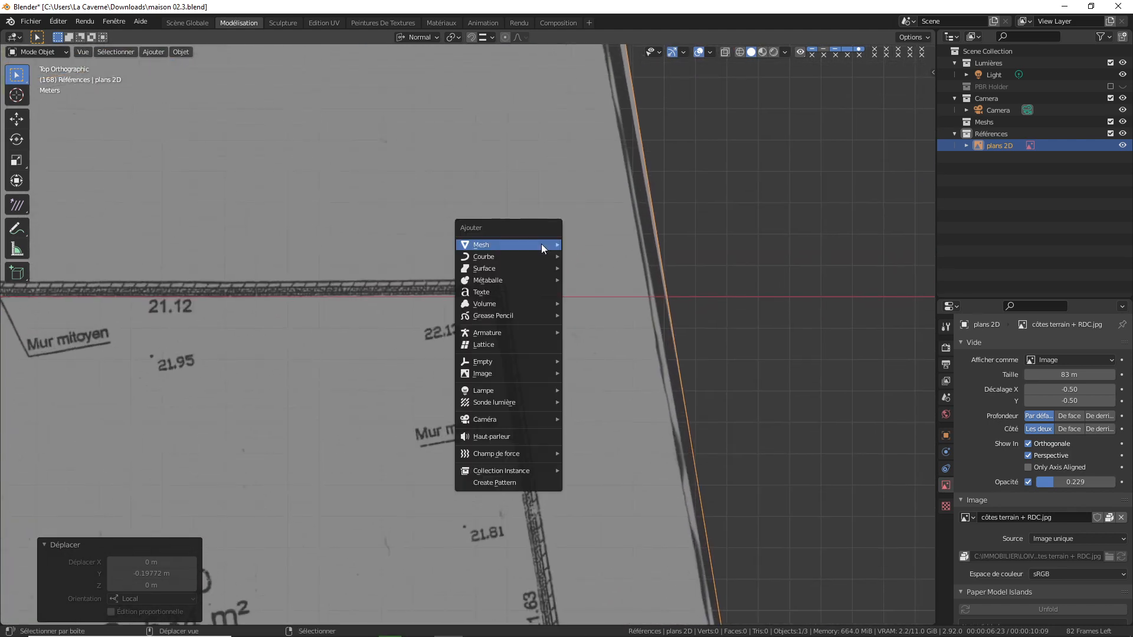
mouse_move(541, 244)
click(592, 244)
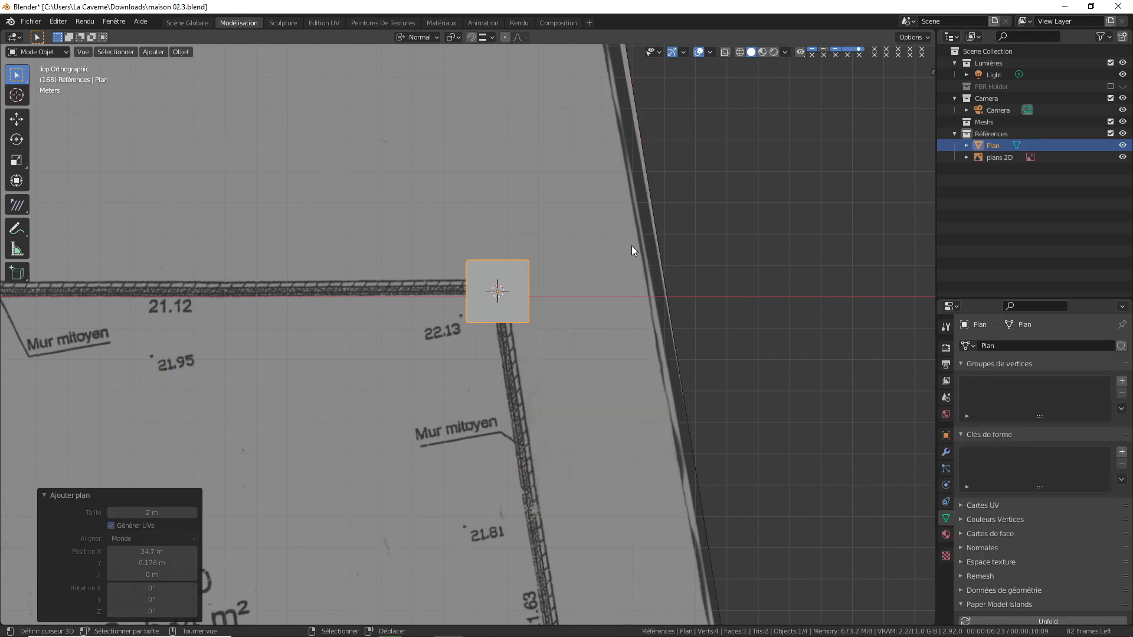
Set the plane's X and Y dimensions to 0.65 m
key(n)
click(896, 252)
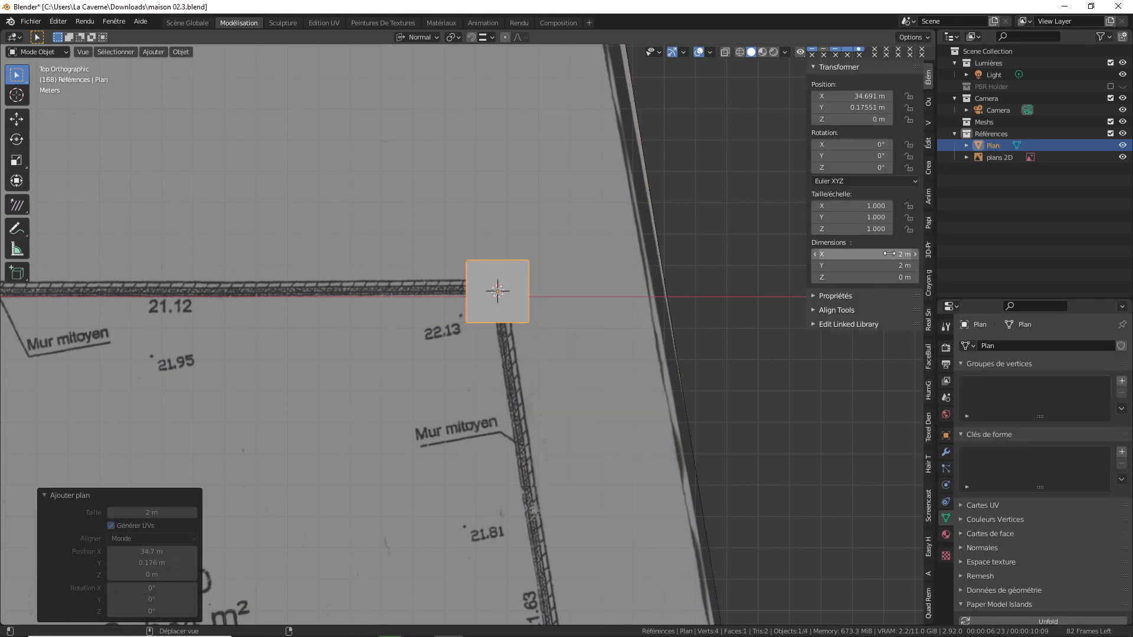
text(0.65)
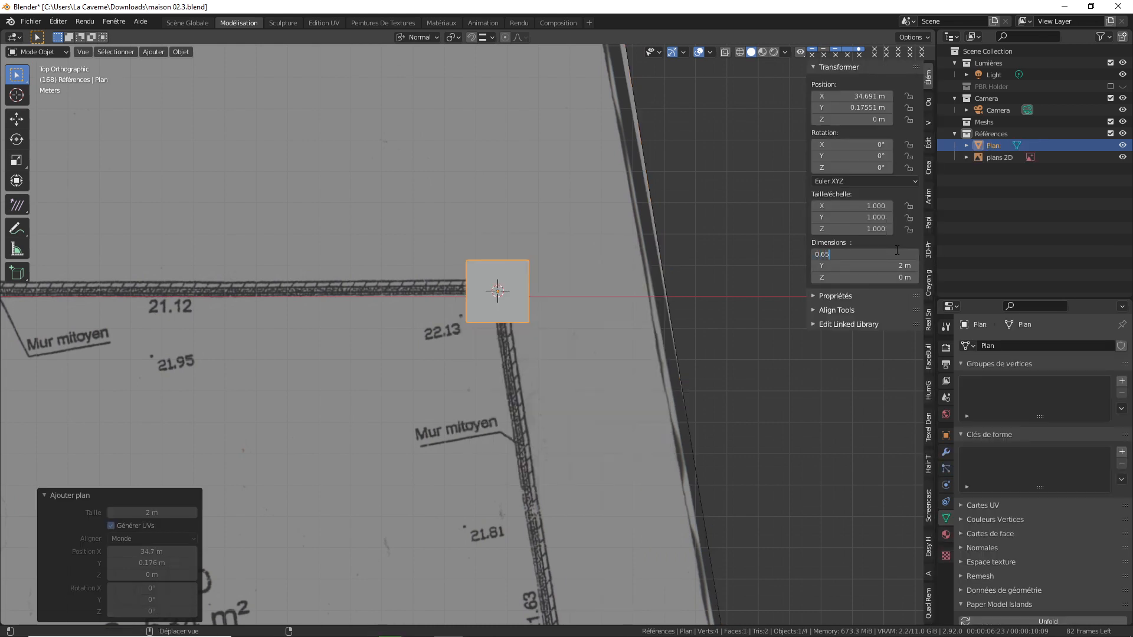
key(Return)
click(874, 269)
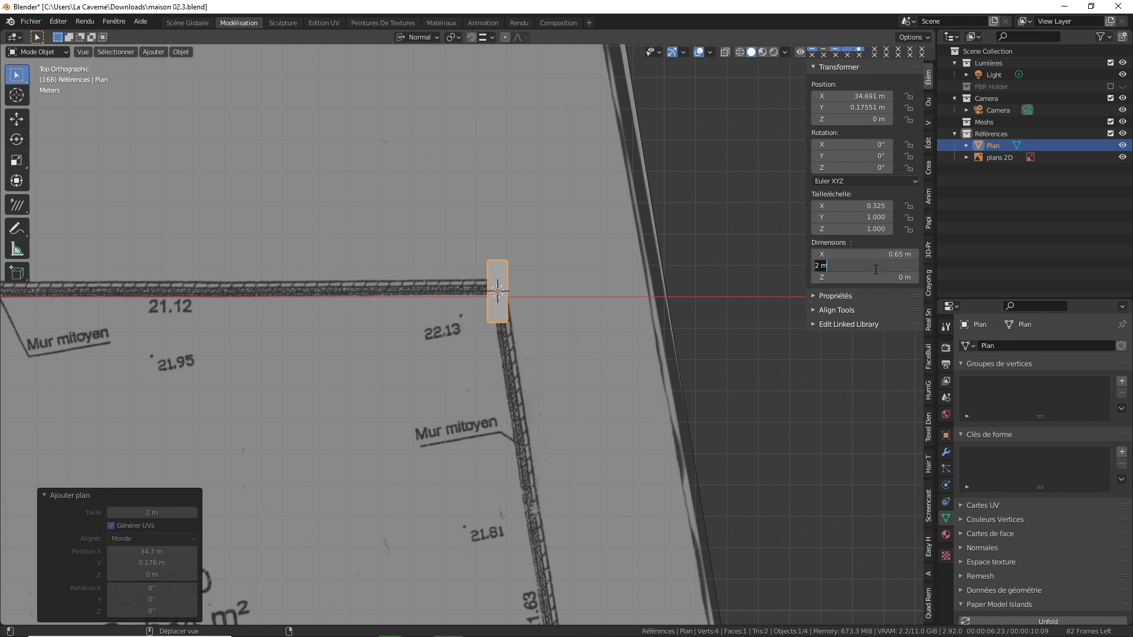
text(0.65)
key(Return)
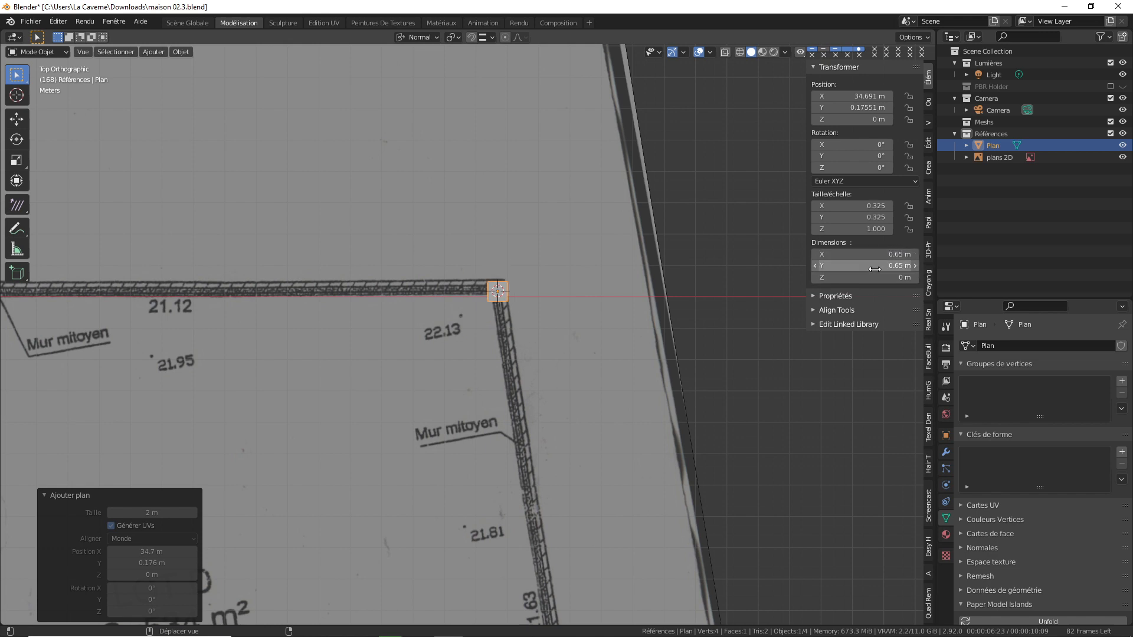
Scale the reference image up to about 1.104 and move the square plane onto Lot D's shifted upper-right wall corner
scroll(518, 289, down, 1)
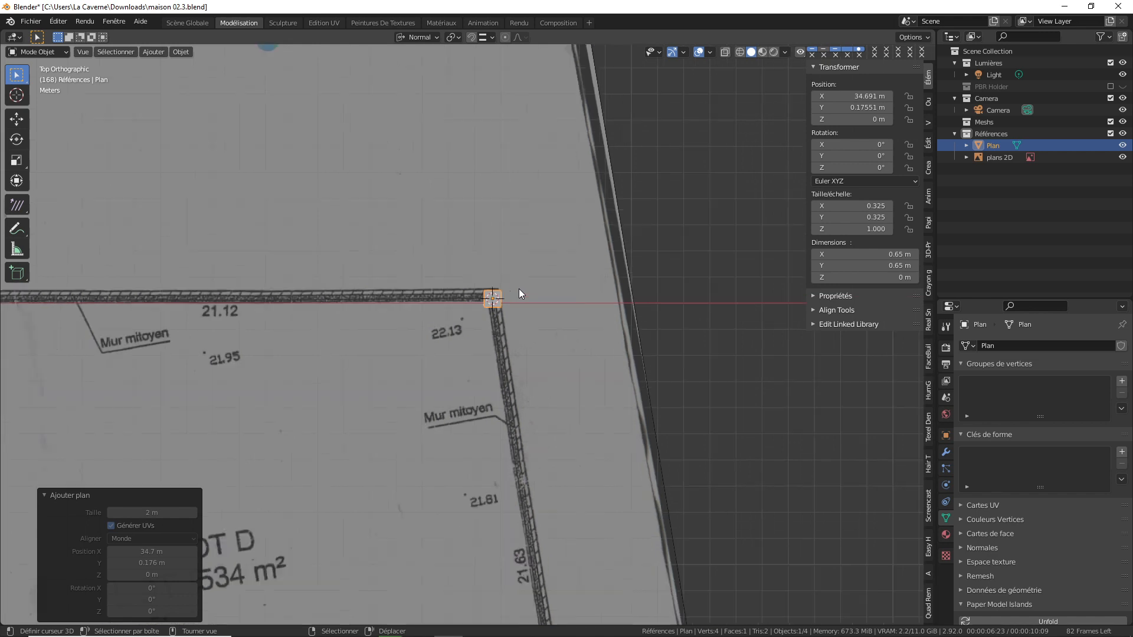
click(518, 289)
key(s)
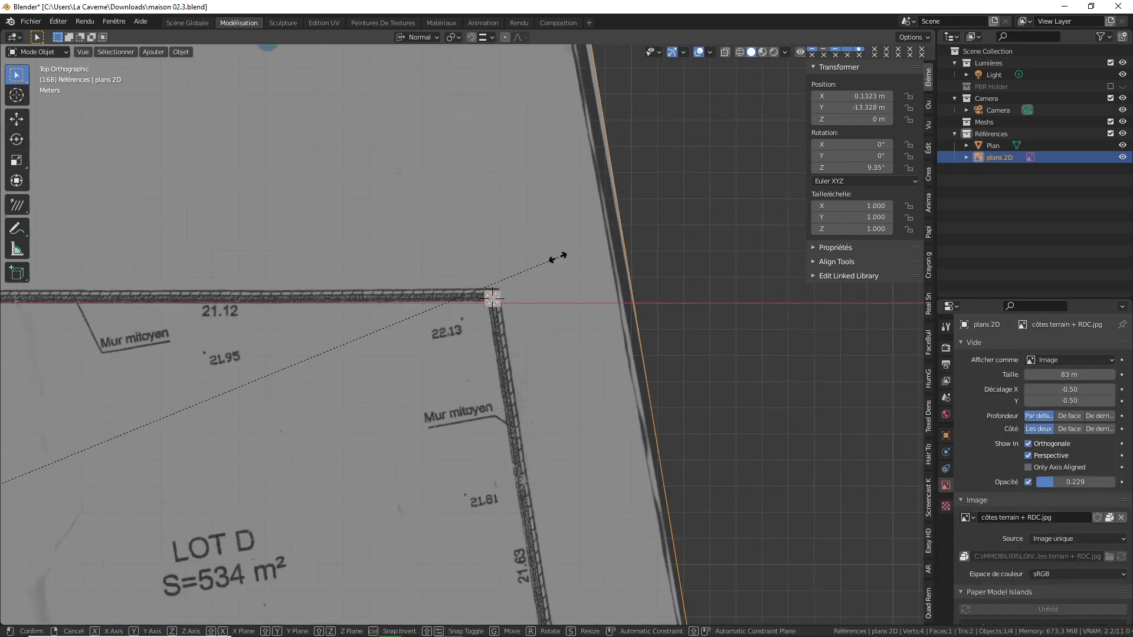
click(665, 242)
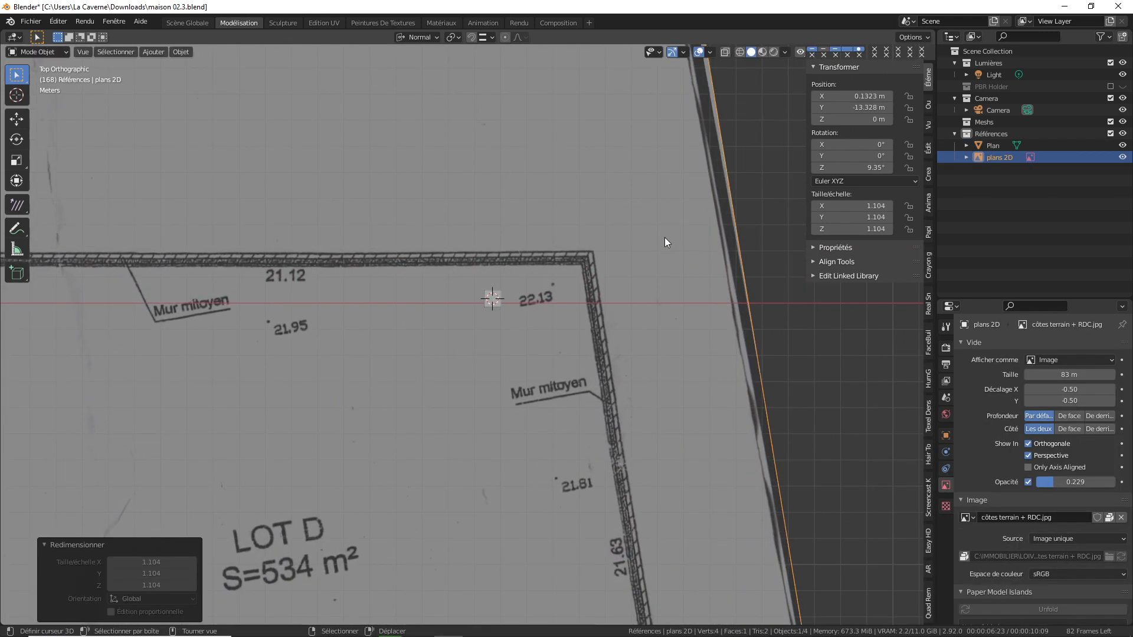
click(497, 295)
key(g)
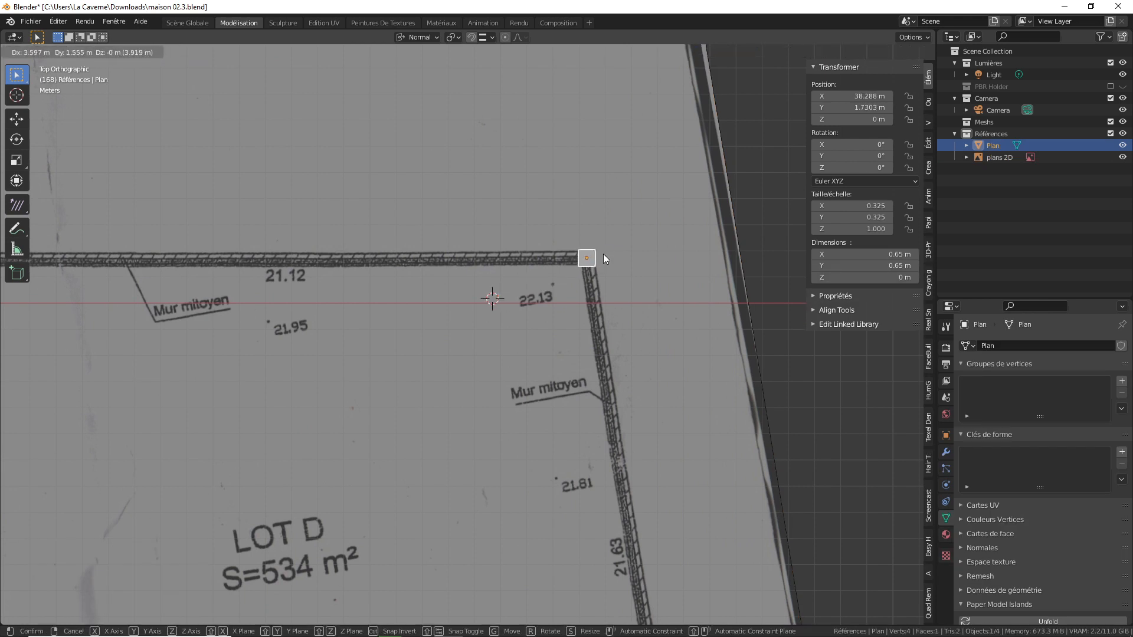
click(602, 254)
Enlarge the reference image to a scale of about 1.246 and move the square plane onto the same wall corner
click(703, 279)
key(s)
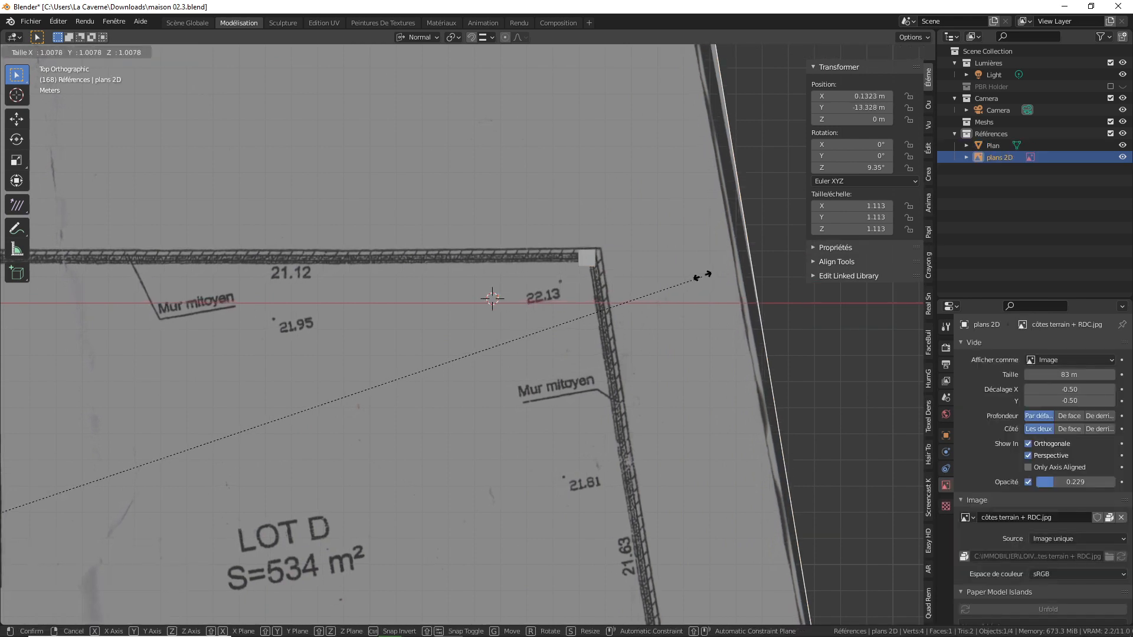
click(842, 252)
shift+middle_drag(726, 246, 587, 308)
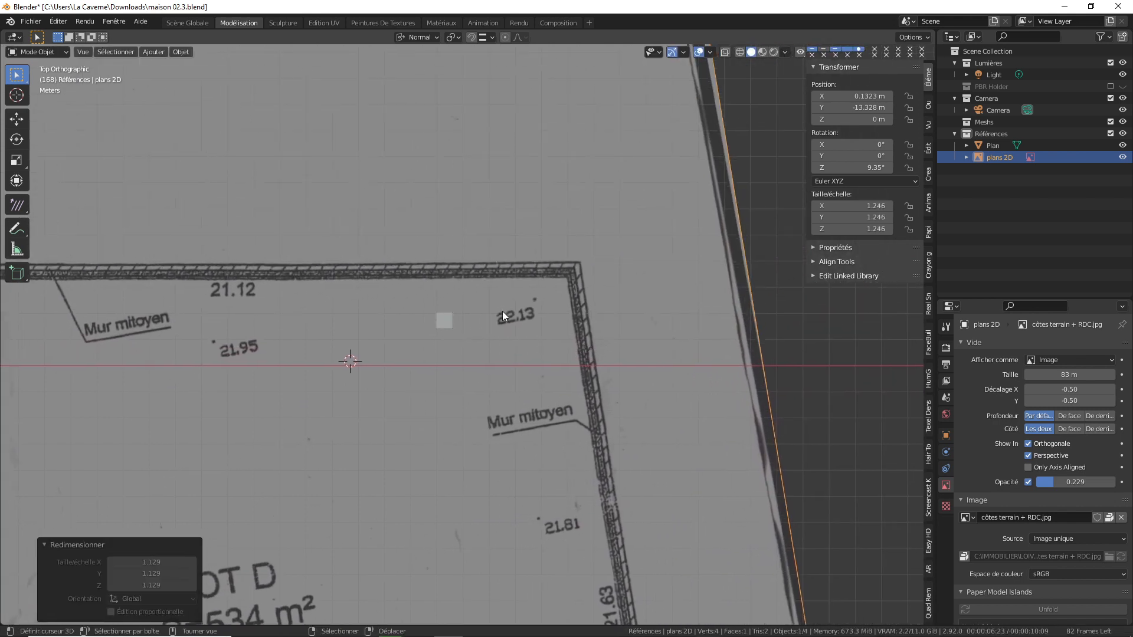
click(448, 320)
key(g)
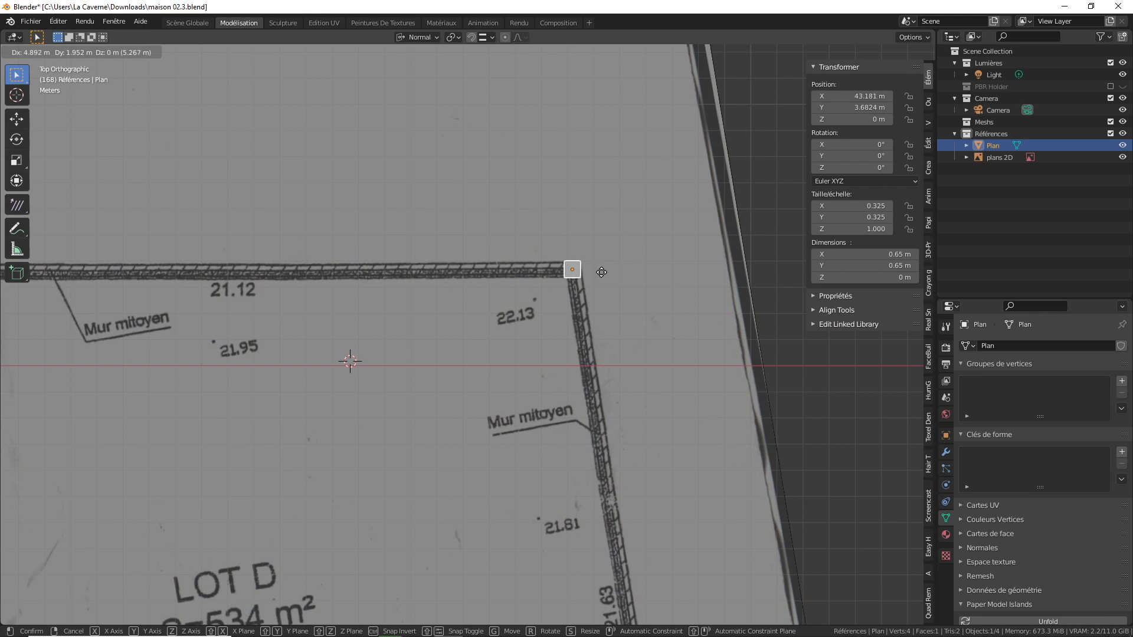
click(603, 272)
Enlarge the reference image to a scale of about 1.303 and reposition the square plane on Lot D's upper-right wall corner
click(606, 278)
key(s)
click(665, 277)
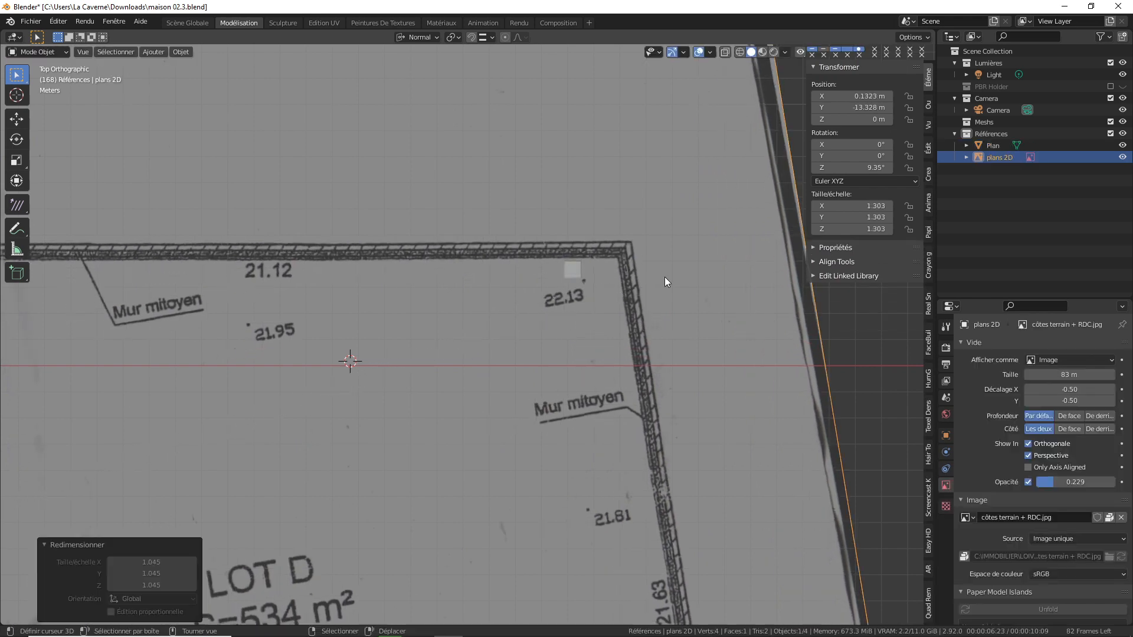
shift+middle_drag(664, 278, 573, 302)
click(488, 307)
key(g)
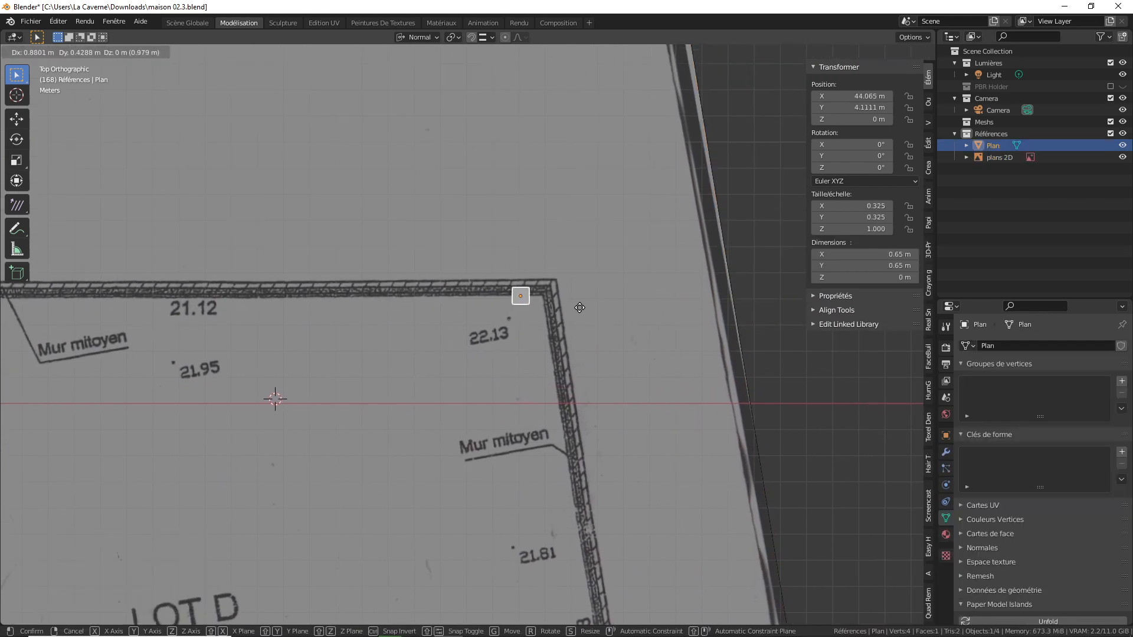
click(610, 296)
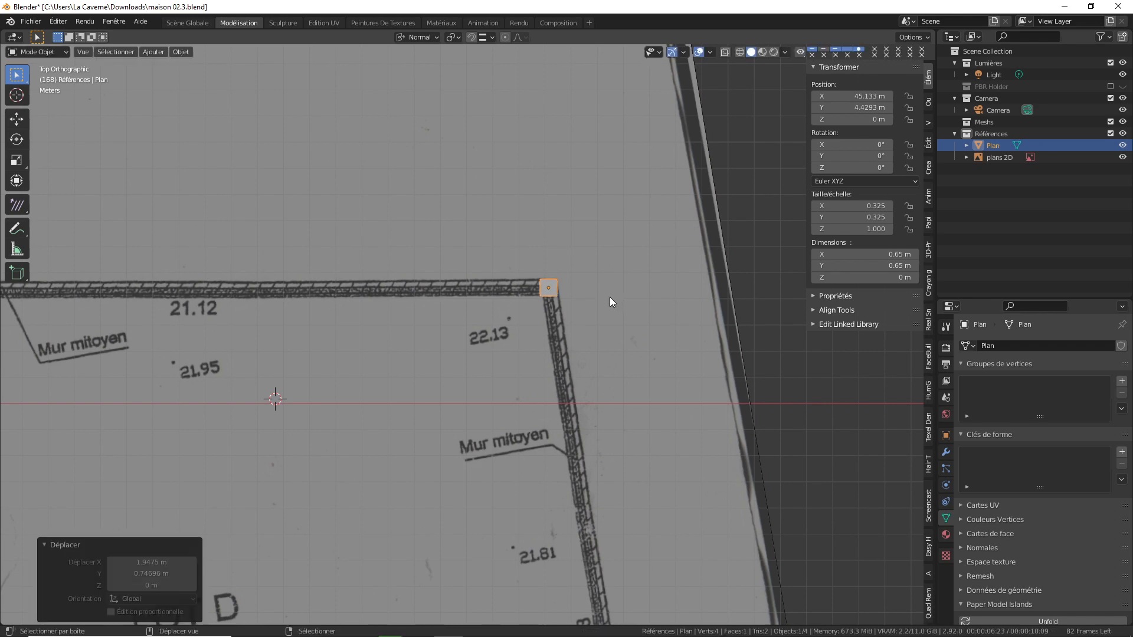
Rotate the square plane about 6.2° around Z to follow the slanted wall at Lot D's corner
scroll(487, 310, up, 5)
shift+middle_drag(459, 266, 479, 296)
scroll(480, 296, up, 3)
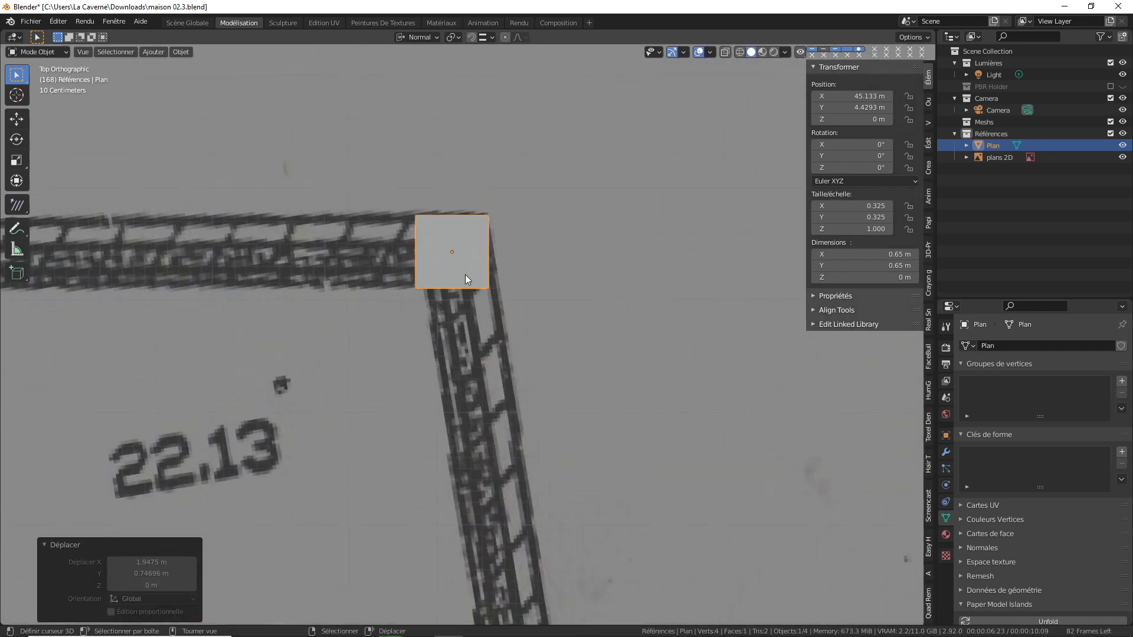
shift+middle_drag(482, 254, 494, 274)
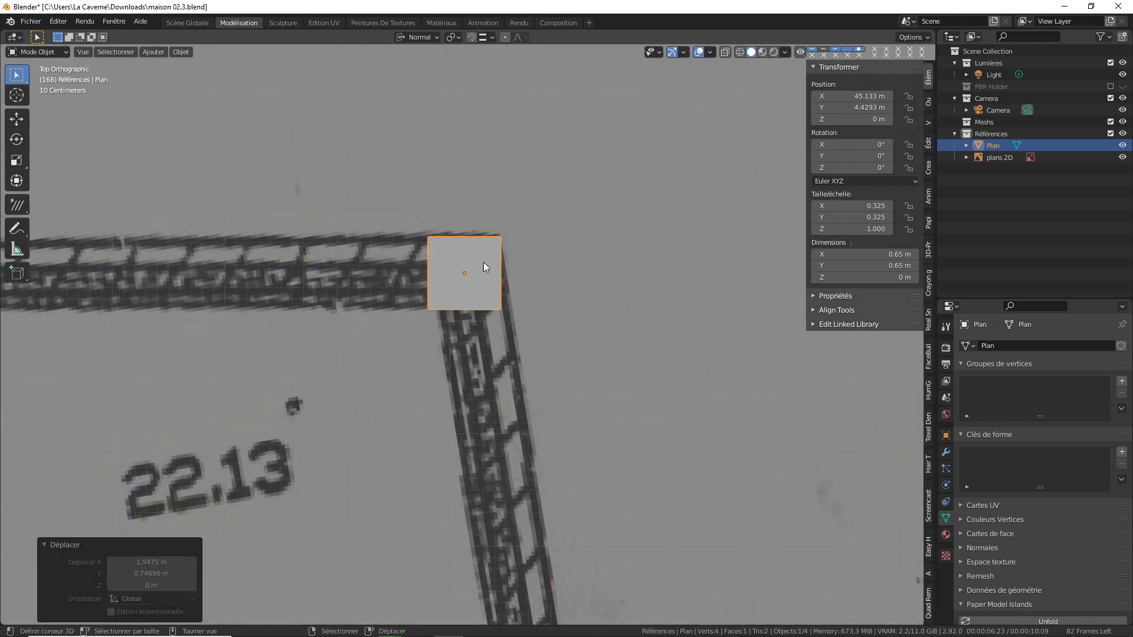
key(r)
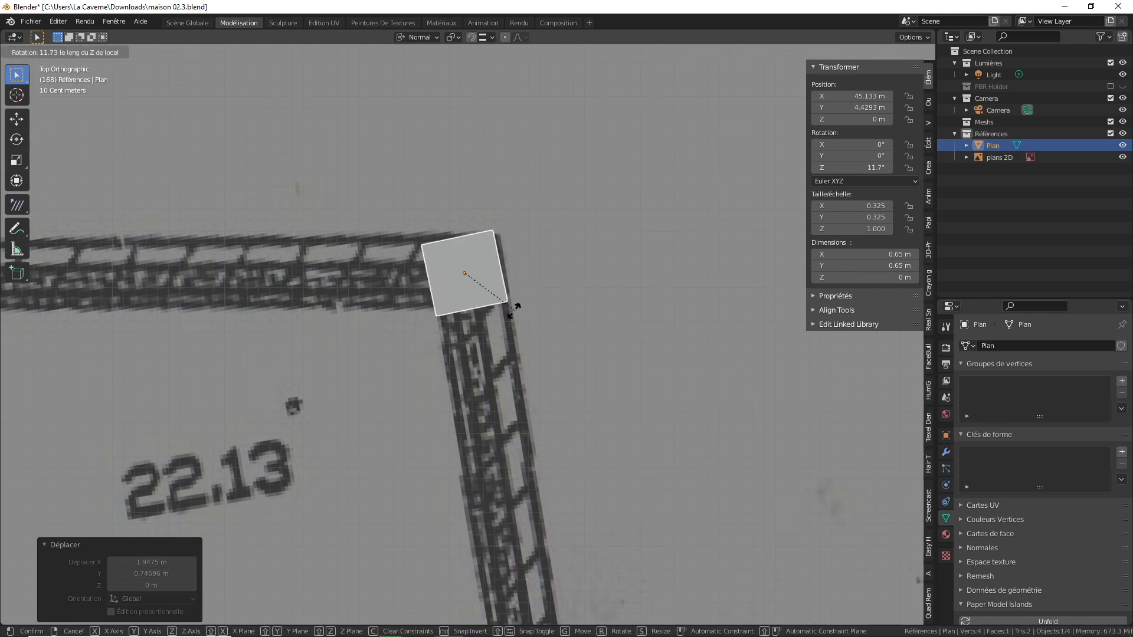
click(496, 326)
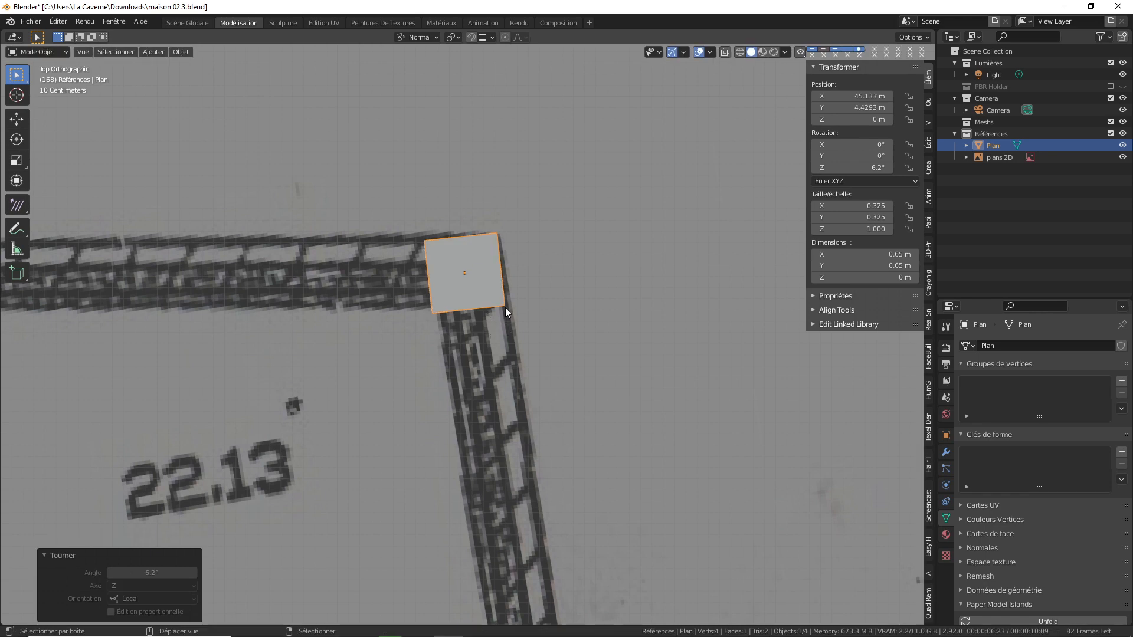
Shift the rotated square plane about 0.03 m in X and 0.02 m in Y onto Lot D's upper-right wall corner
key(g)
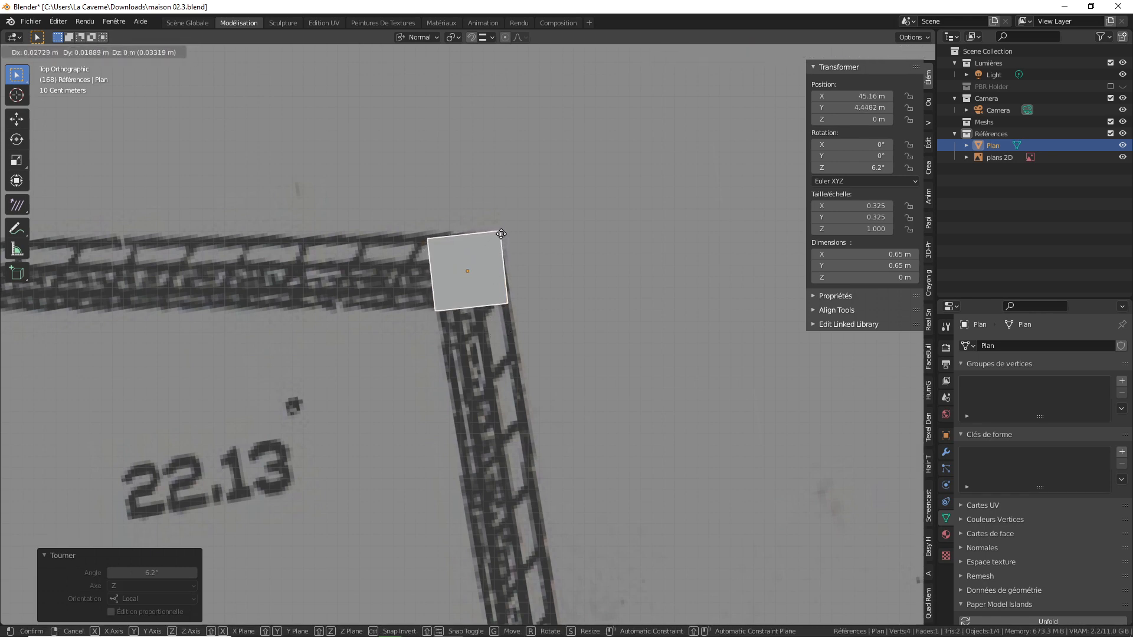
click(501, 234)
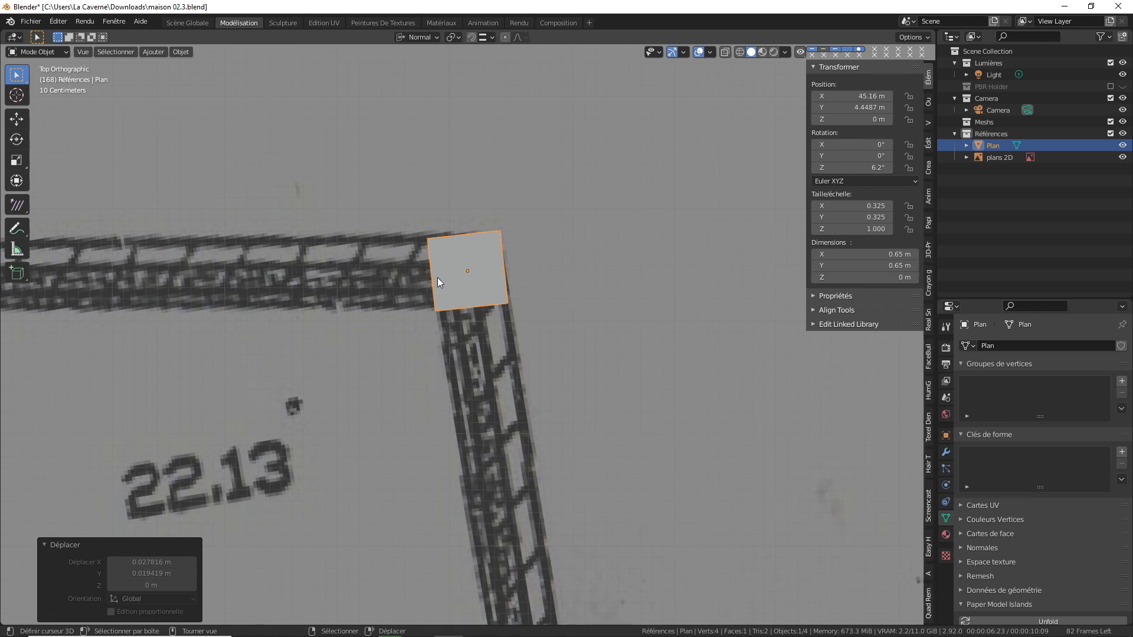
scroll(442, 276, down, 2)
shift+middle_drag(451, 292, 475, 249)
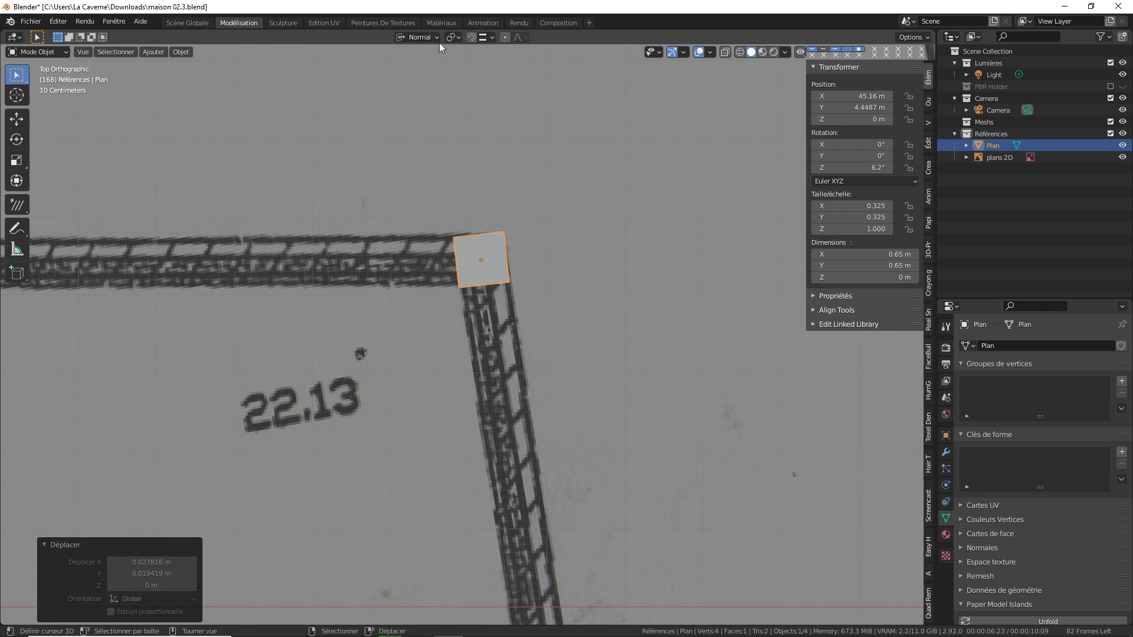
Extrude the square plane's lower edge about 4.64 m along its normal, following Lot D's slanted right-hand wall
click(421, 38)
key(Tab)
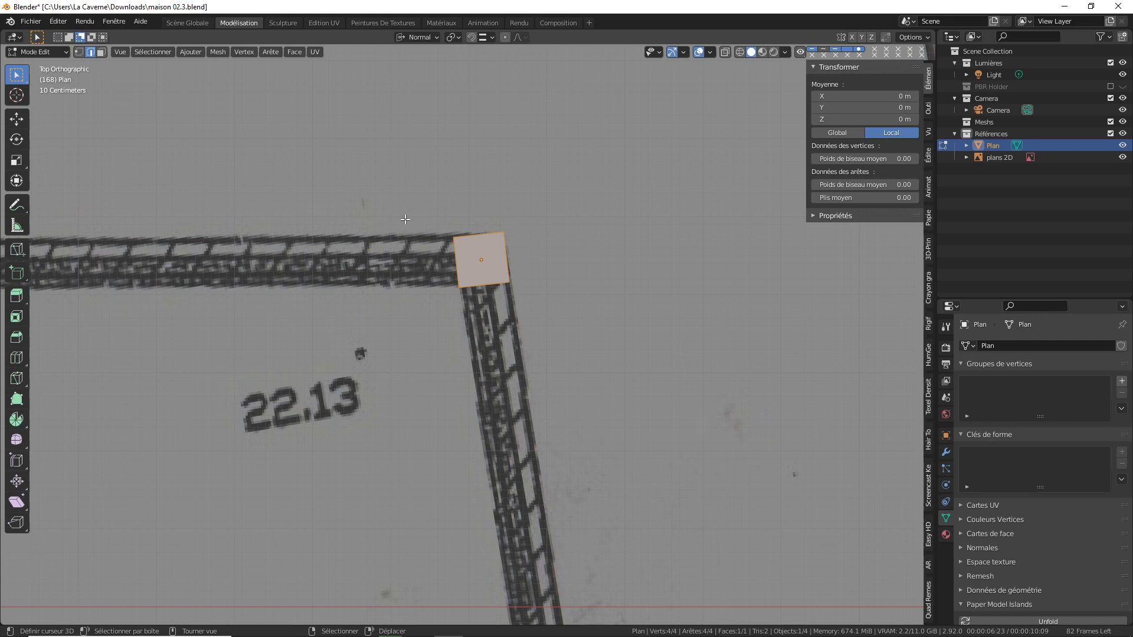
click(494, 288)
shift+middle_drag(524, 331, 512, 256)
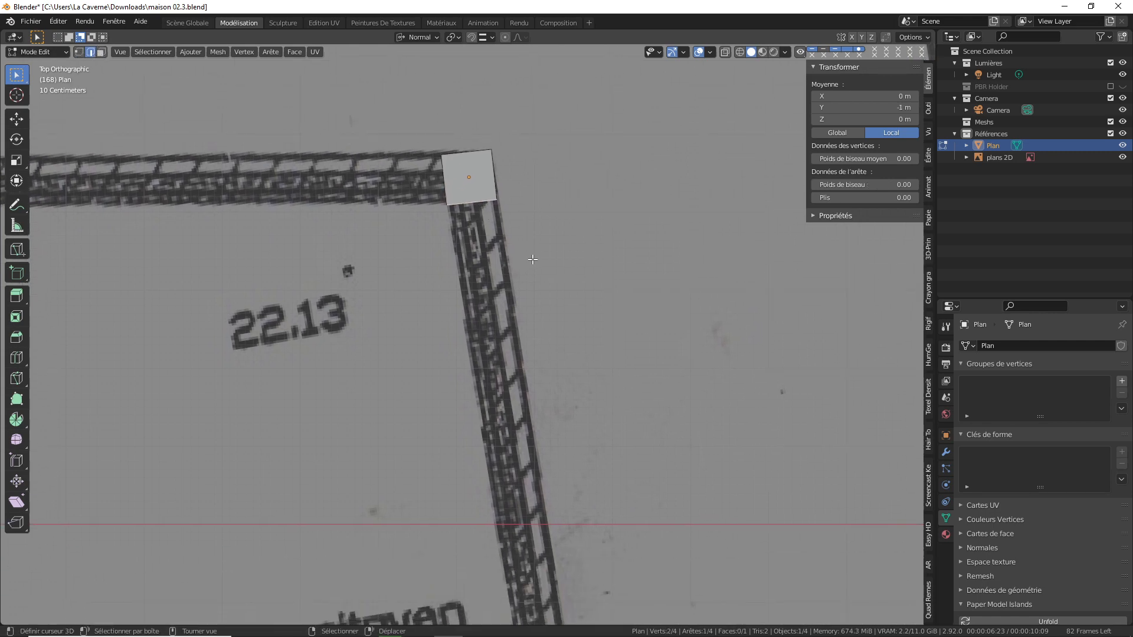
key(e)
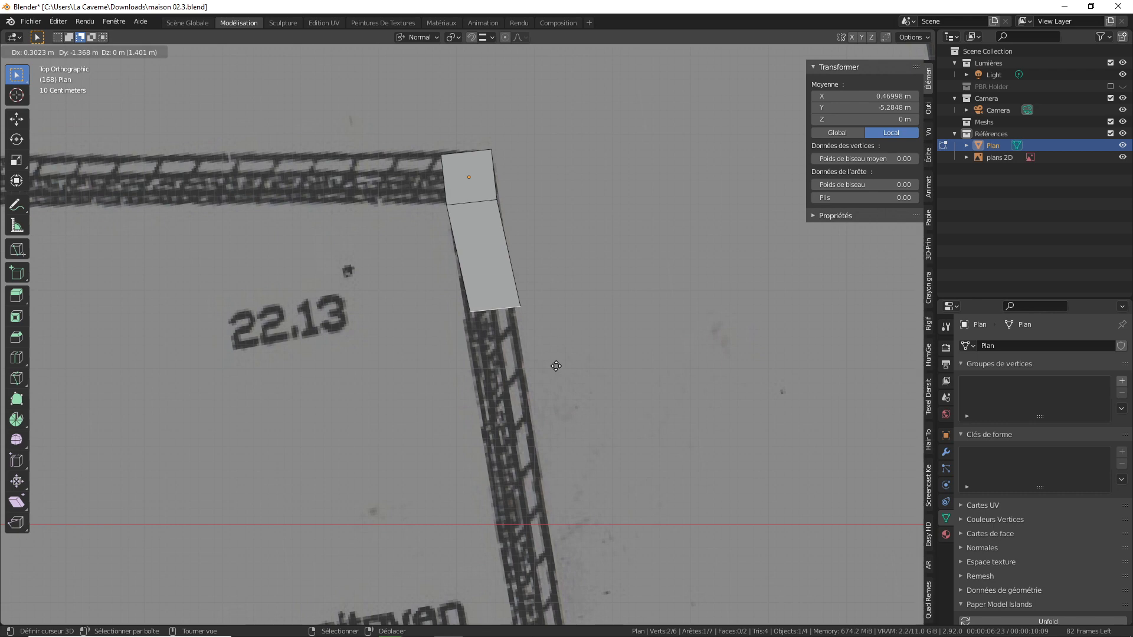
key(z)
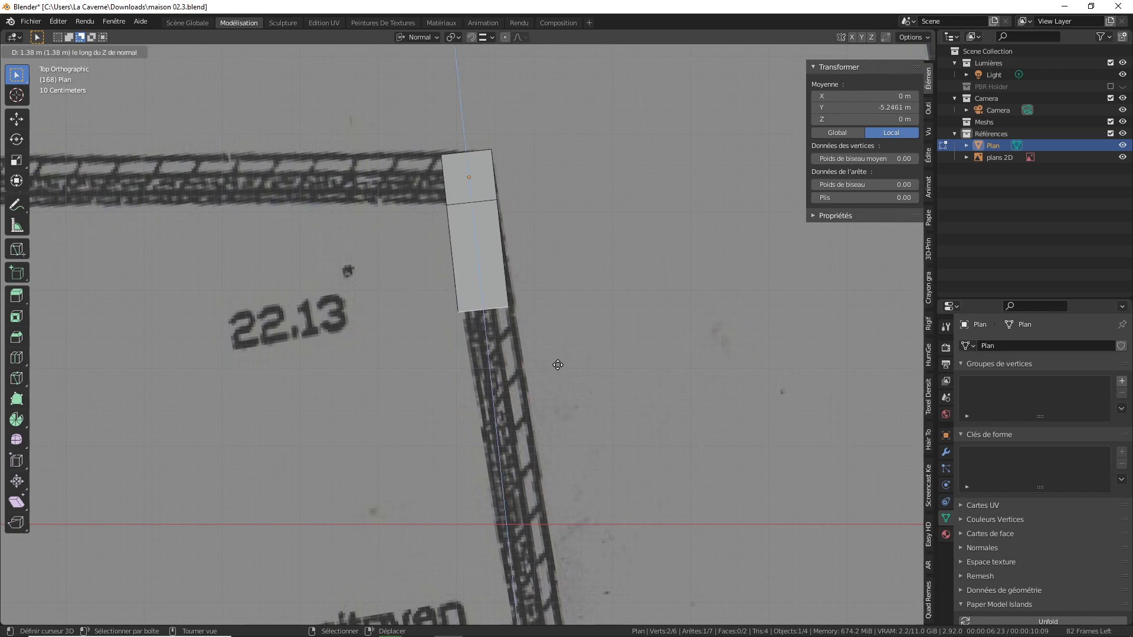
click(645, 613)
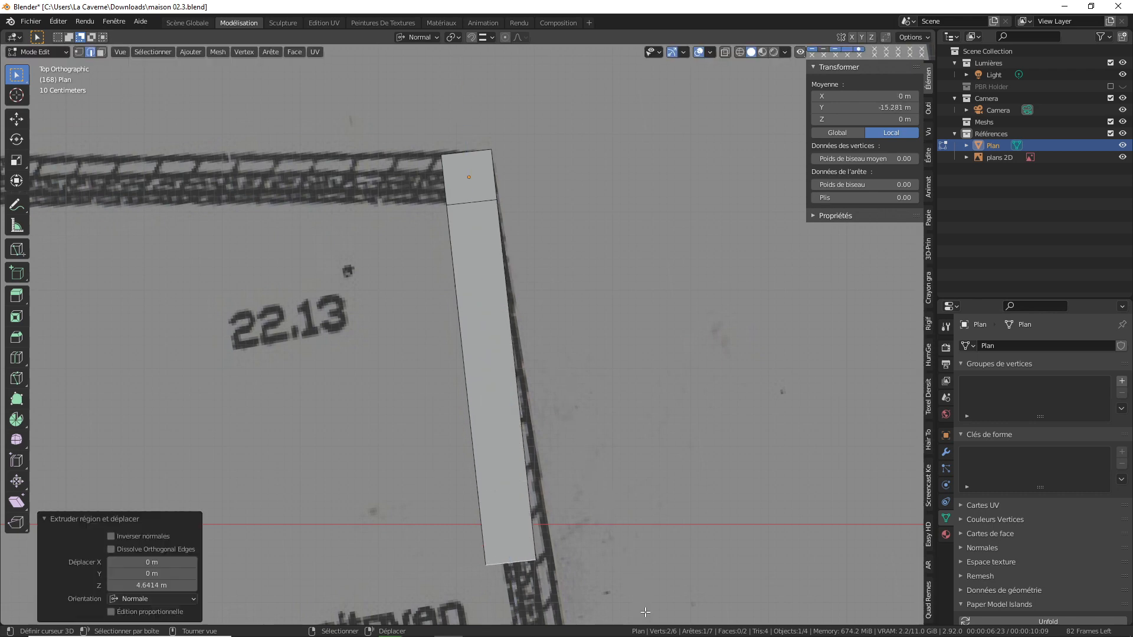
Extend the wall strip by moving its end edge about 6.1 m down along the Normal X axis
scroll(541, 502, down, 2)
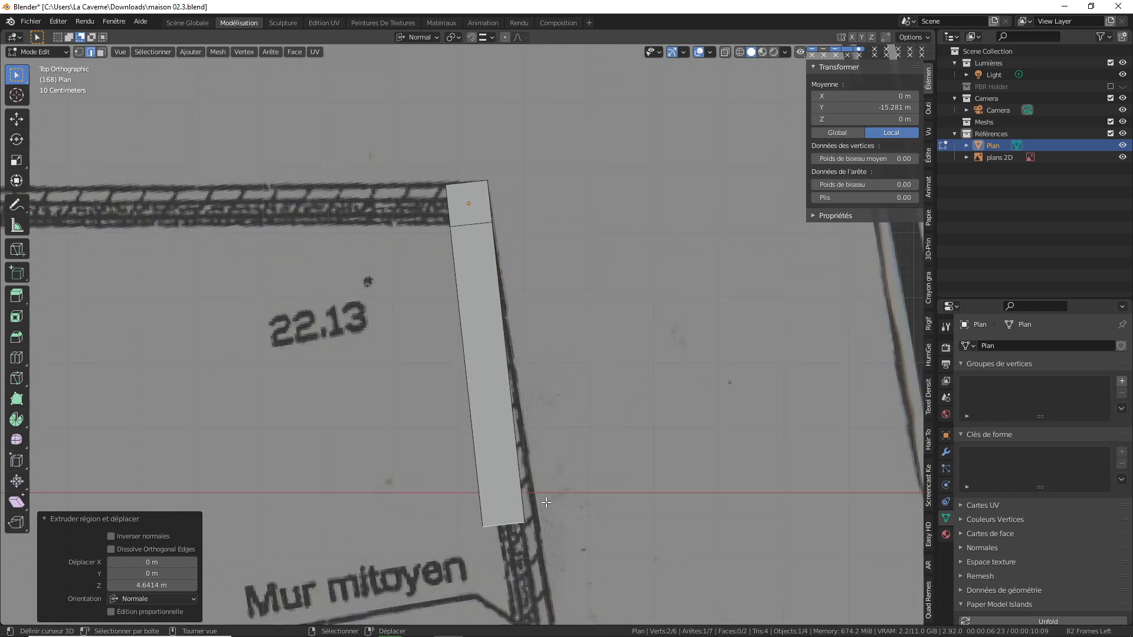
shift+middle_drag(567, 508, 572, 299)
scroll(575, 345, down, 2)
shift+middle_drag(576, 348, 530, 186)
scroll(460, 148, up, 1)
shift+middle_drag(465, 138, 520, 303)
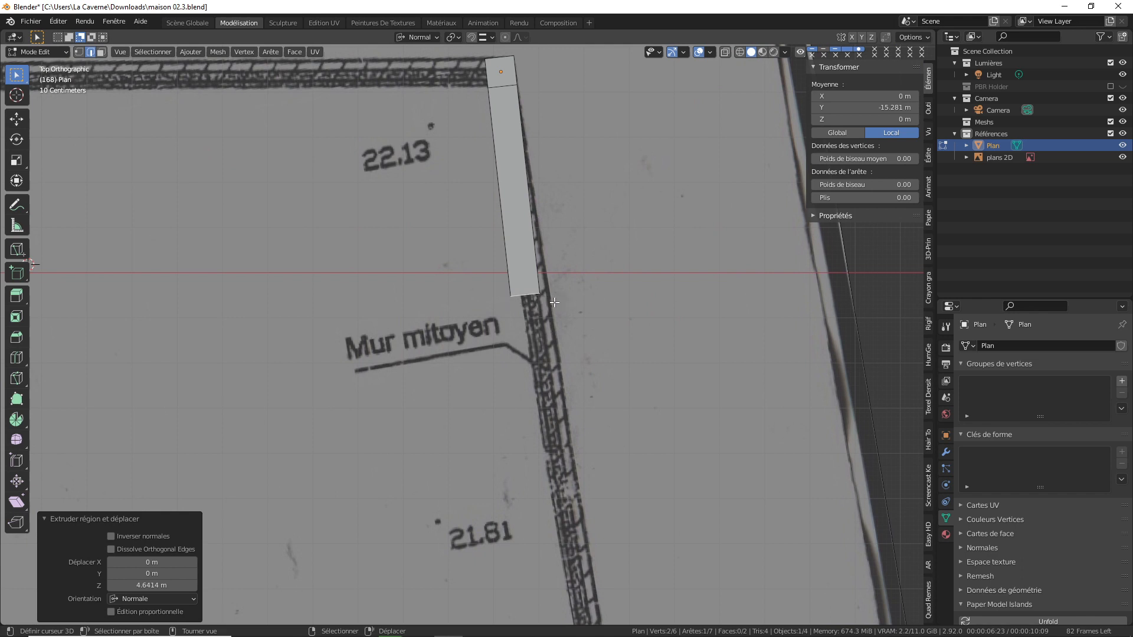
key(g)
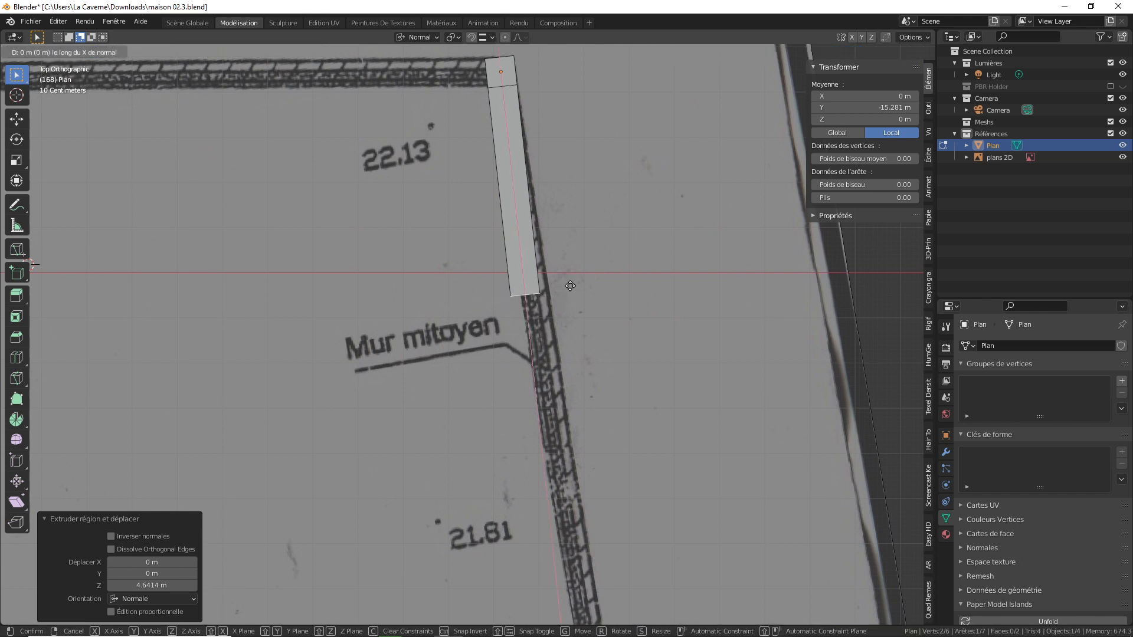
key(x)
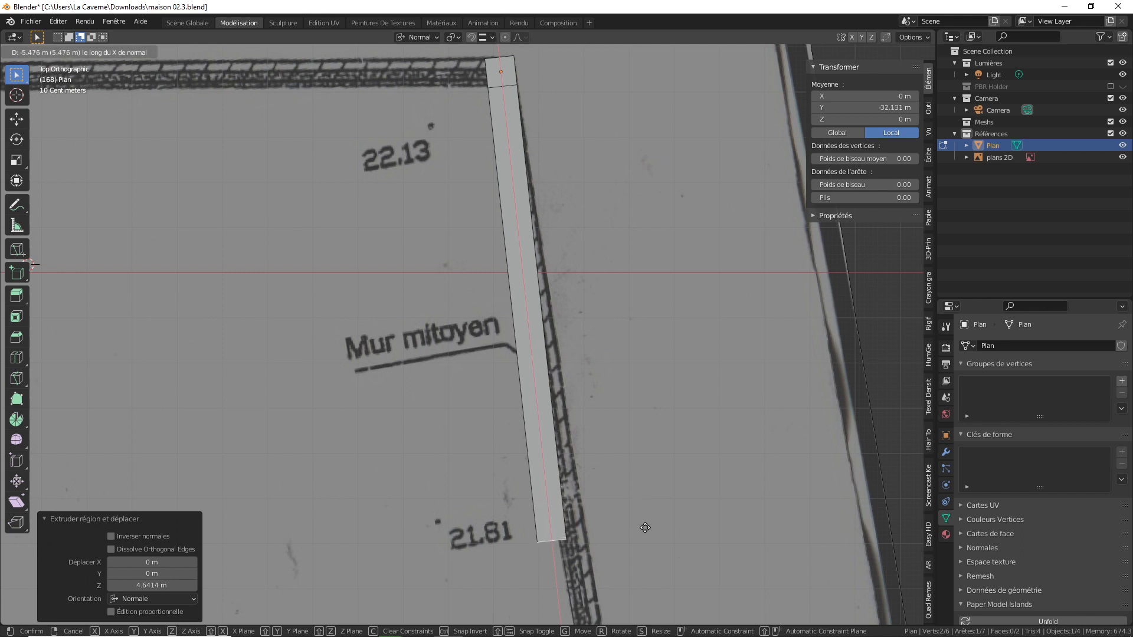
click(650, 552)
Move the strip's end edge about 15.79 m further along Normal X to reach Lot D's lower wall
shift+middle_drag(644, 528, 639, 375)
scroll(558, 423, up, 1)
shift+middle_drag(657, 457, 621, 270)
scroll(621, 289, up, 1)
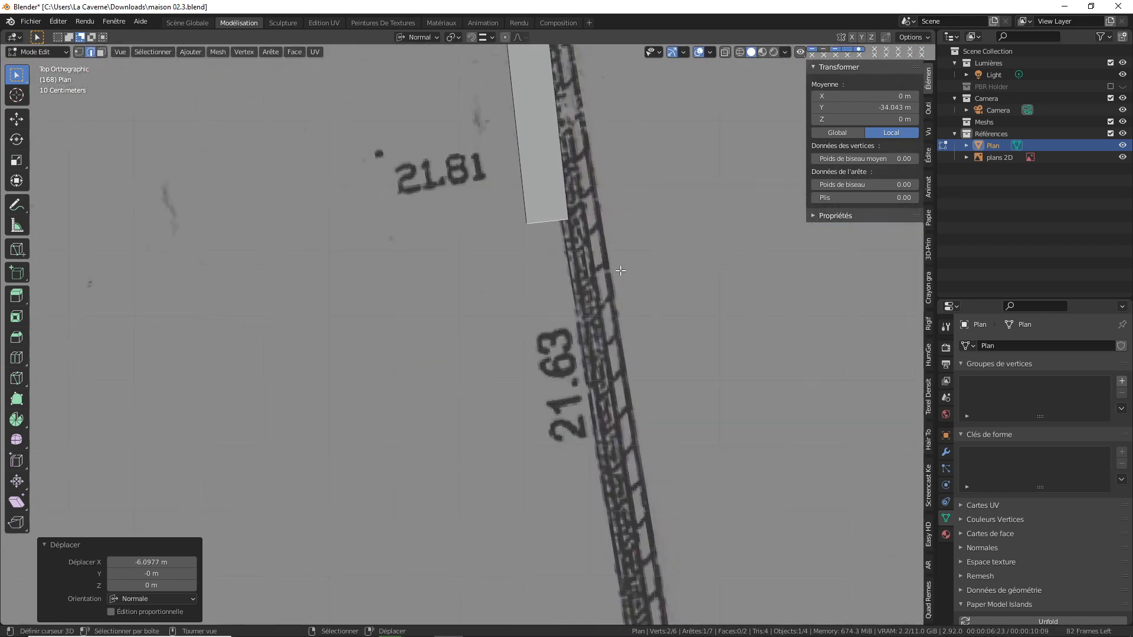
scroll(621, 295, down, 2)
scroll(647, 381, down, 2)
shift+middle_drag(603, 420, 589, 211)
scroll(595, 231, up, 2)
scroll(608, 271, down, 3)
shift+middle_drag(612, 284, 609, 239)
key(g)
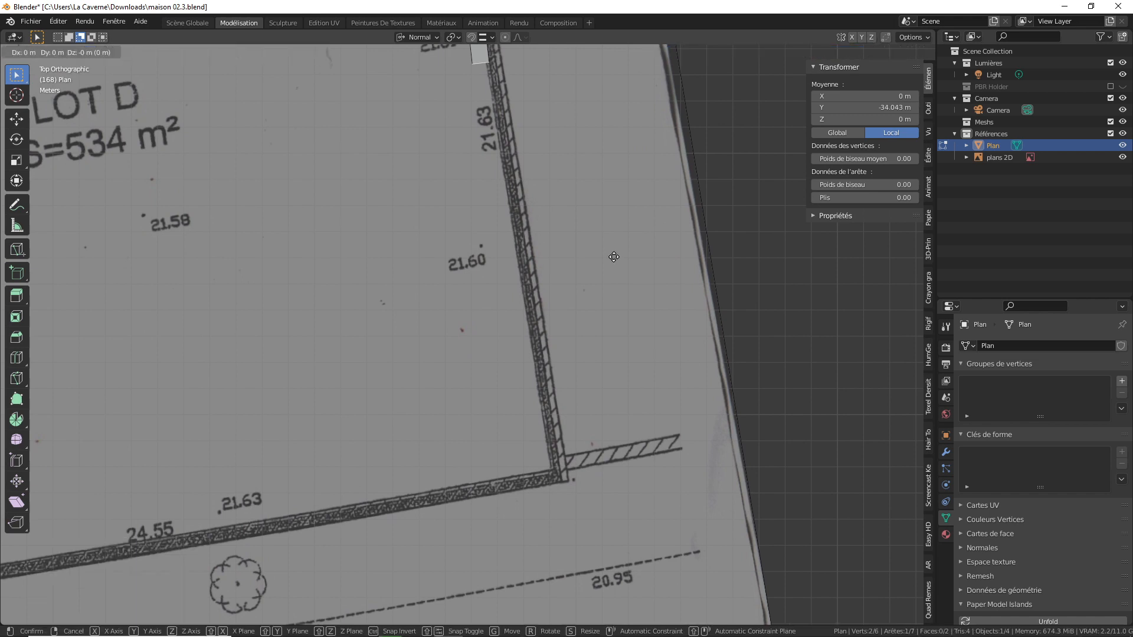
key(x)
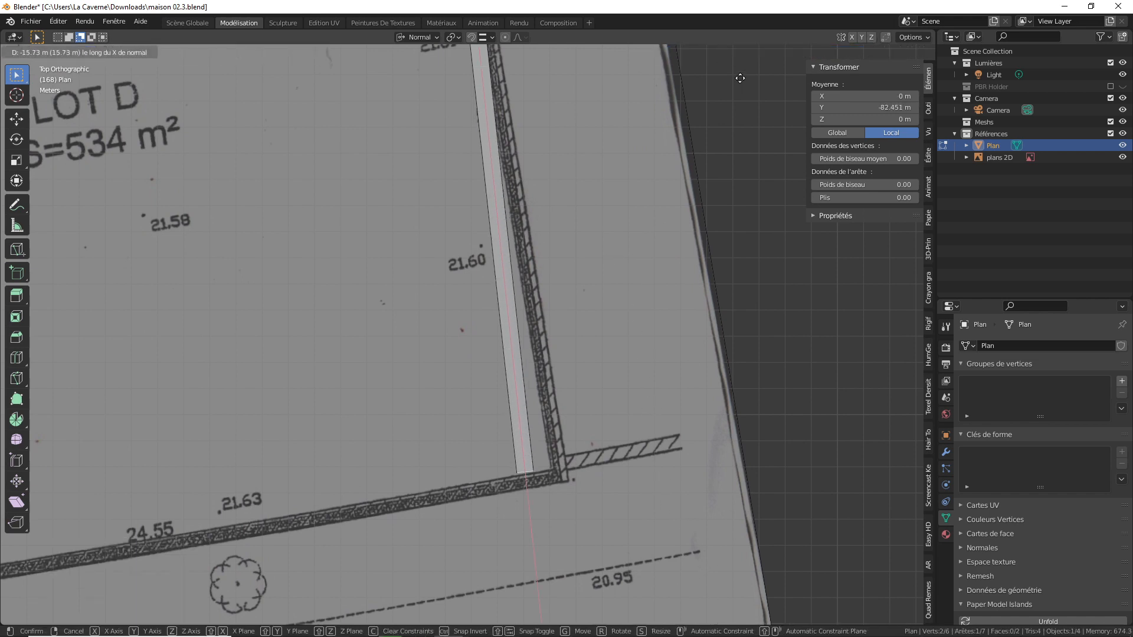
click(740, 99)
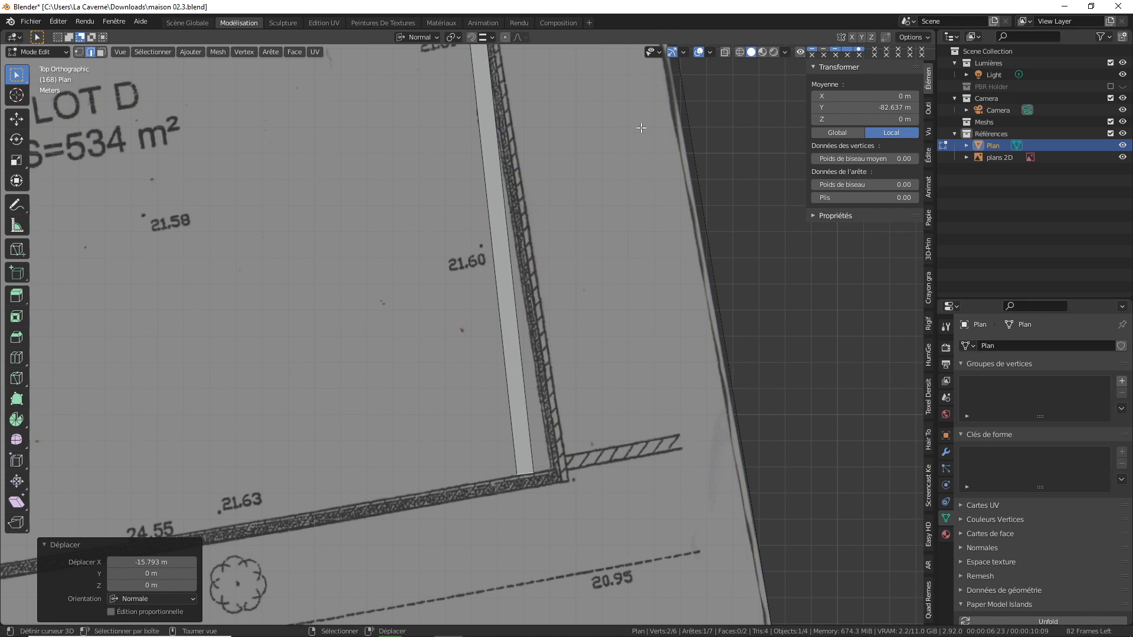
Shift the strip's lower end edge about 1.33 m sideways along Normal Y onto the slanted right-hand wall
scroll(482, 447, down, 3)
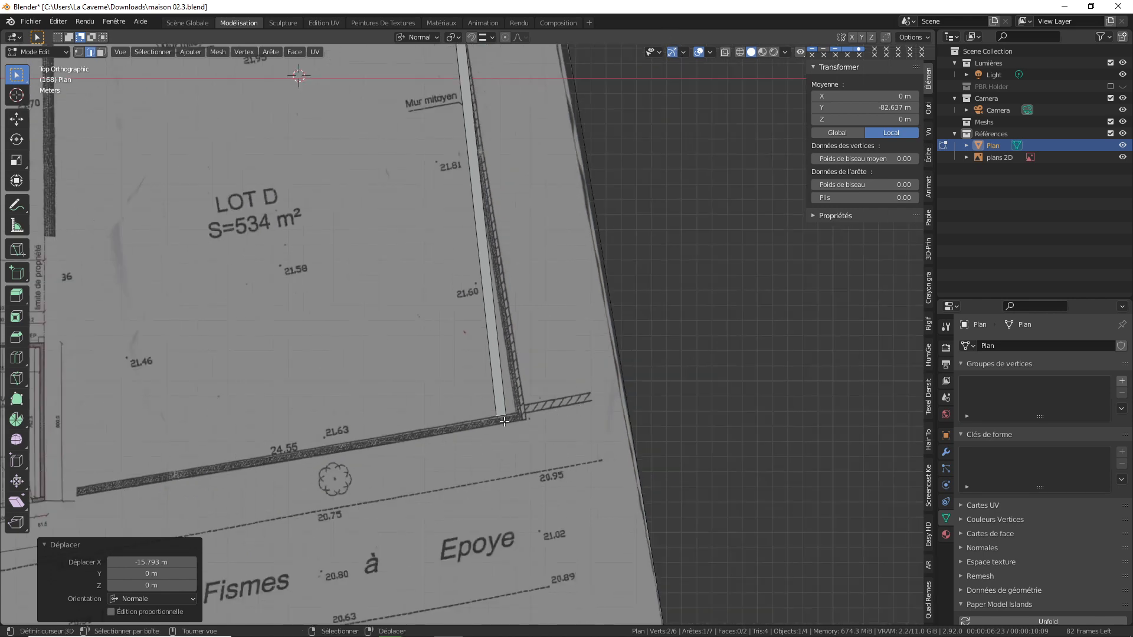
key(g)
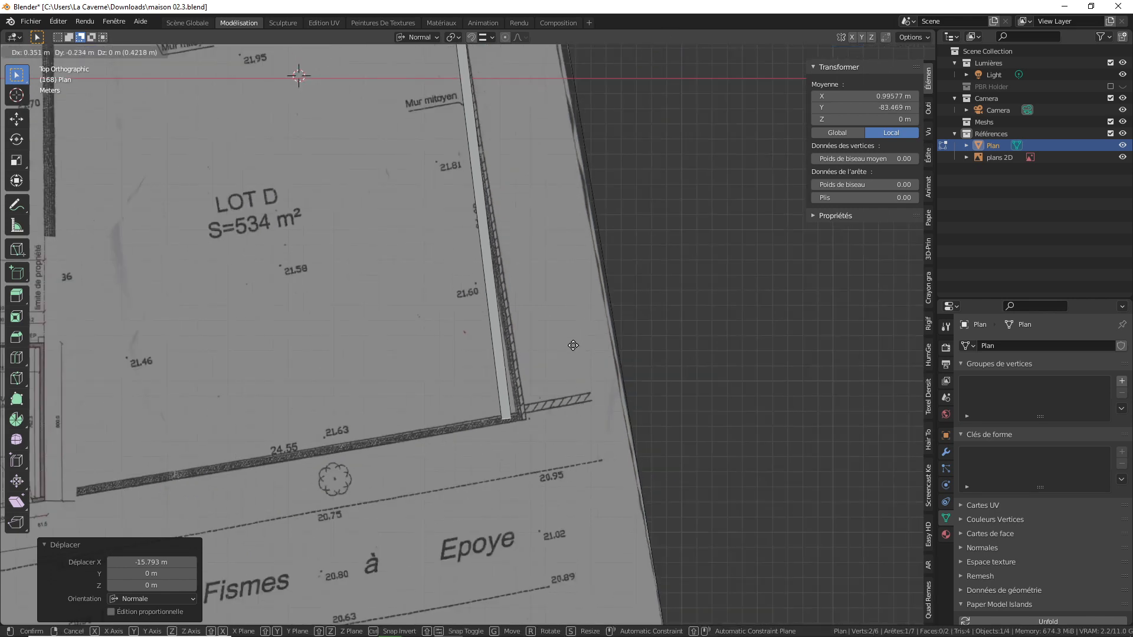
key(y)
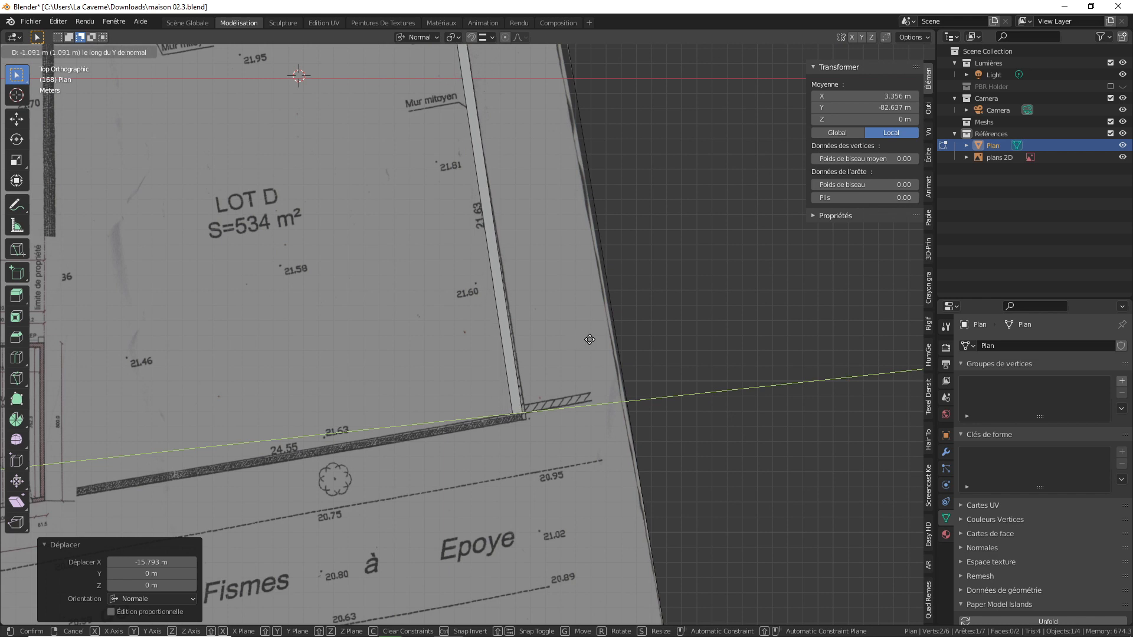
click(624, 333)
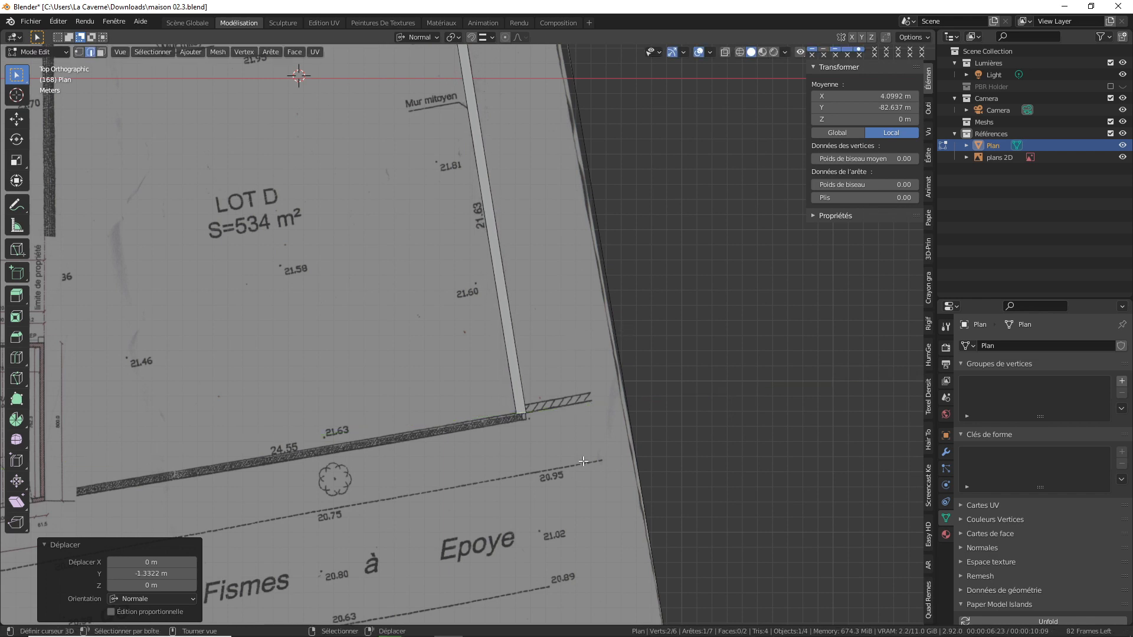
Pull the strip's lower end edge back about 0.1 m along Normal X to meet the lower wall's inner side
scroll(624, 332, up, 5)
scroll(652, 414, up, 2)
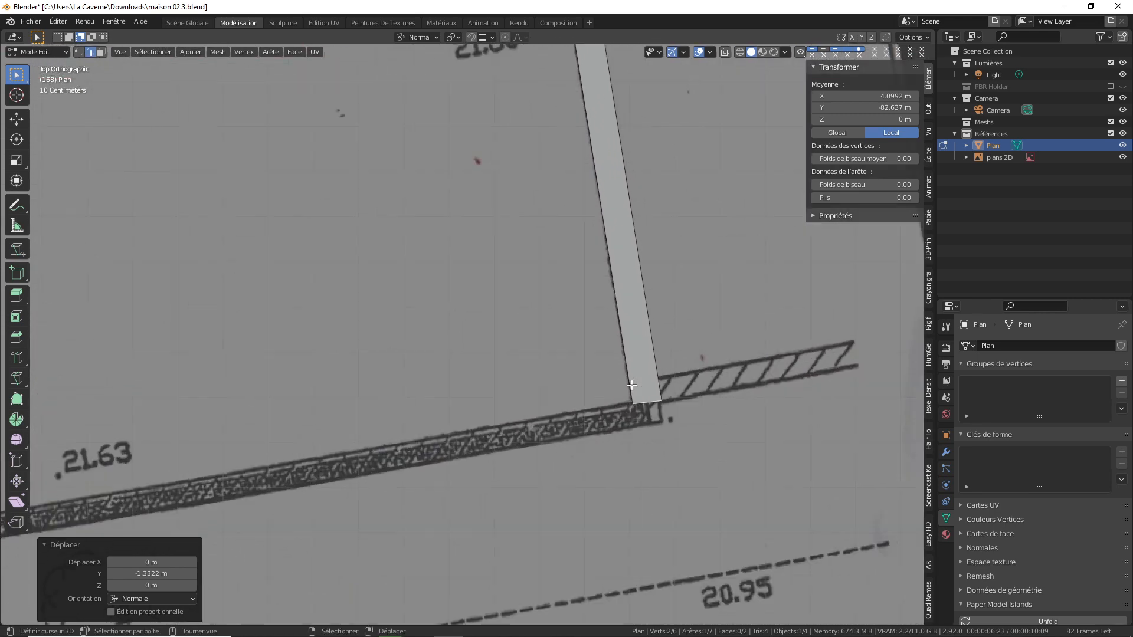
scroll(682, 418, up, 1)
key(g)
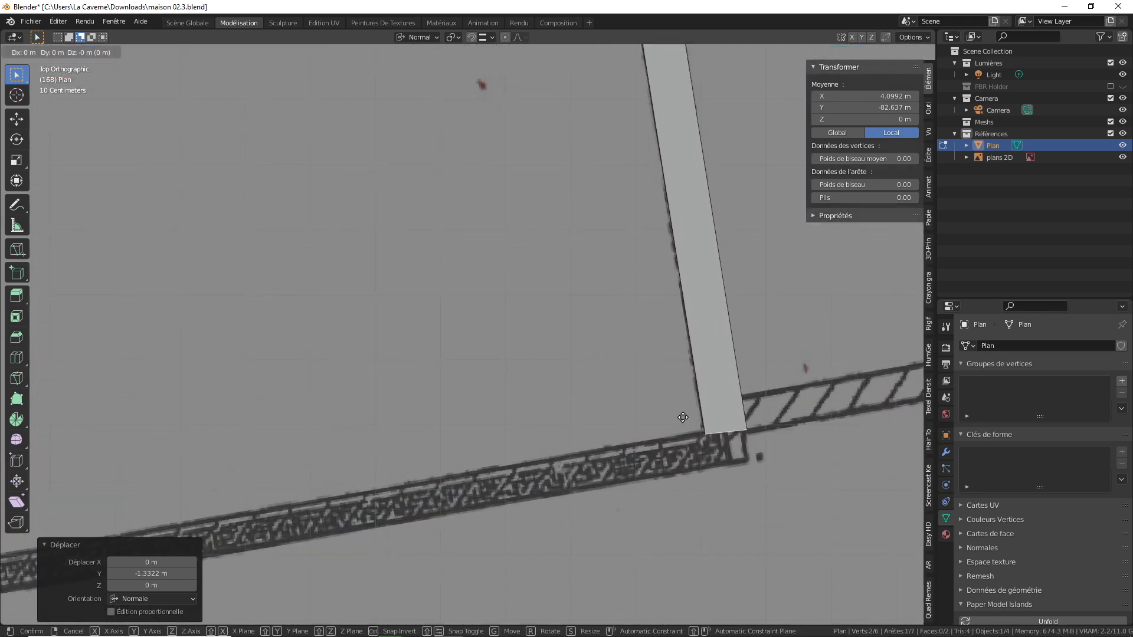
key(x)
key(x)
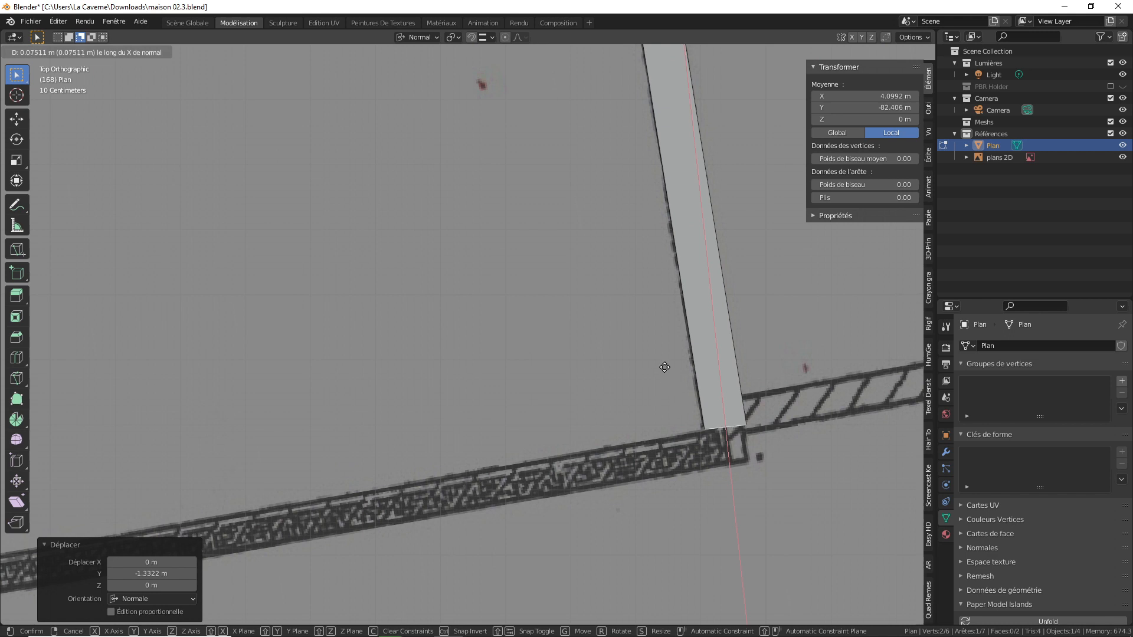
click(667, 361)
Extrude the strip's lower end edge 0.65 m along its normal to form the lower-right corner piece
key(e)
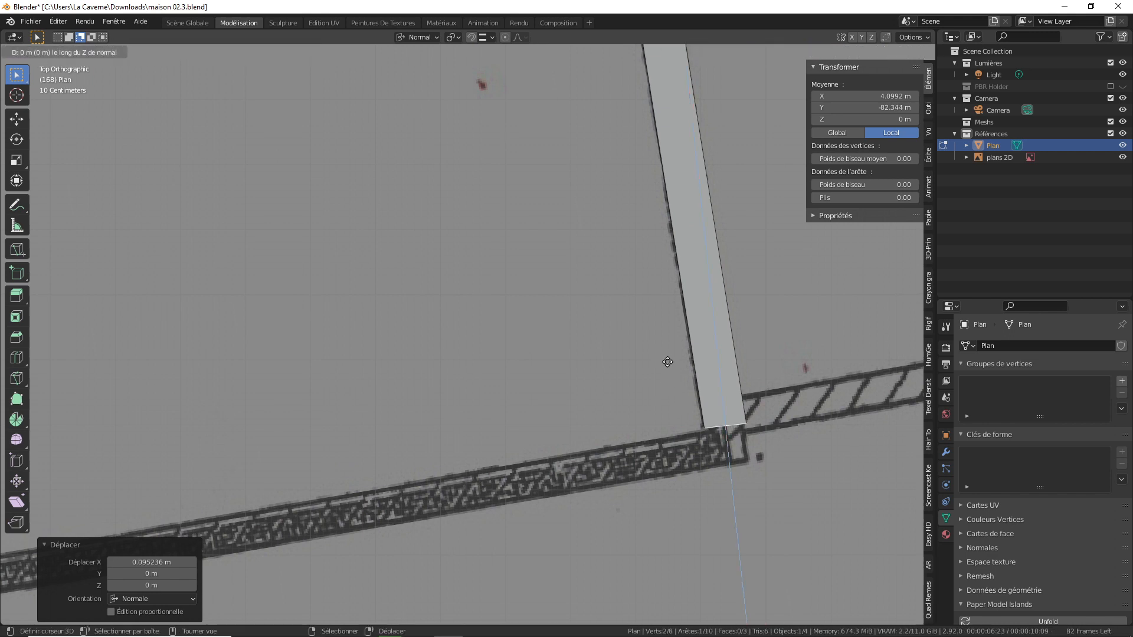
text(0.65)
key(Return)
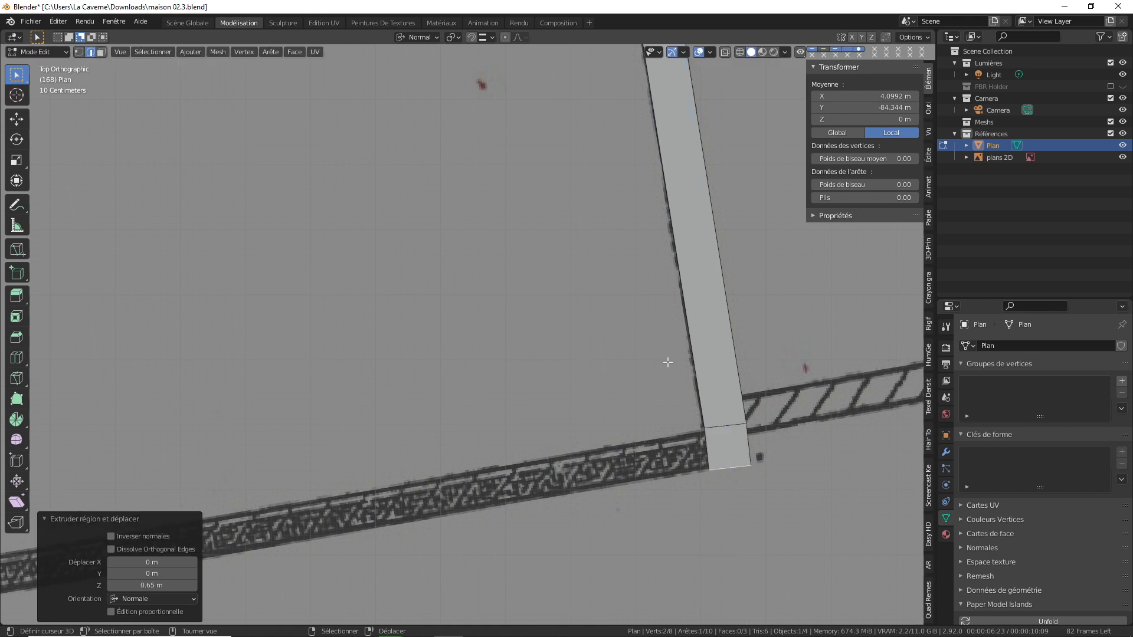
Extrude the left edge of the lower-right corner piece about 10.29 m along its normal, beside Lot D's lower wall
right_click(707, 451)
scroll(611, 387, down, 2)
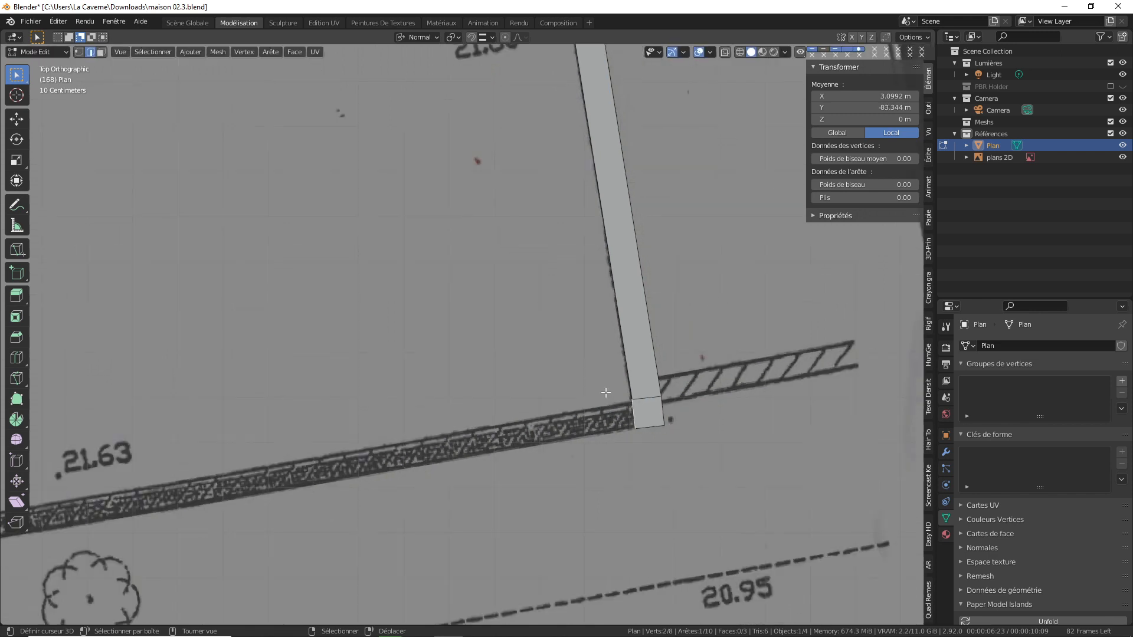
scroll(575, 413, up, 1)
shift+middle_drag(613, 411, 790, 318)
scroll(790, 317, up, 1)
key(e)
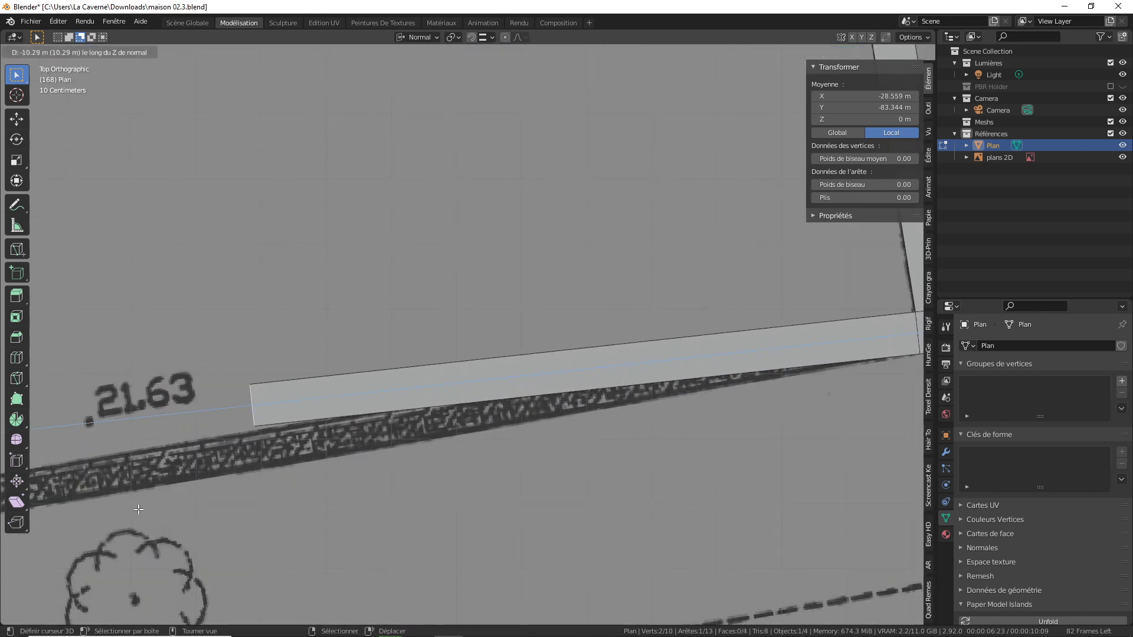
click(207, 498)
Lengthen the lower wall strip by moving its end edge about 9.65 m further left along Normal X
shift+middle_drag(382, 344, 657, 212)
scroll(652, 224, down, 5)
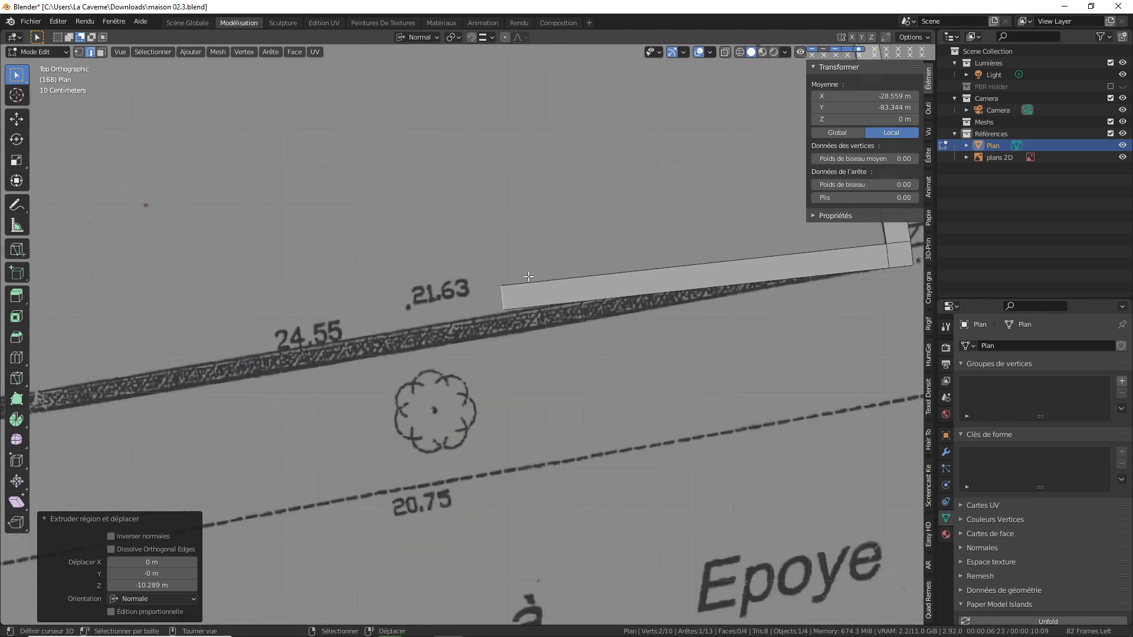
scroll(639, 249, up, 4)
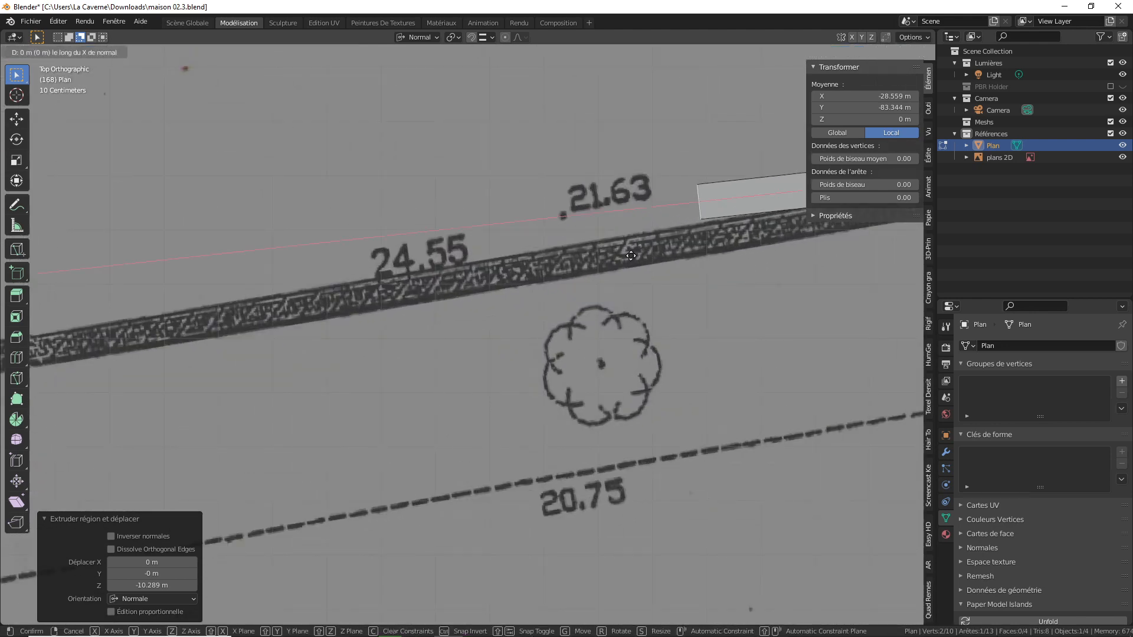
key(g)
key(x)
click(150, 435)
Move the lower strip's end edge about 9.35 m further along Normal X, level with the wall's end near the garage
scroll(668, 279, down, 4)
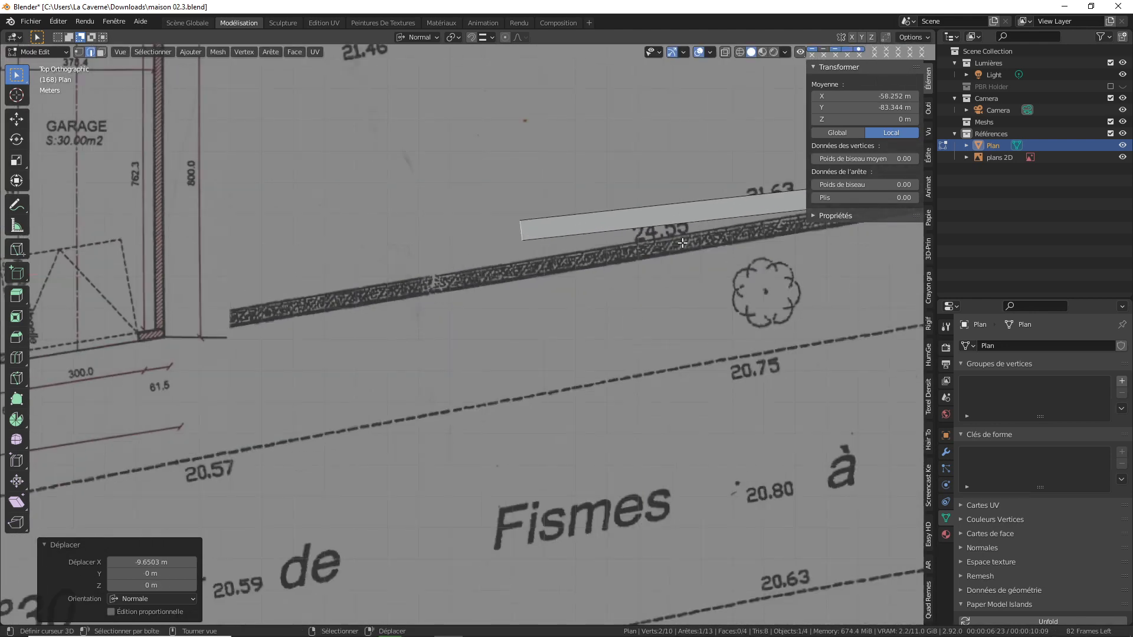
scroll(593, 304, up, 2)
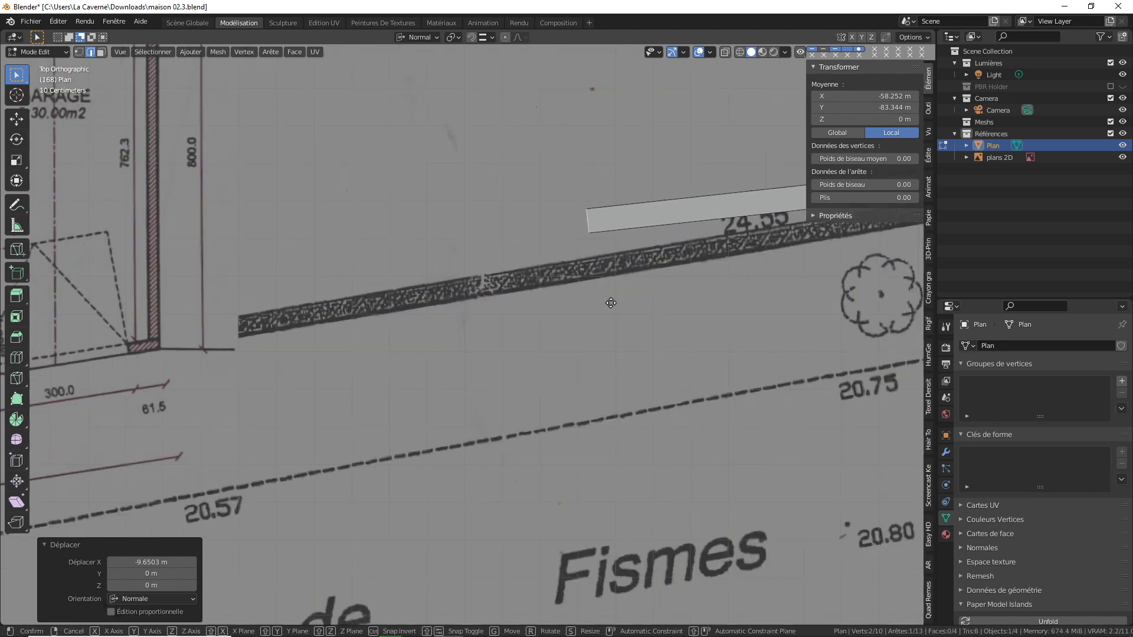
key(g)
key(x)
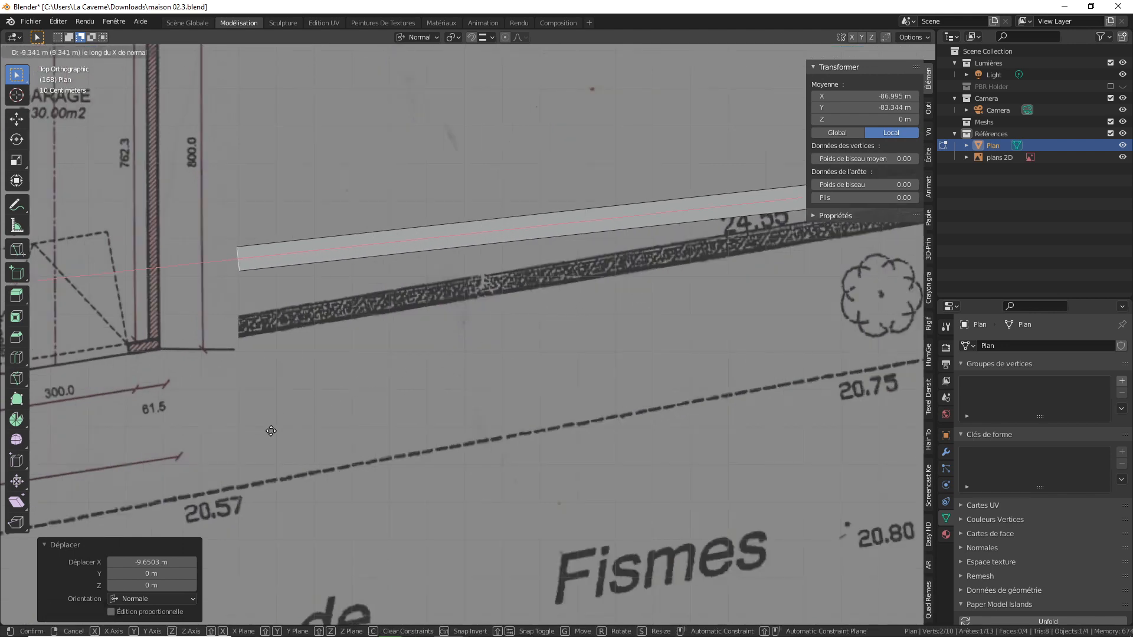
click(268, 433)
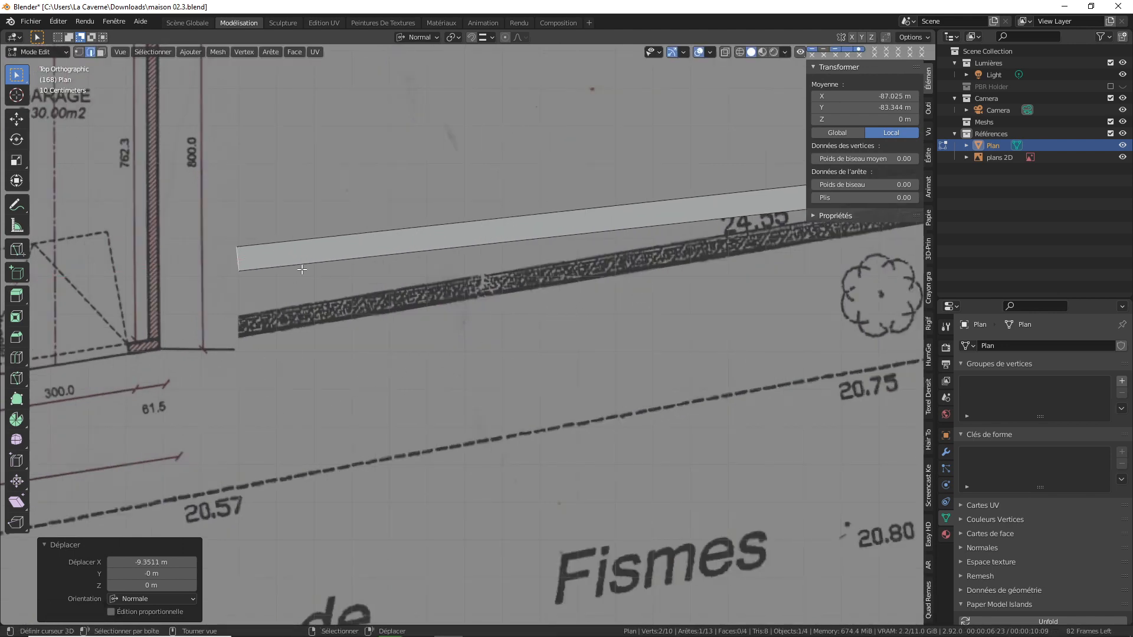
Move the lower strip's end edge about -1.75 m along Normal Y and -0.19 m along Normal X, onto the wall's end near the garage
key(g)
key(z)
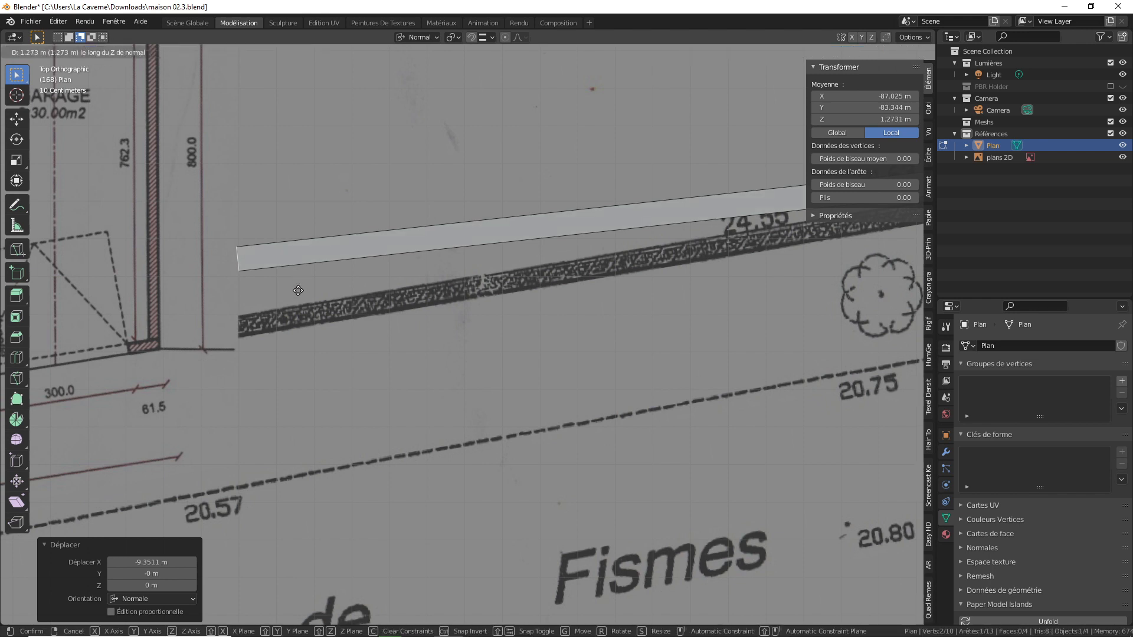
key(y)
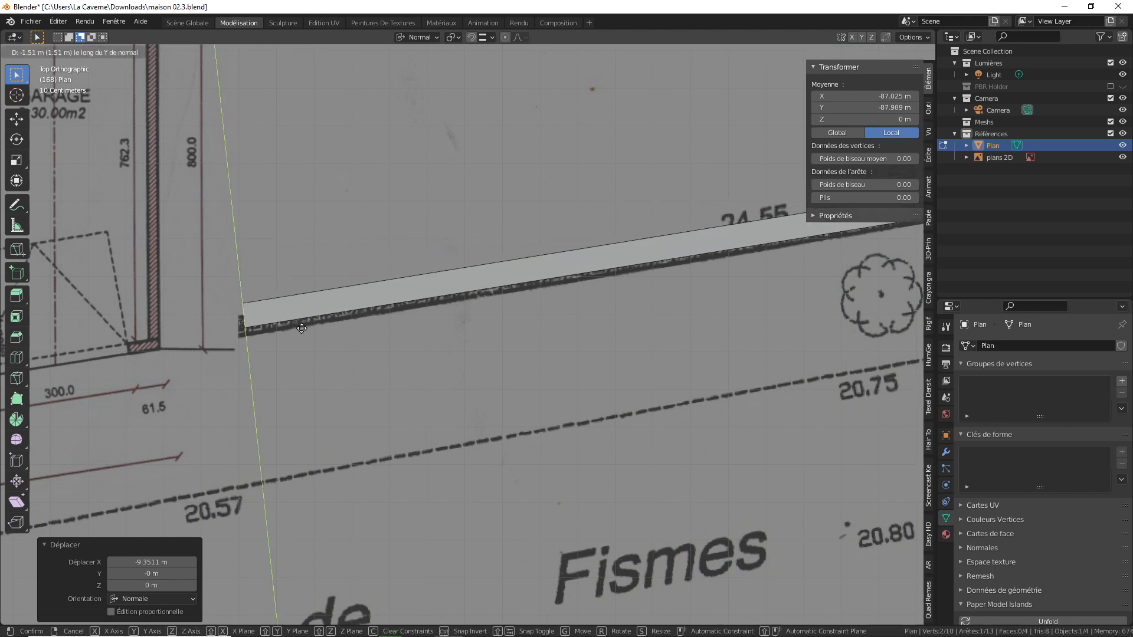
click(301, 364)
shift+middle_drag(344, 333, 467, 317)
scroll(467, 317, up, 3)
key(g)
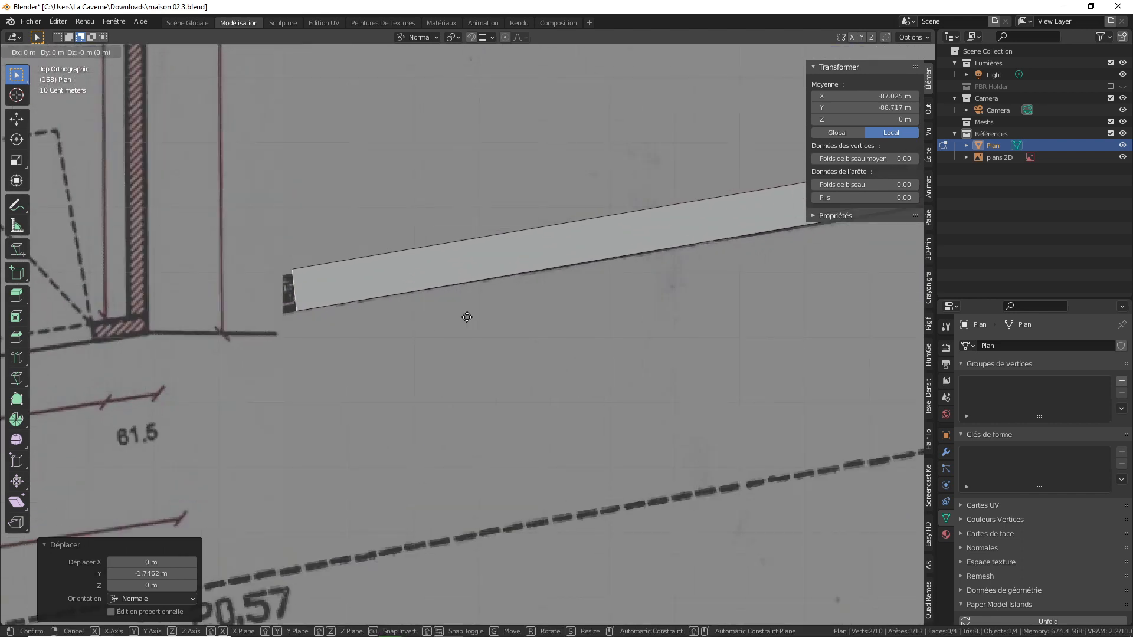
key(x)
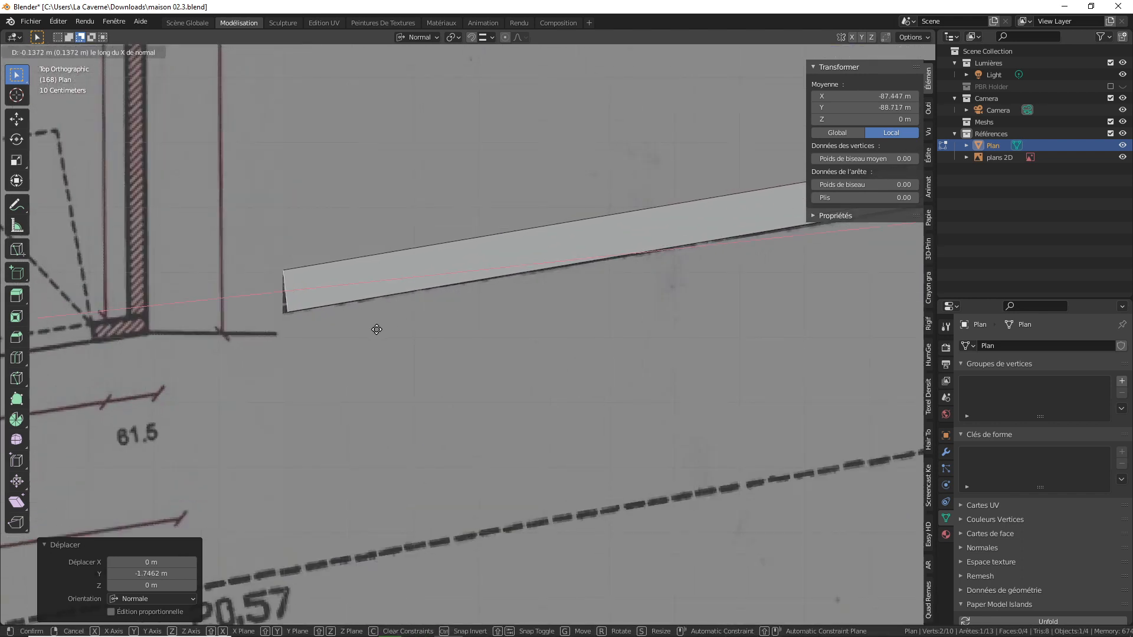
click(344, 338)
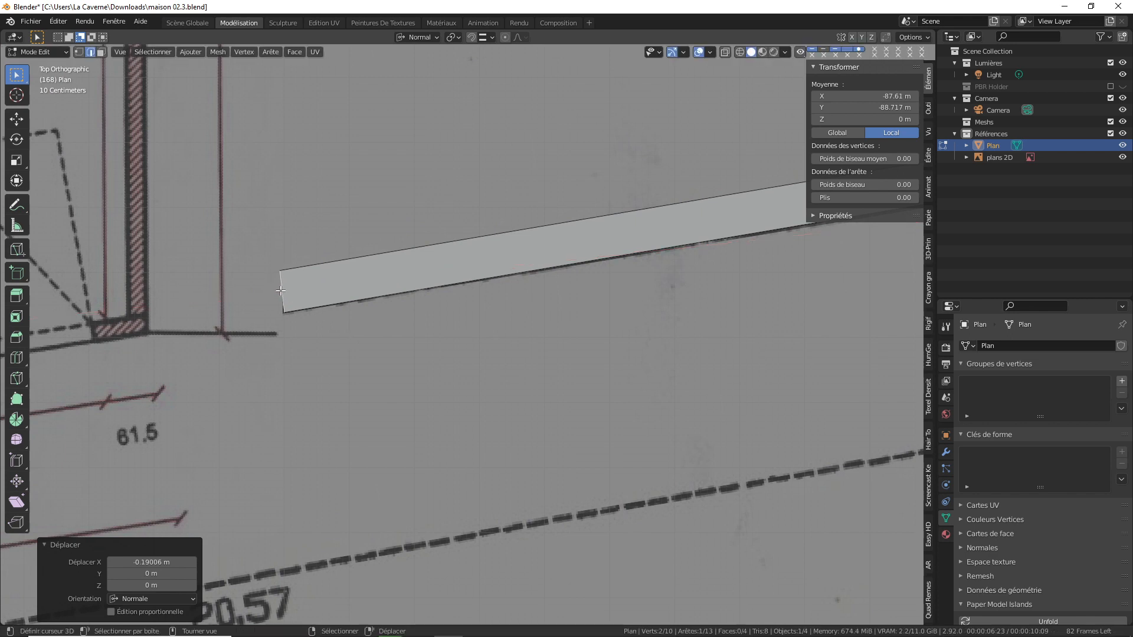
Rotate the lower strip's end edge about -7.61° around Normal Z to match the wall's vertical end
shift+middle_drag(280, 290, 398, 287)
scroll(314, 275, up, 1)
key(r)
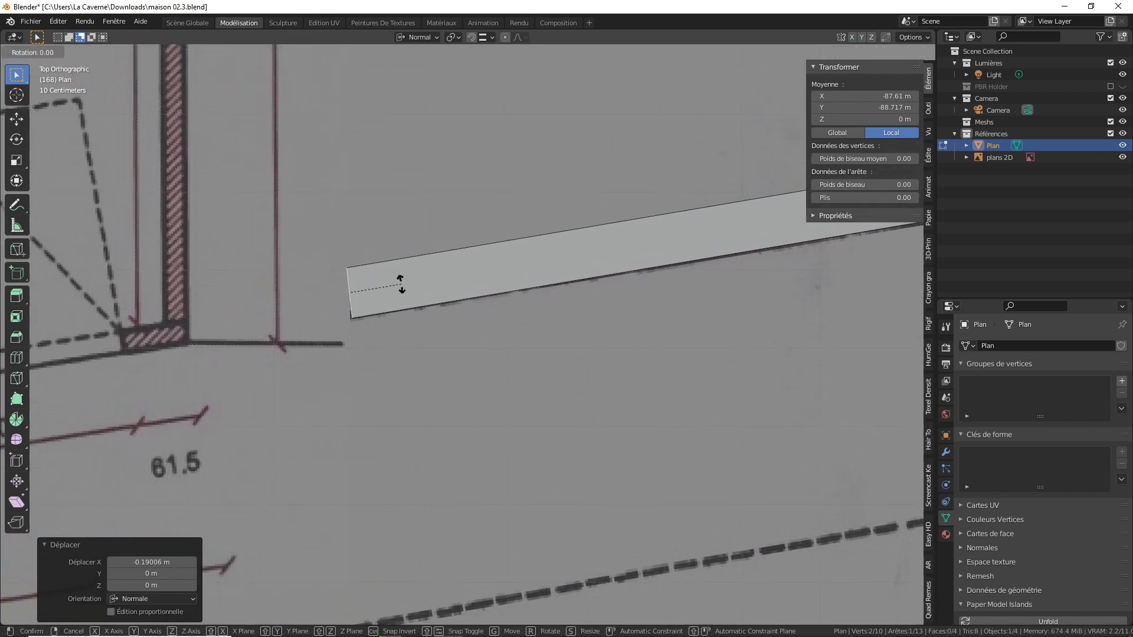
key(y)
key(z)
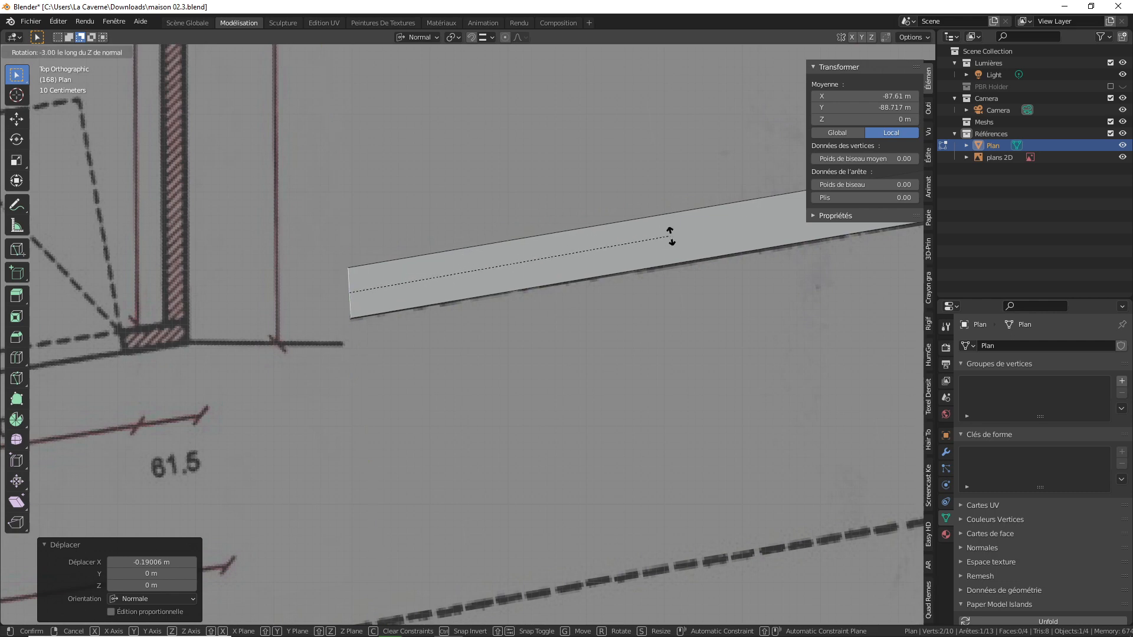
click(704, 258)
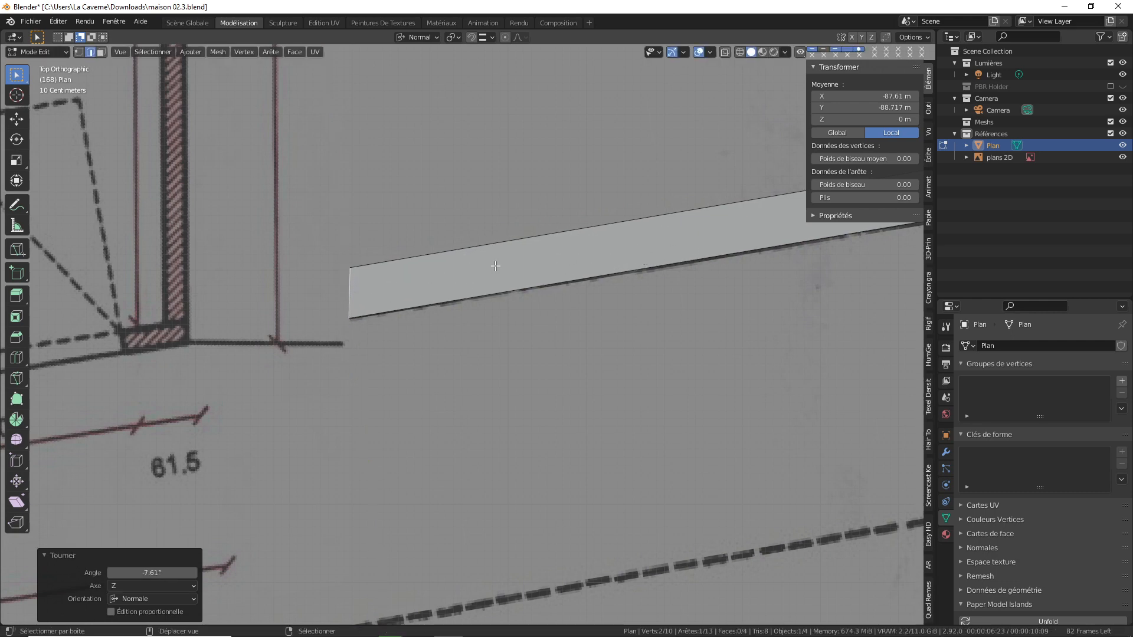
Extrude the left edge of the upper-right corner piece about 8.09 m along its normal, beside Lot D's upper wall
shift+middle_drag(331, 270, 493, 245)
scroll(510, 250, down, 4)
scroll(606, 248, down, 5)
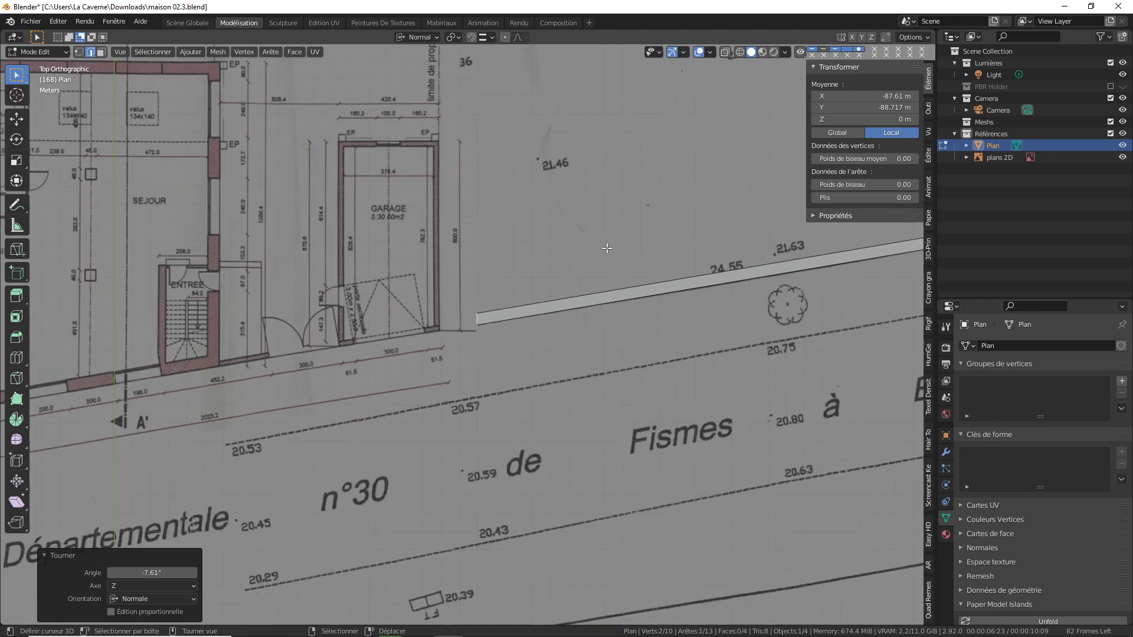
shift+middle_drag(609, 229, 337, 511)
shift+middle_drag(583, 167, 585, 269)
scroll(585, 270, up, 5)
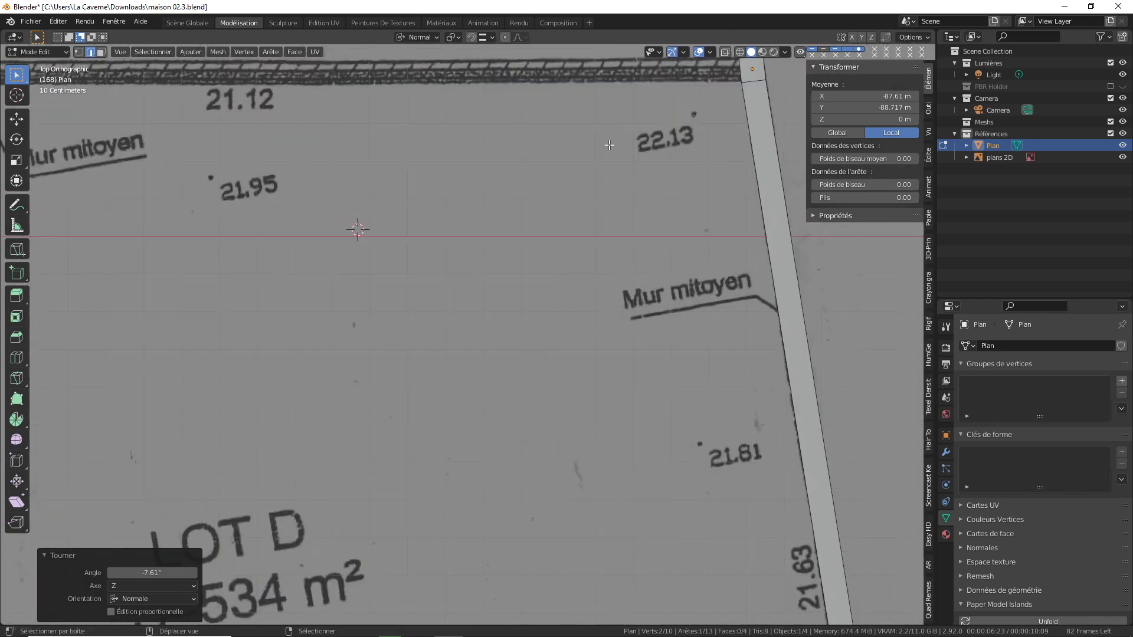
shift+middle_drag(606, 146, 546, 323)
scroll(548, 320, up, 1)
right_click(704, 238)
shift+middle_drag(512, 255, 590, 252)
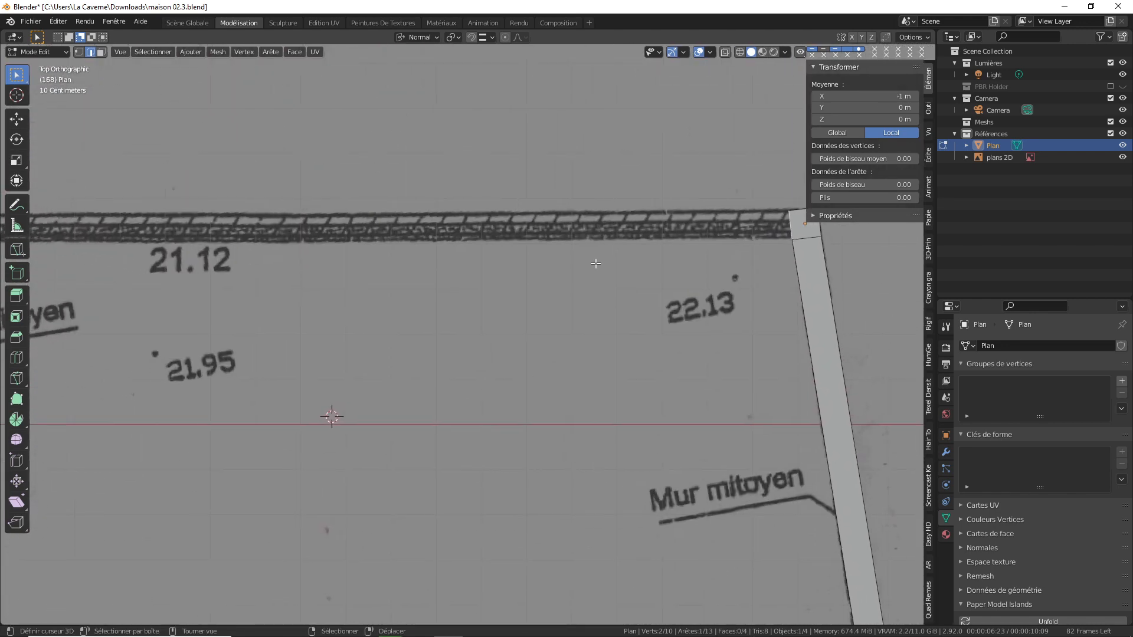
scroll(590, 253, up, 1)
key(e)
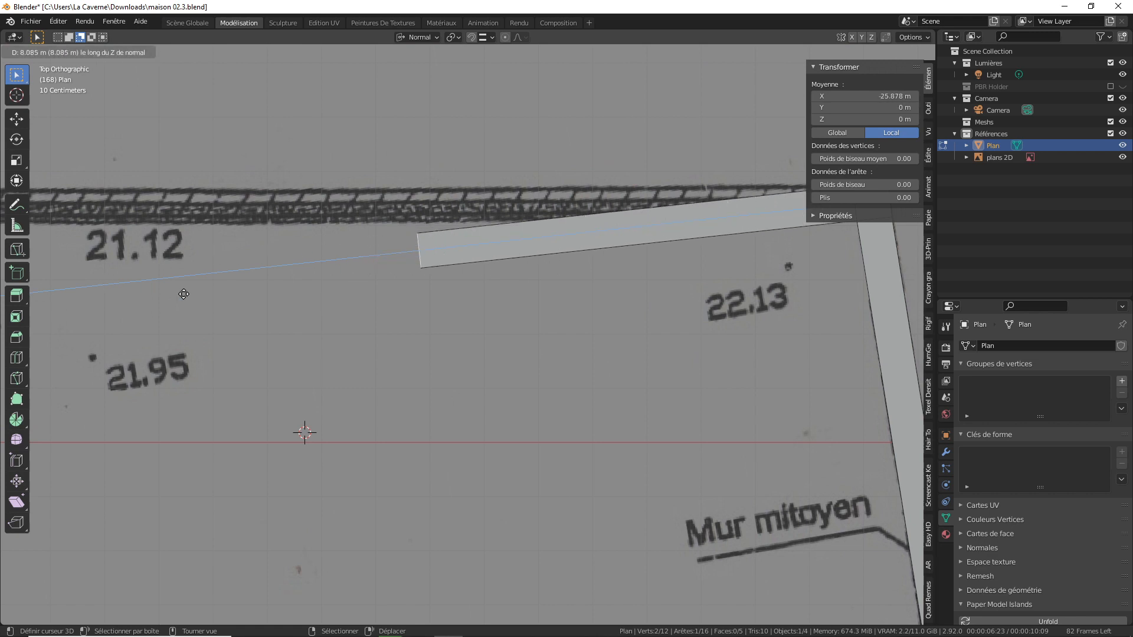
click(183, 294)
Move the upper strip's end edge about 0.84 m along Normal Y onto the wall, and about -7.42 m along Normal X to lengthen the strip
shift+middle_drag(342, 248, 377, 259)
key(g)
key(y)
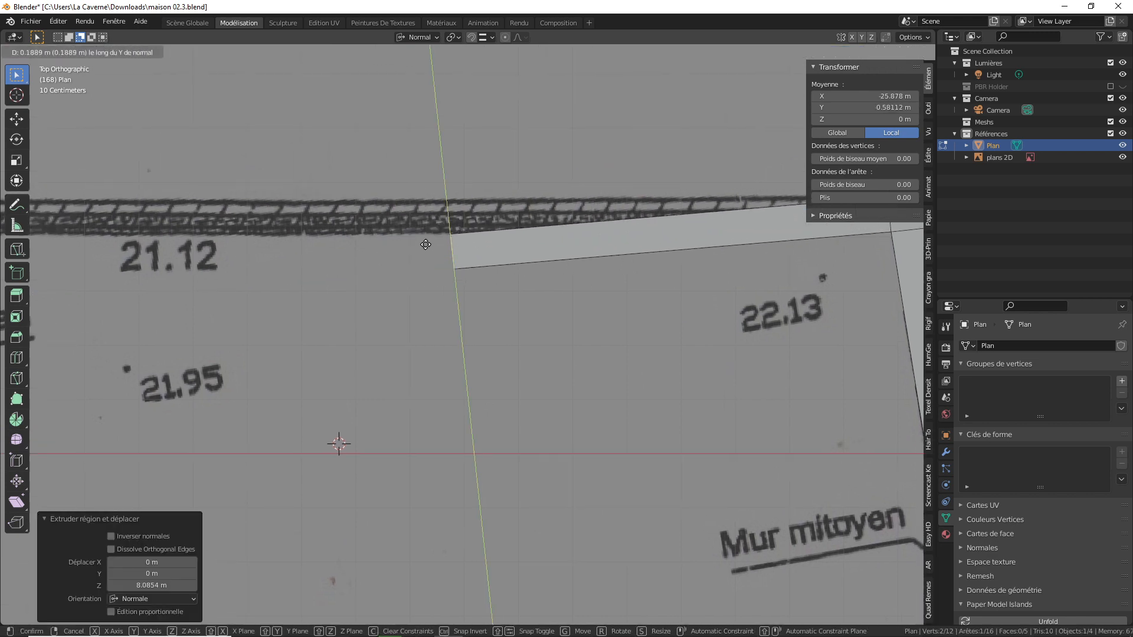
click(420, 217)
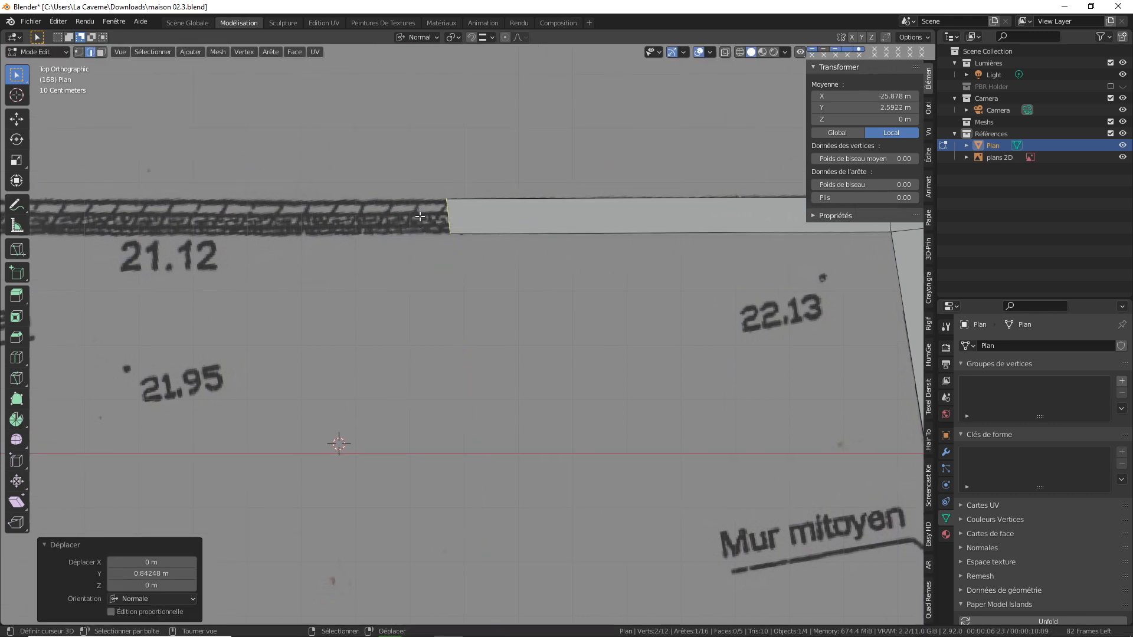
shift+middle_drag(420, 216, 544, 222)
key(g)
key(x)
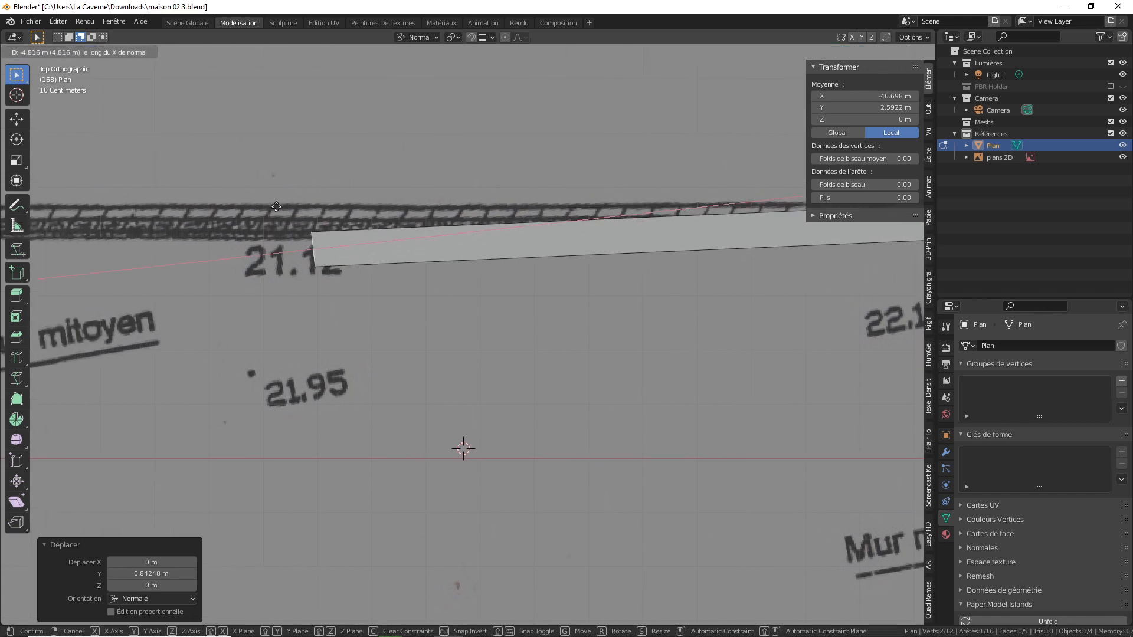
click(196, 223)
Move the upper strip's end edge about -10.94 m along Normal X to the dividing wall and about 1.98 m along Normal Y onto the upper wall
shift+middle_drag(196, 223, 703, 253)
scroll(703, 253, up, 1)
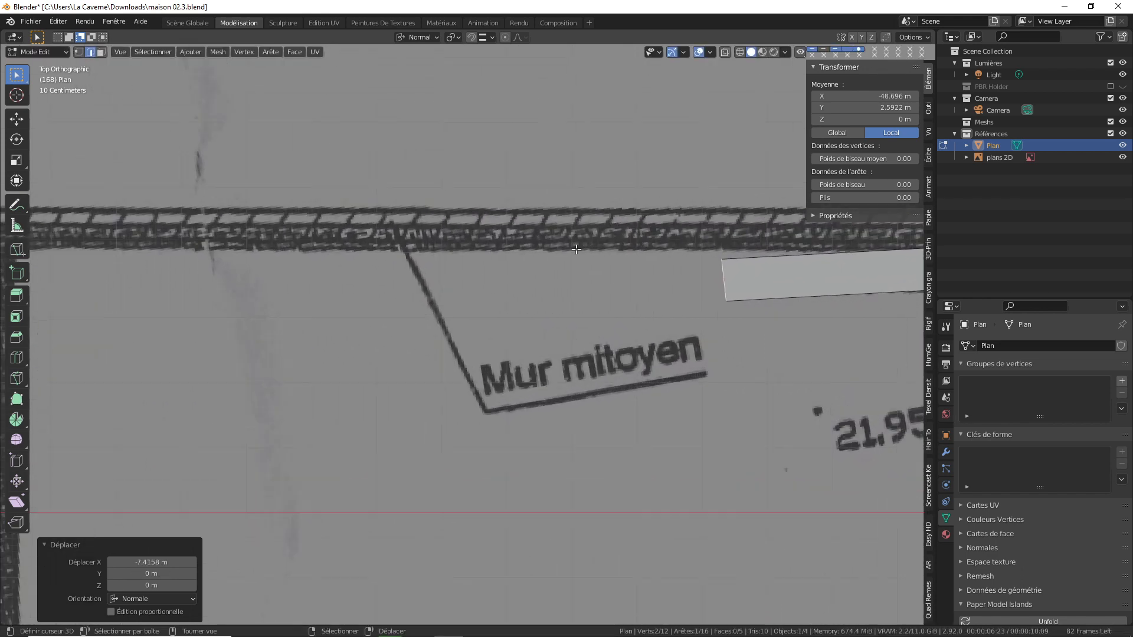
scroll(473, 275, down, 3)
shift+middle_drag(226, 295, 359, 303)
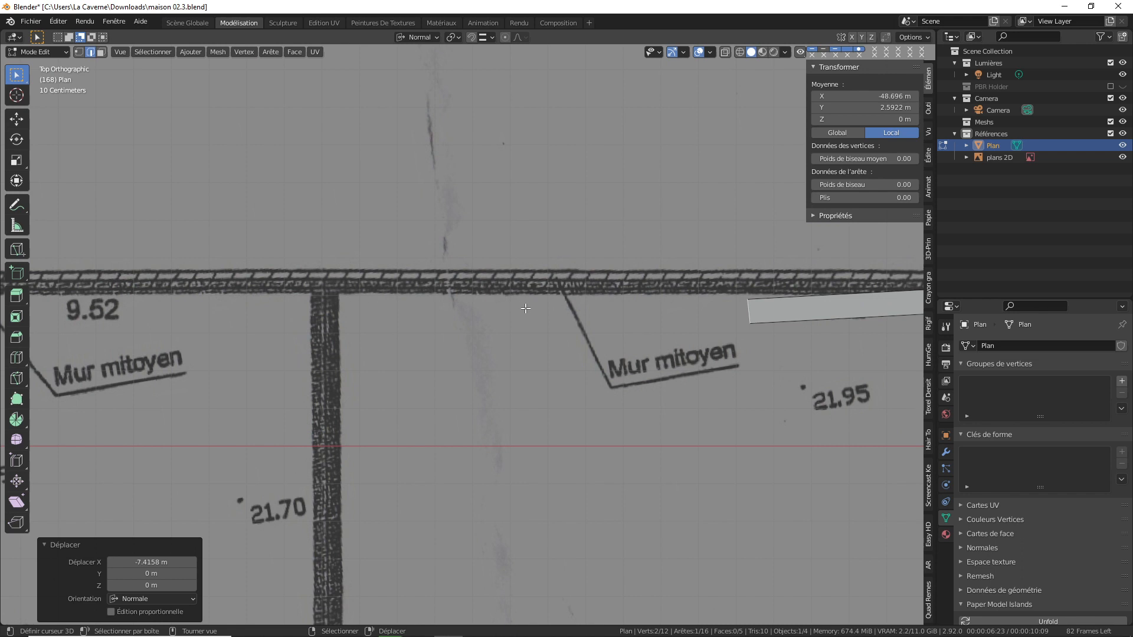
key(g)
key(x)
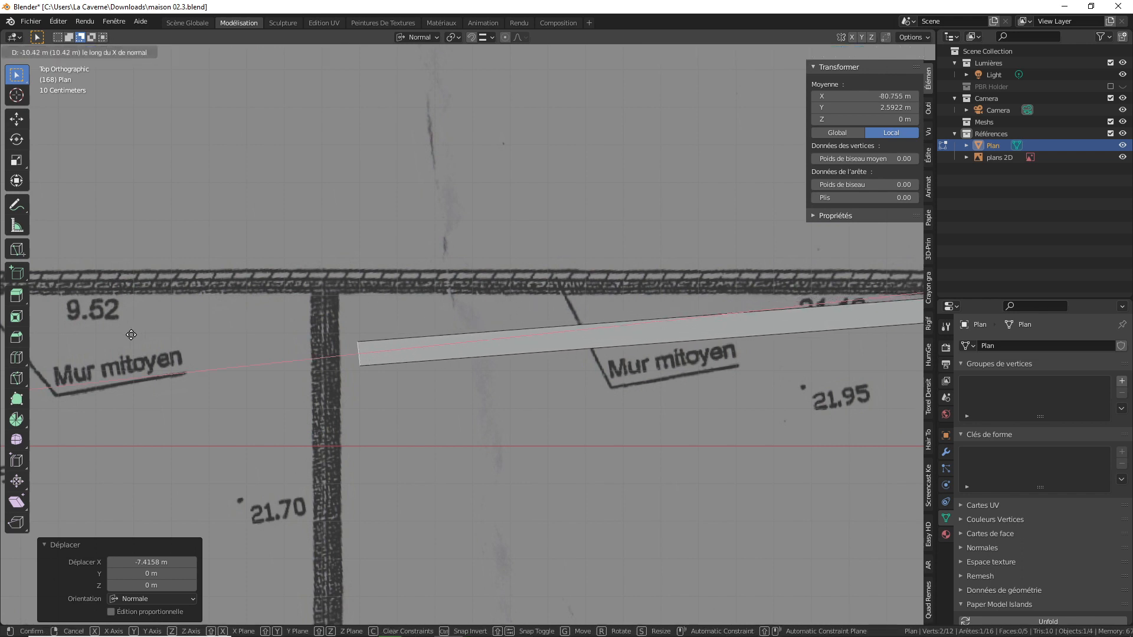
click(114, 340)
key(g)
key(y)
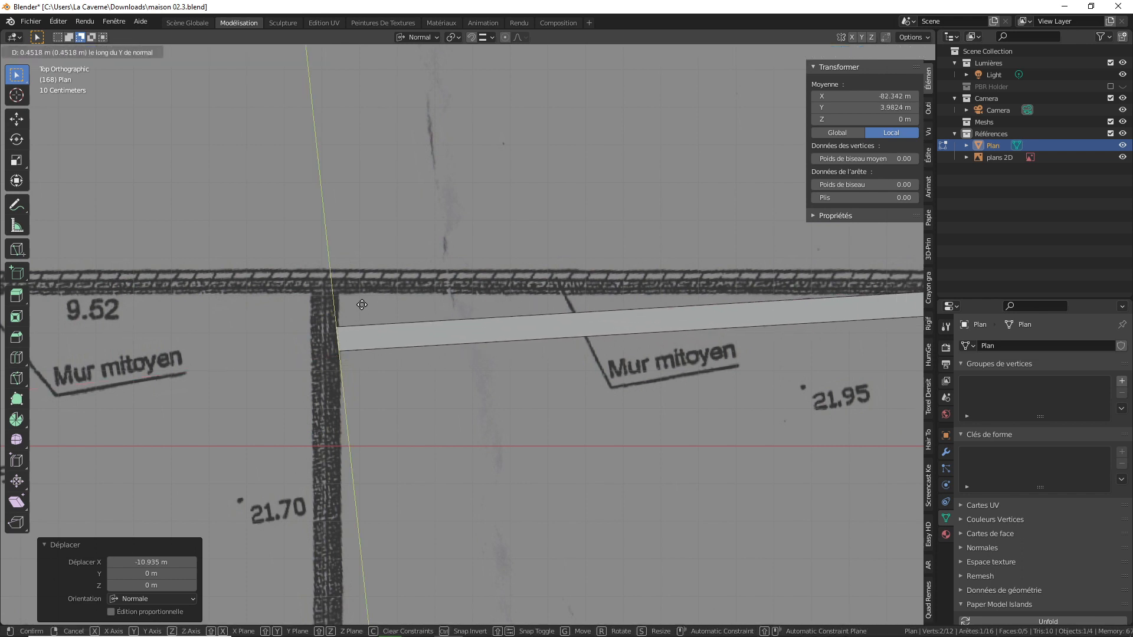
click(373, 253)
Shift the upper strip's end edge about 0.15 m along Normal X, toward the dividing wall's right face
scroll(370, 266, up, 5)
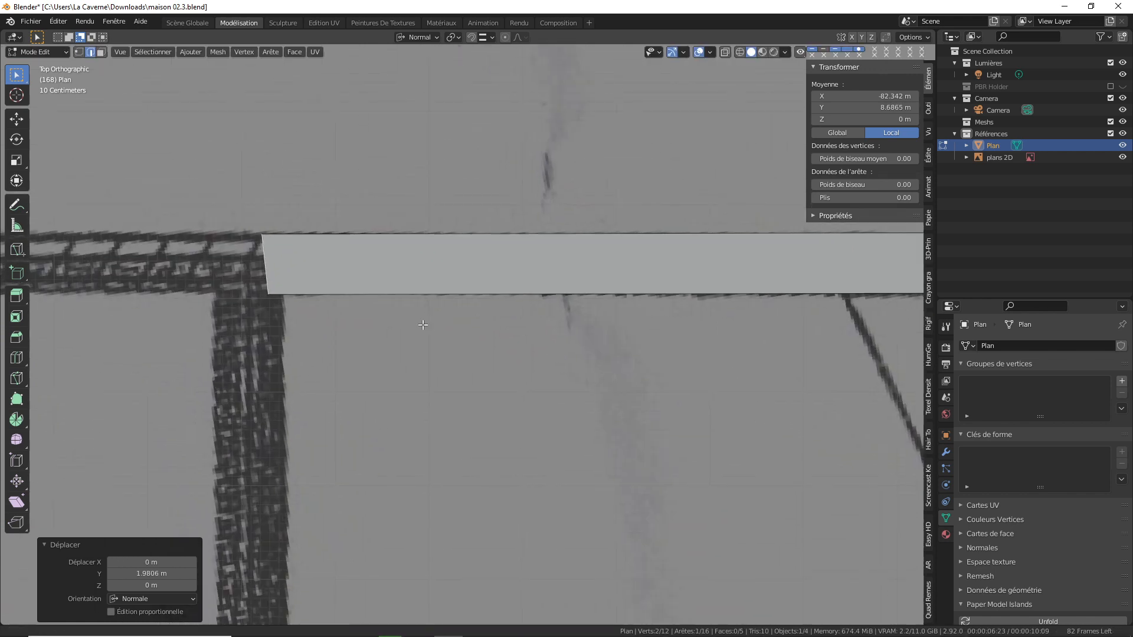
key(g)
key(x)
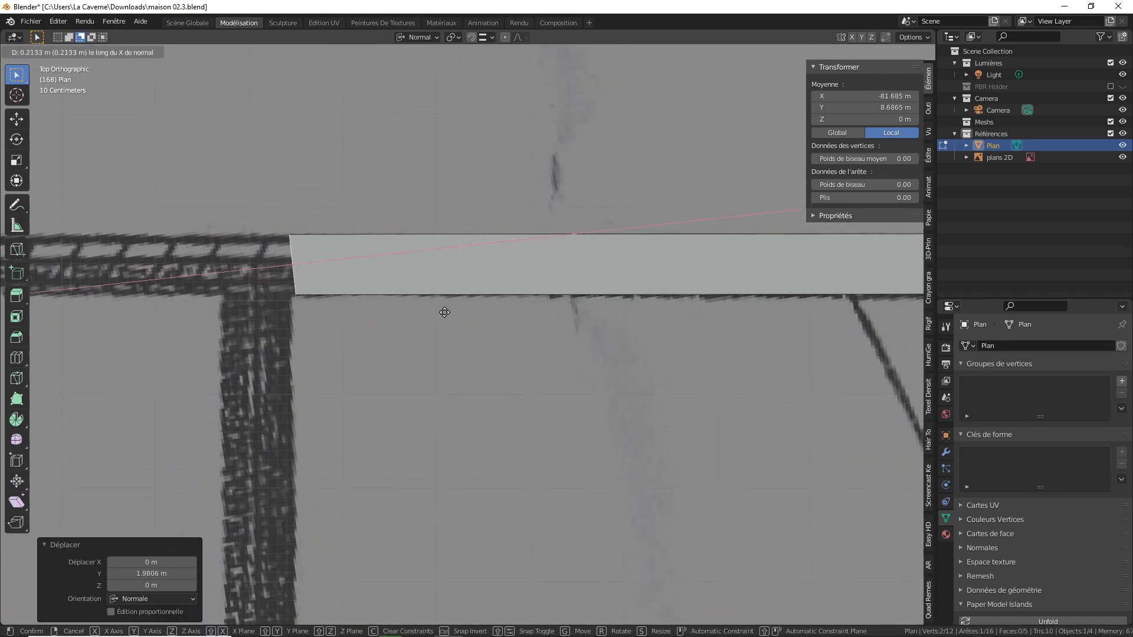
click(435, 312)
Rotate the upper strip's end edge about -5.7° around Normal Z and move it about 0.08 m along Normal X to the dividing wall's face
key(r)
key(z)
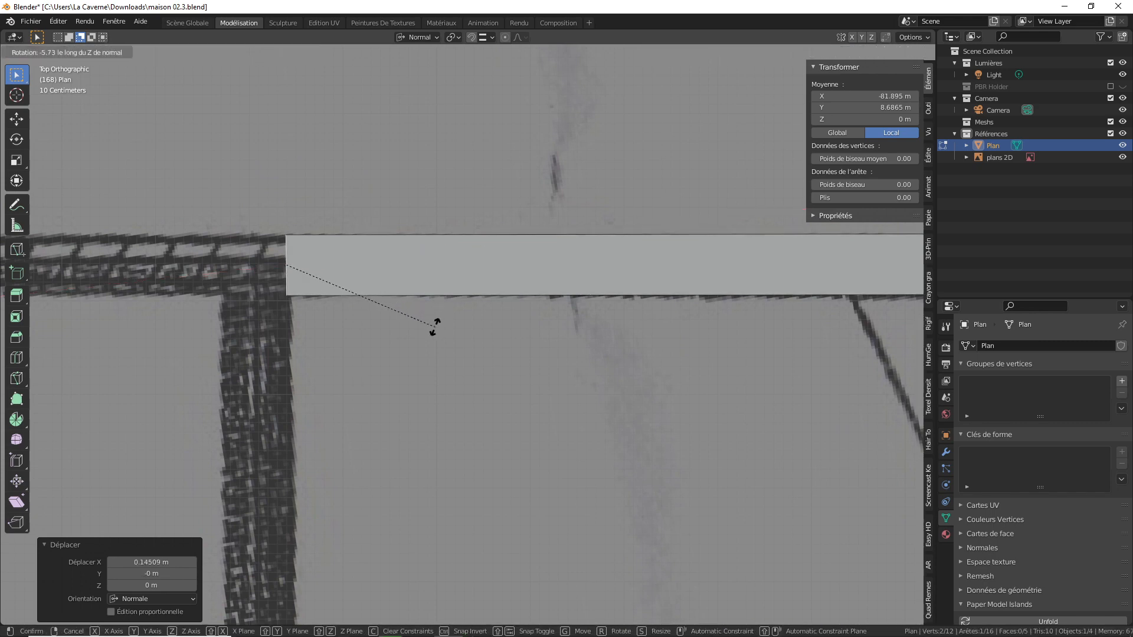
click(426, 321)
key(g)
key(x)
click(412, 223)
Extrude the upper strip's end edge 0.65 m along its normal, across the top of the dividing wall
scroll(381, 247, down, 4)
shift+middle_drag(379, 248, 430, 221)
scroll(436, 215, up, 2)
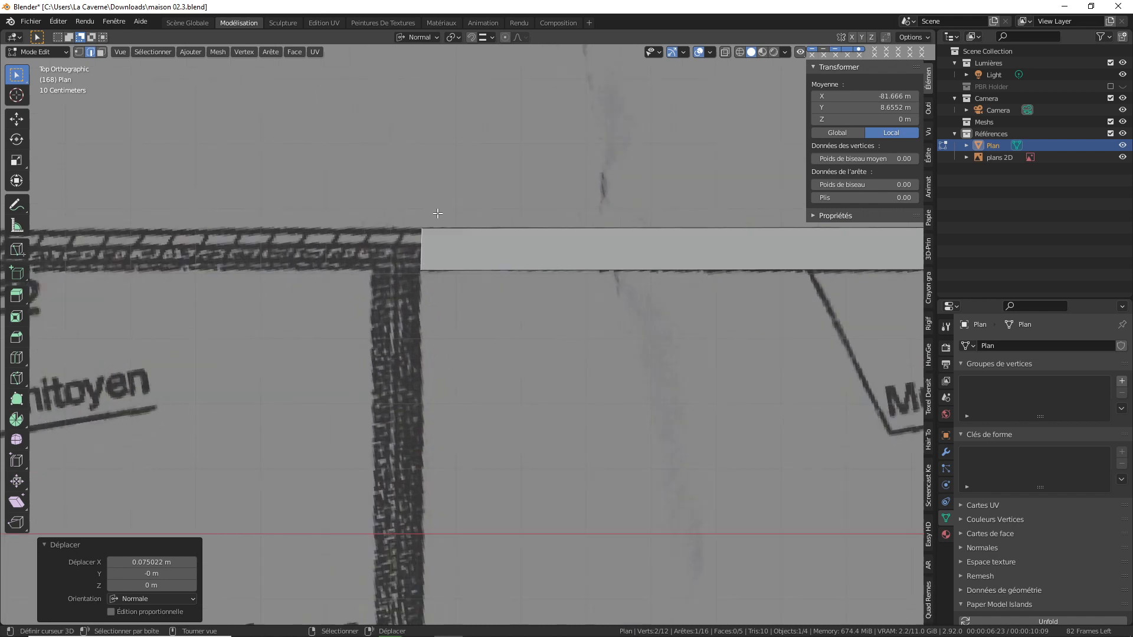
key(e)
key(x)
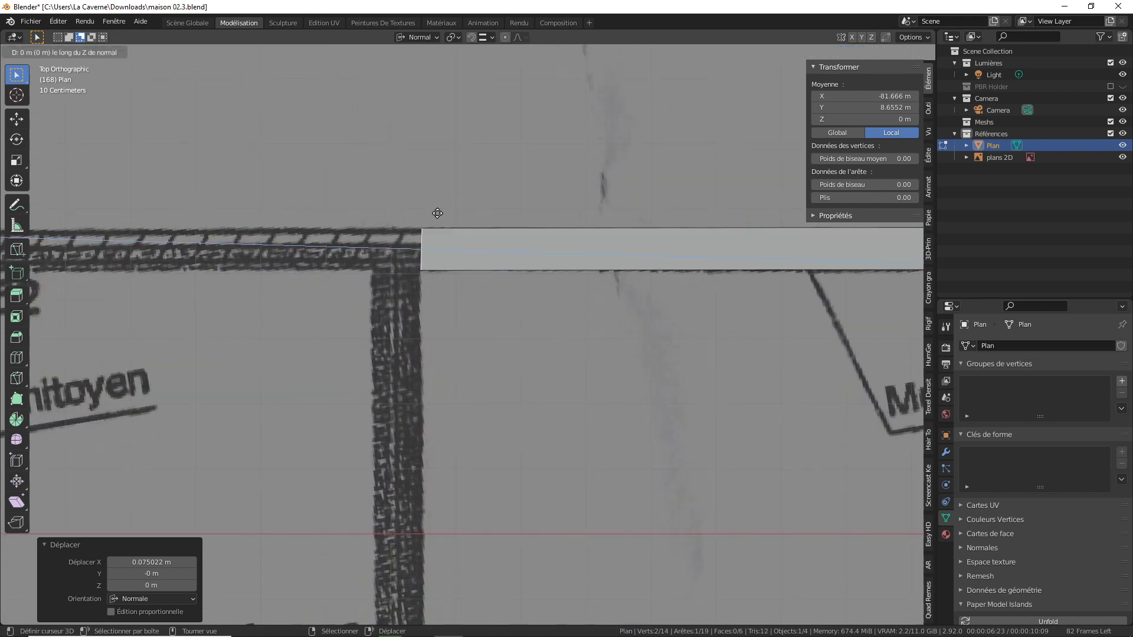
text(0.65)
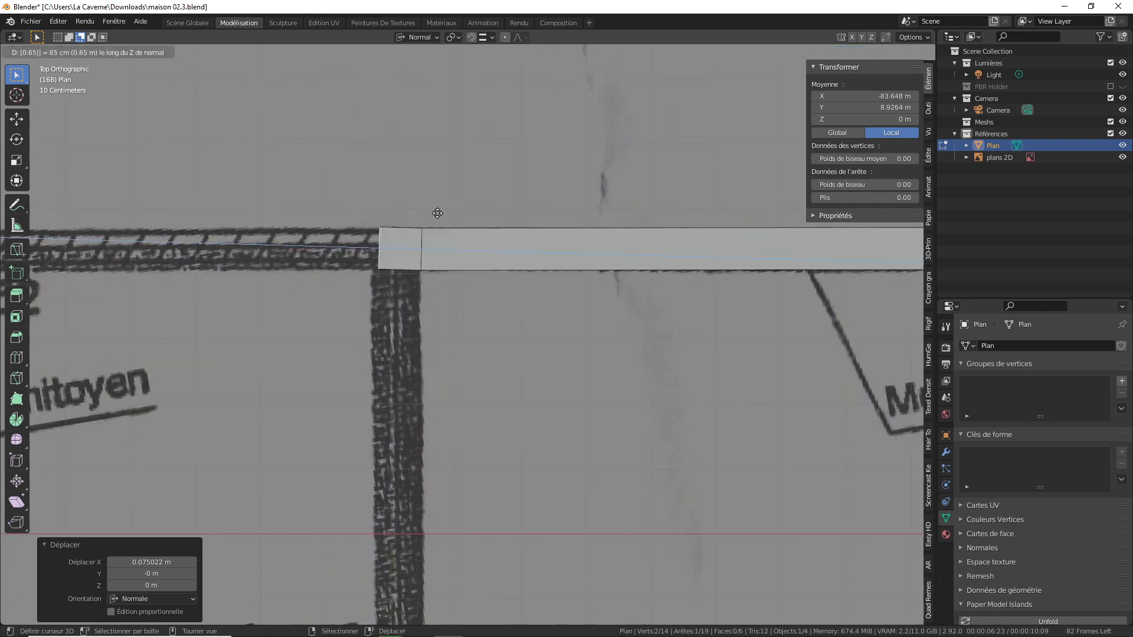
key(Return)
Extrude the junction piece's left edge about 12.13 m along its normal and move it about -0.32 m along Normal Y, onto the 9.52 wall section
scroll(519, 236, down, 3)
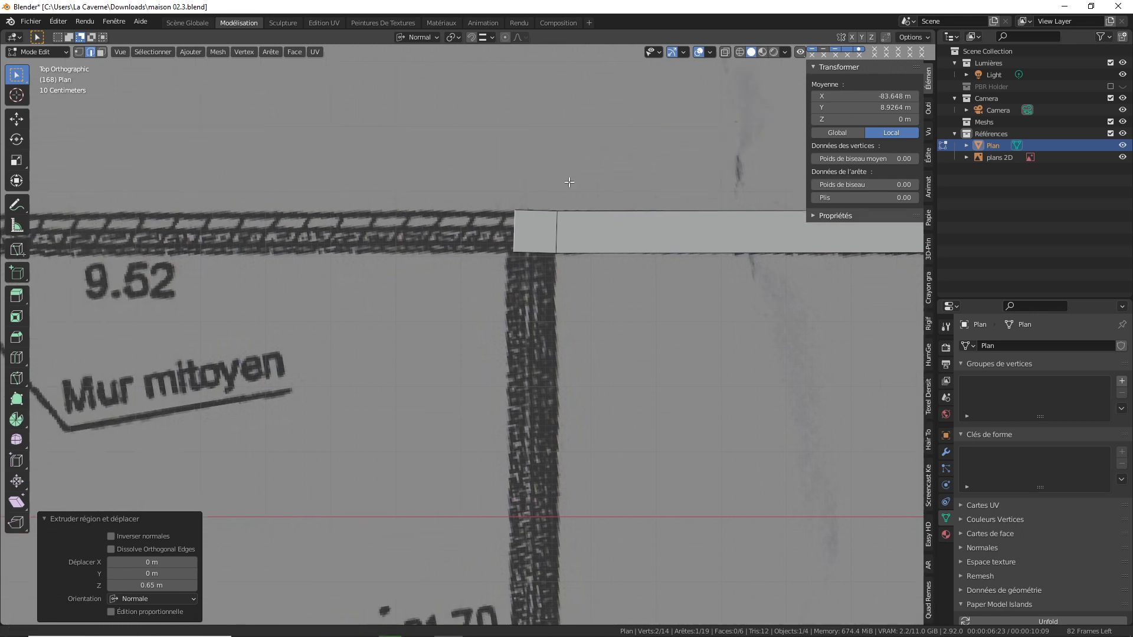
key(e)
key(x)
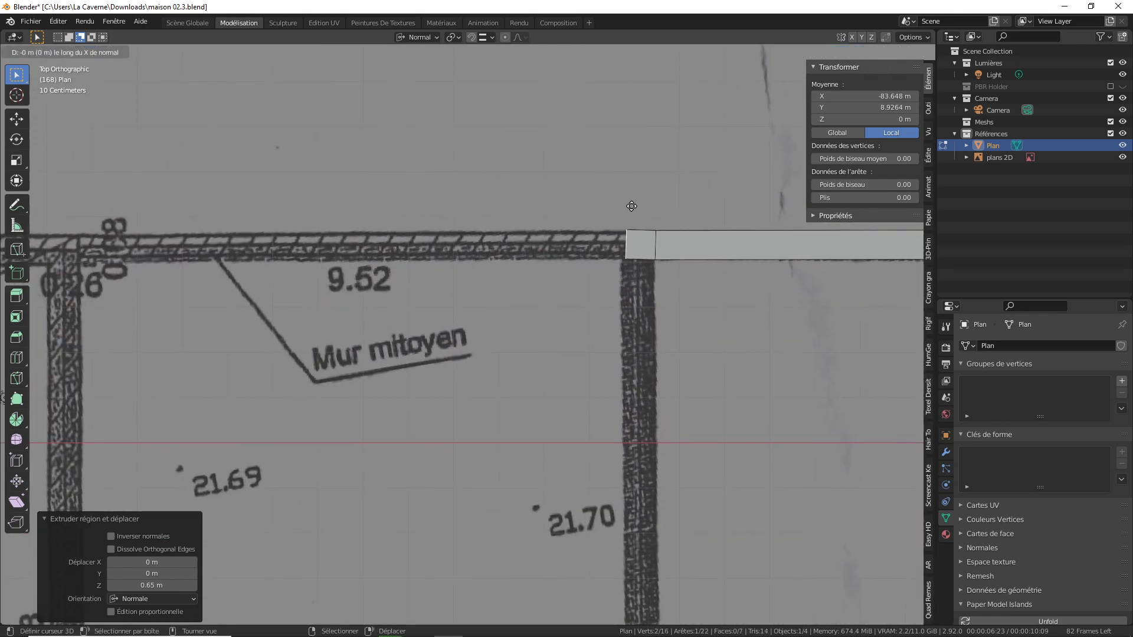
key(z)
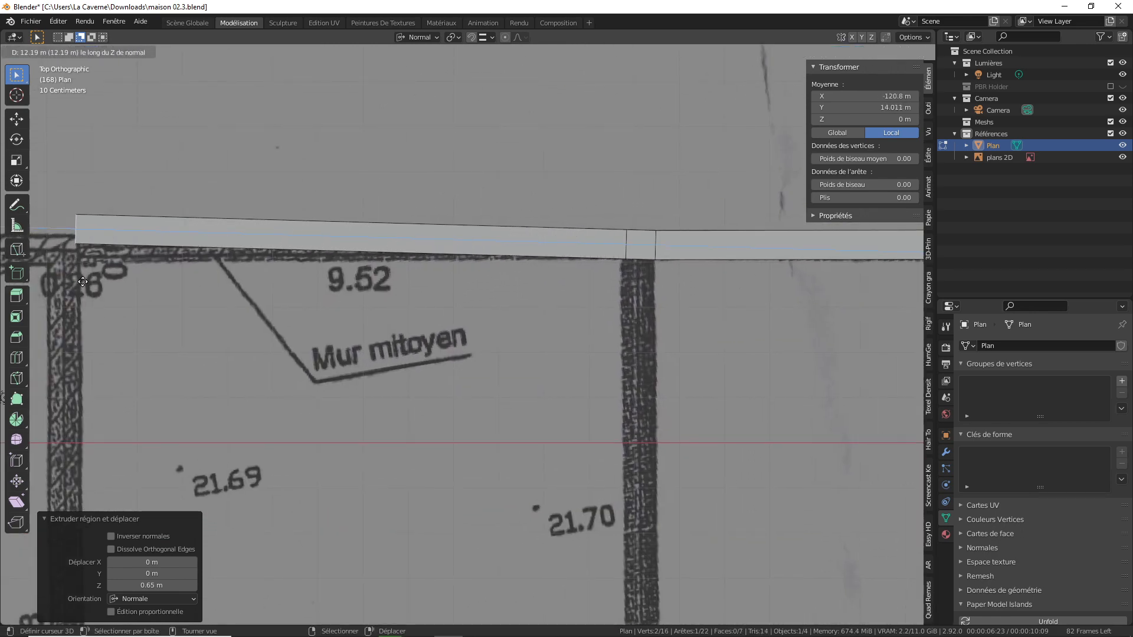
click(85, 283)
key(g)
key(y)
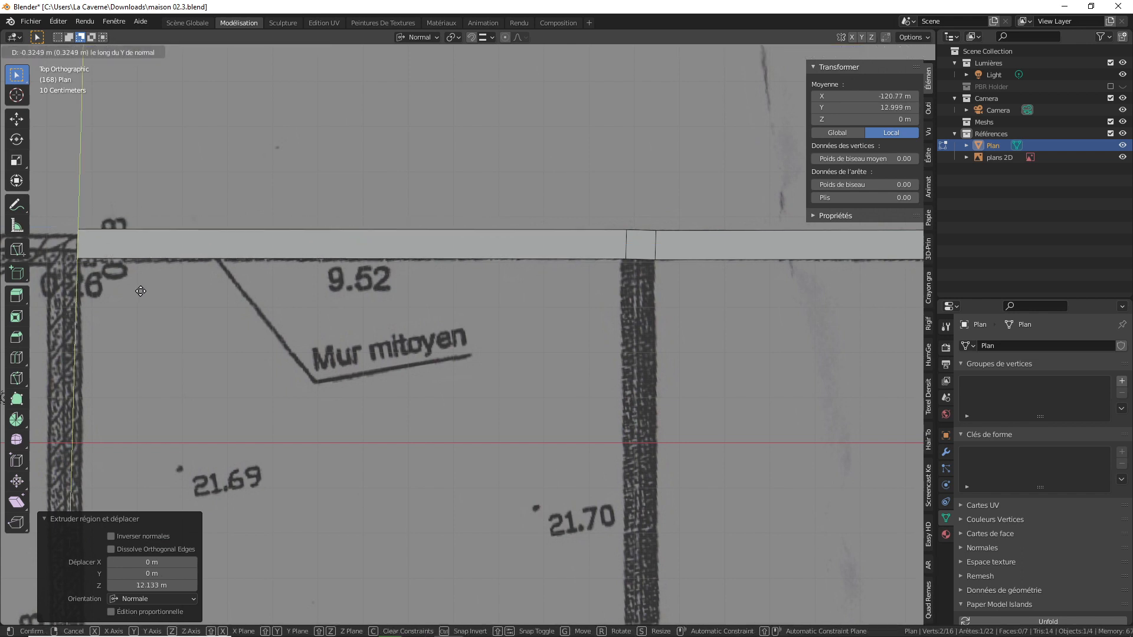
click(141, 295)
Extrude the strip's left end edge 0.65 m along its normal, over the next dividing wall beside the 9.52 section
shift+middle_drag(163, 235, 421, 226)
text(.65)
key(Return)
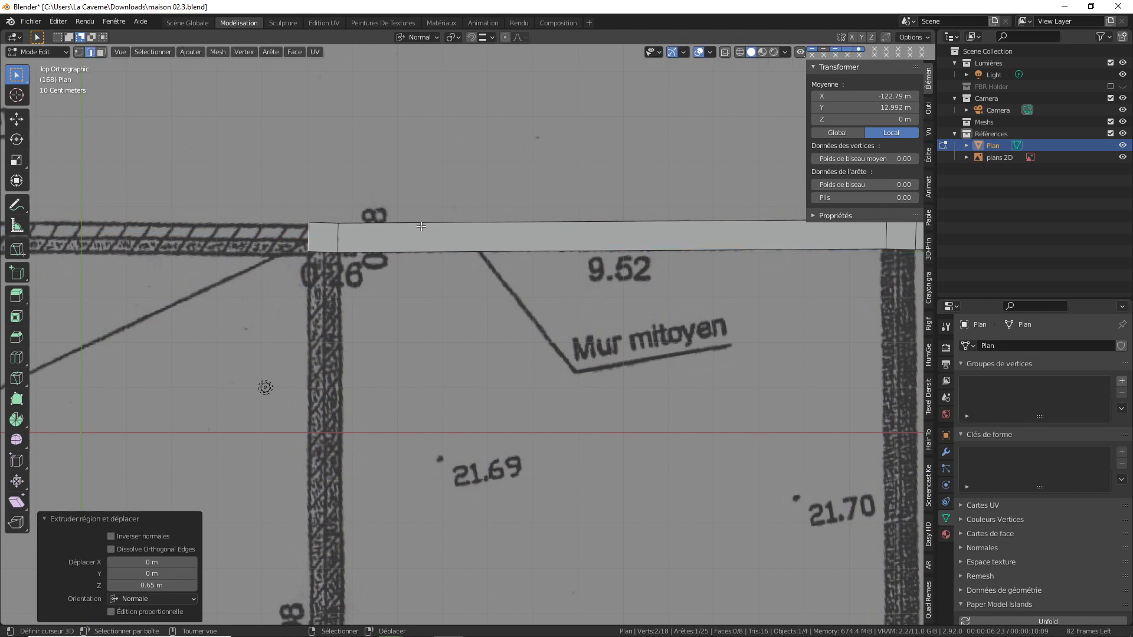
Extrude the second junction piece's left edge about 12.25 m along its normal, along the 26.29 wall section
shift+middle_drag(261, 234, 574, 235)
scroll(574, 235, down, 1)
key(g)
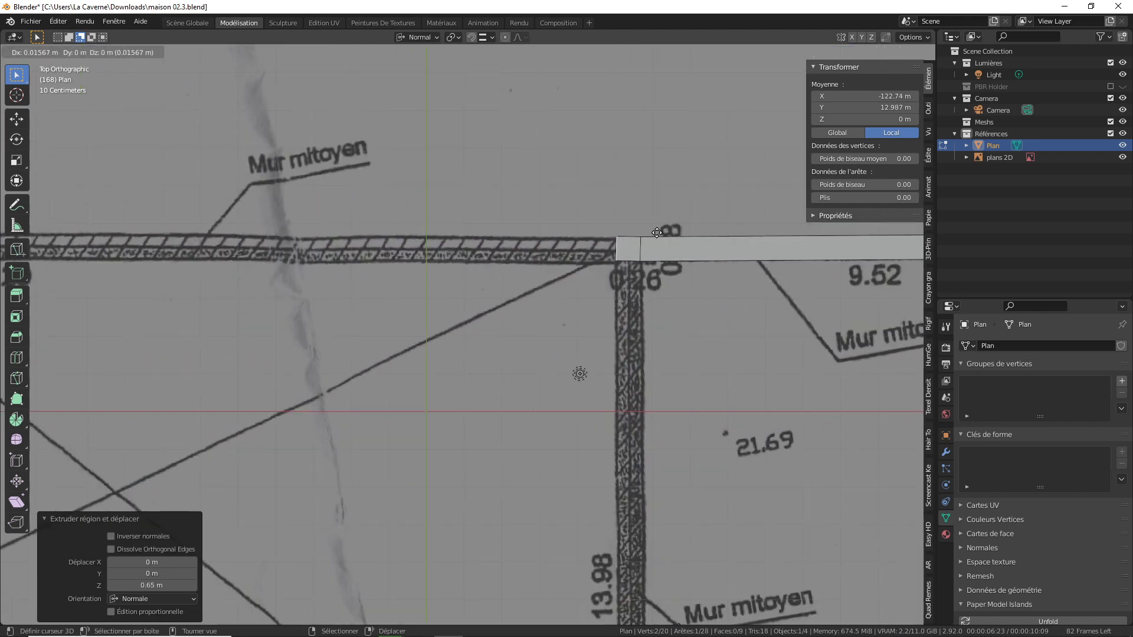
key(y)
key(y)
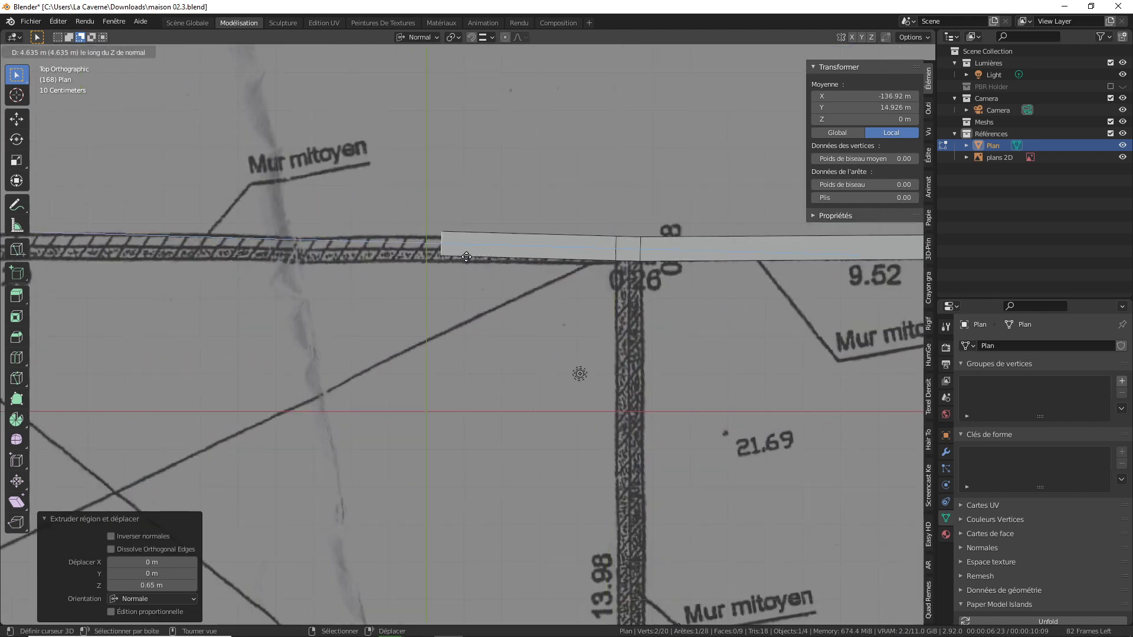
click(153, 237)
Move the new strip's end edge about -0.32 m along Normal Y onto the 26.29 wall section
shift+middle_drag(138, 266, 628, 227)
scroll(590, 225, down, 1)
scroll(472, 221, up, 1)
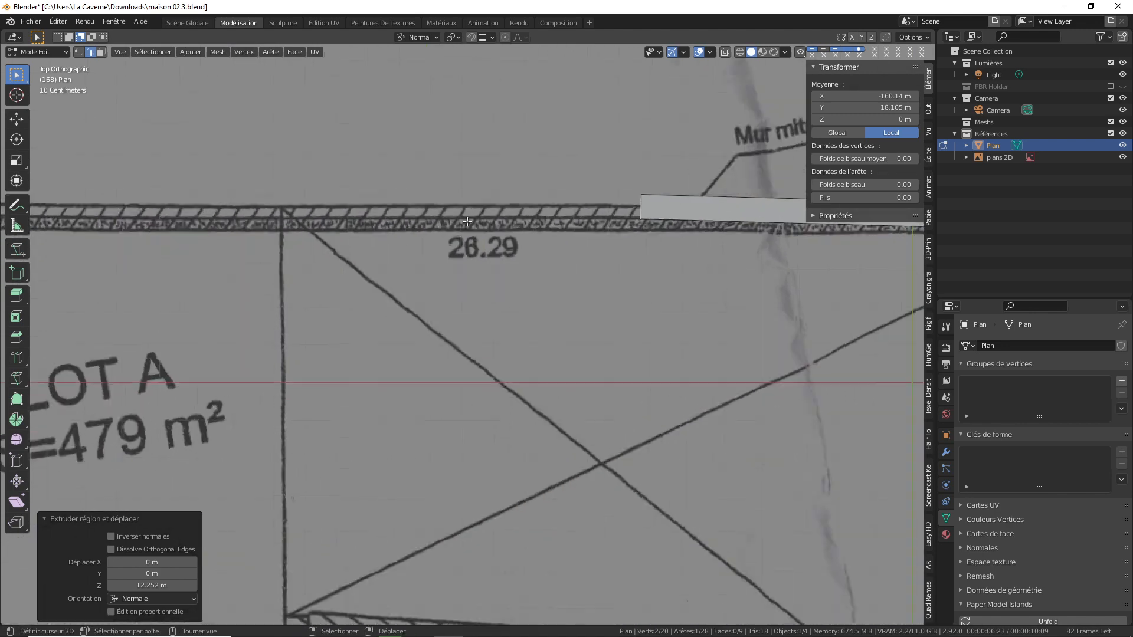
shift+middle_drag(466, 220, 637, 224)
scroll(534, 229, down, 3)
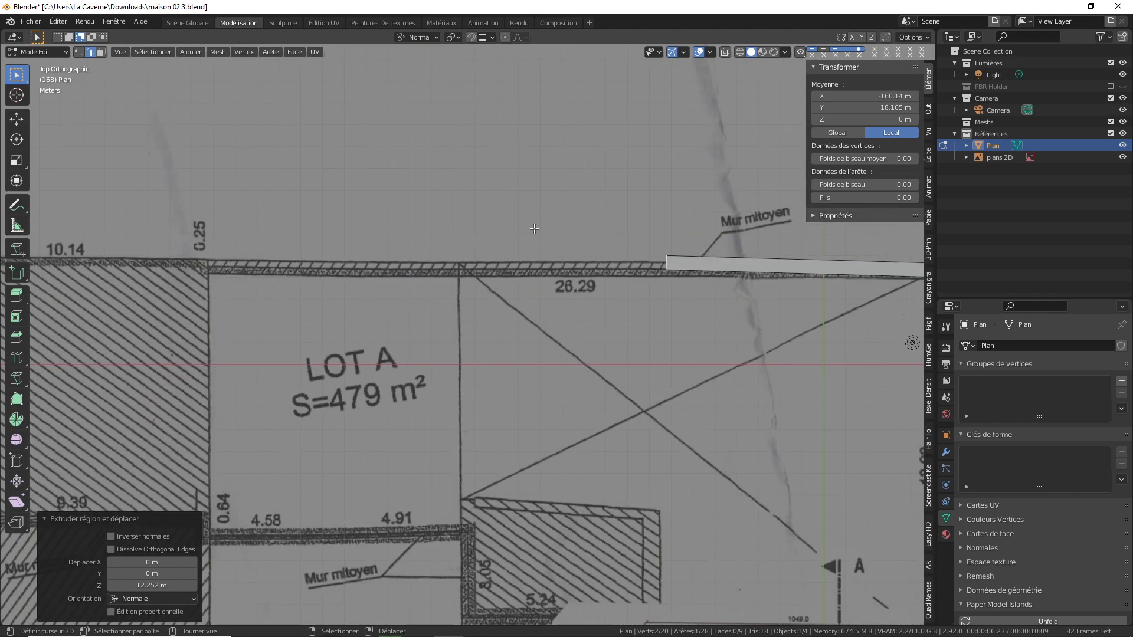
key(g)
key(y)
key(y)
click(501, 271)
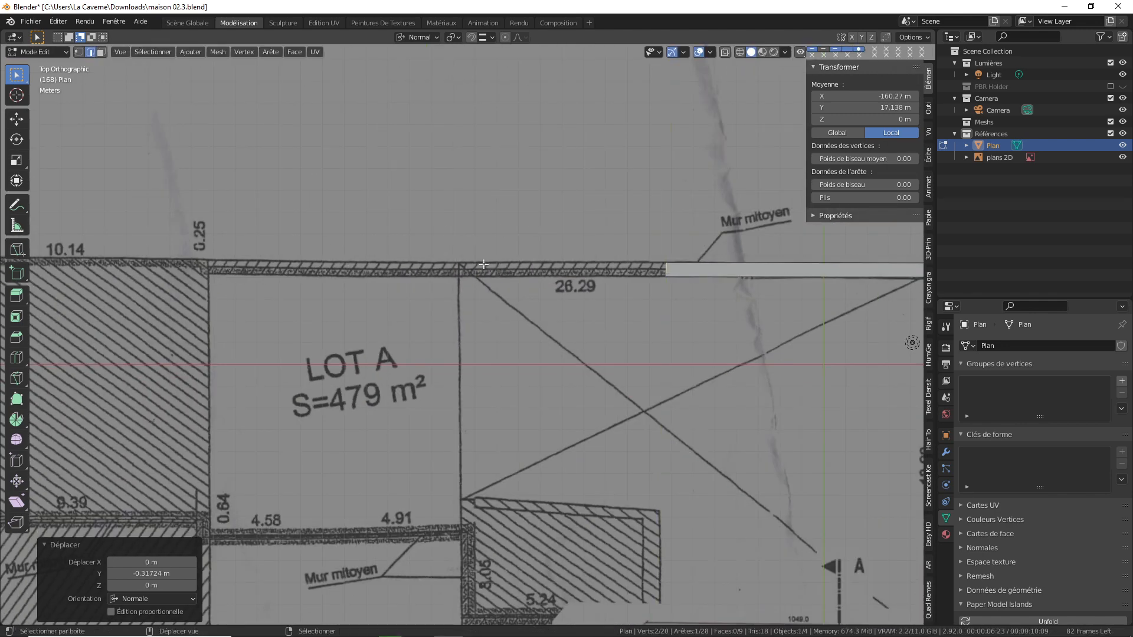
Move the 26.29 wall strip's end edge about -20.99 m along Normal X, to Lot A's hatched building
shift+middle_drag(466, 268, 542, 269)
key(g)
key(x)
key(x)
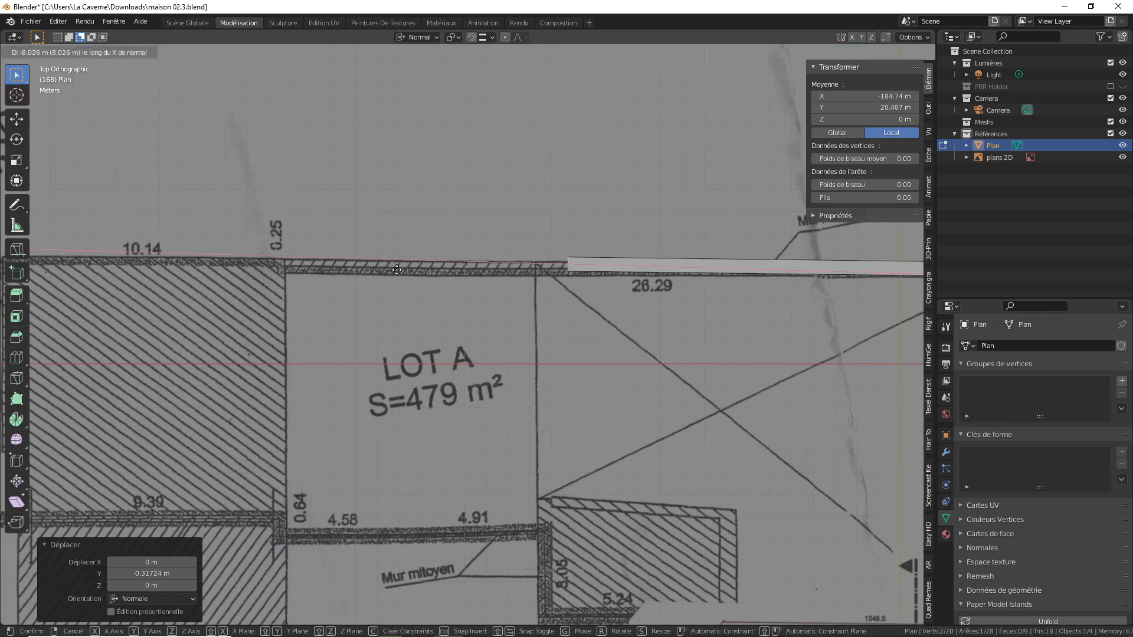
click(106, 301)
Shift the strip's end edge at Lot A about -0.43 m along Normal Y onto the wall line
key(g)
key(y)
key(y)
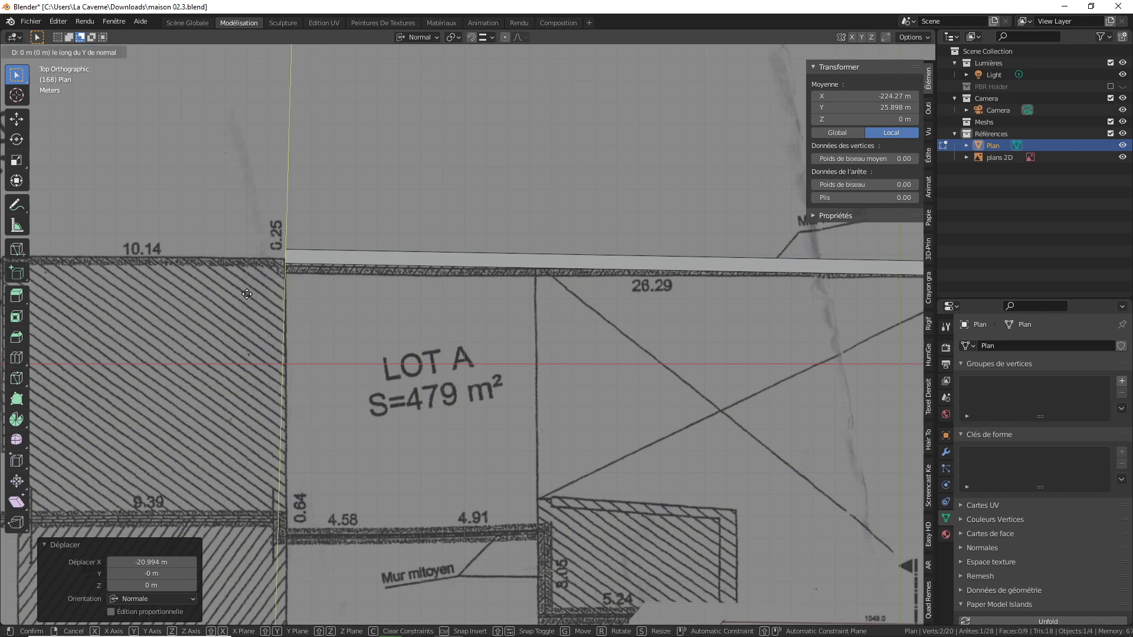
click(247, 304)
Extrude the lower edges of both junction pieces about 14.46 m along the two dividing walls beside the 9.52 section
shift+middle_drag(528, 326, 400, 260)
scroll(401, 245, down, 2)
shift+middle_drag(500, 264, 435, 241)
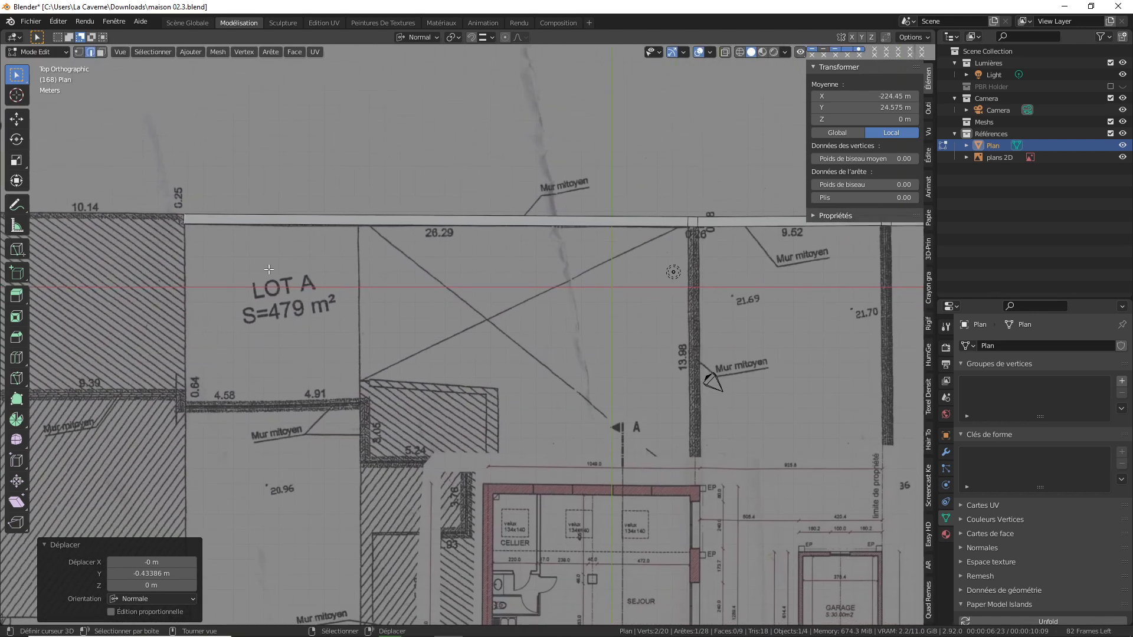
shift+middle_drag(720, 233, 536, 217)
scroll(525, 222, up, 1)
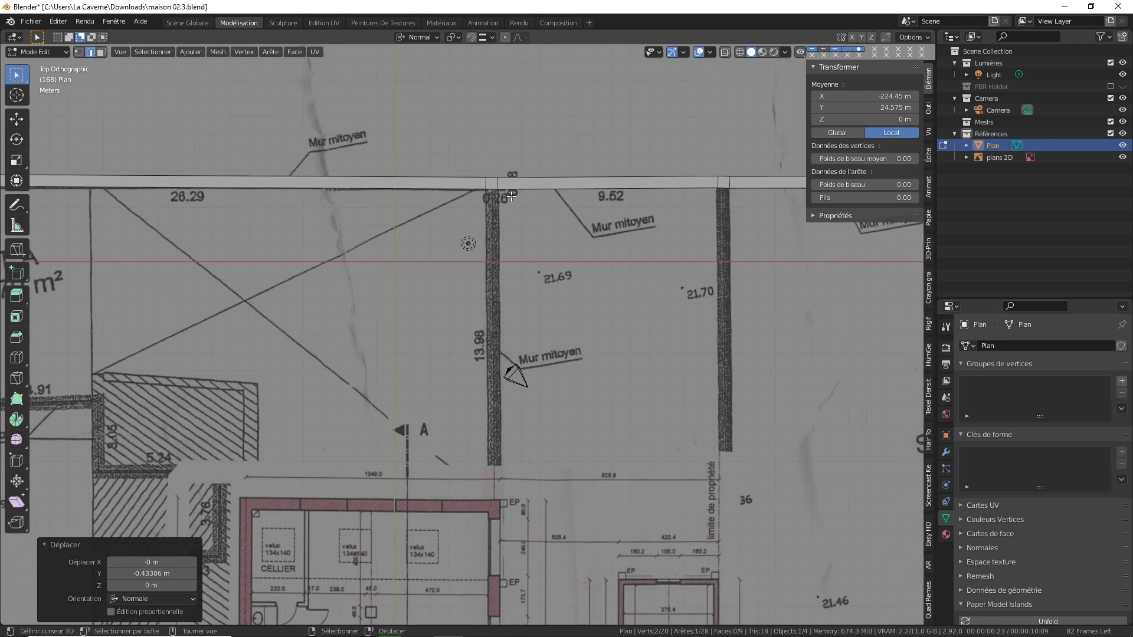
right_click(496, 190)
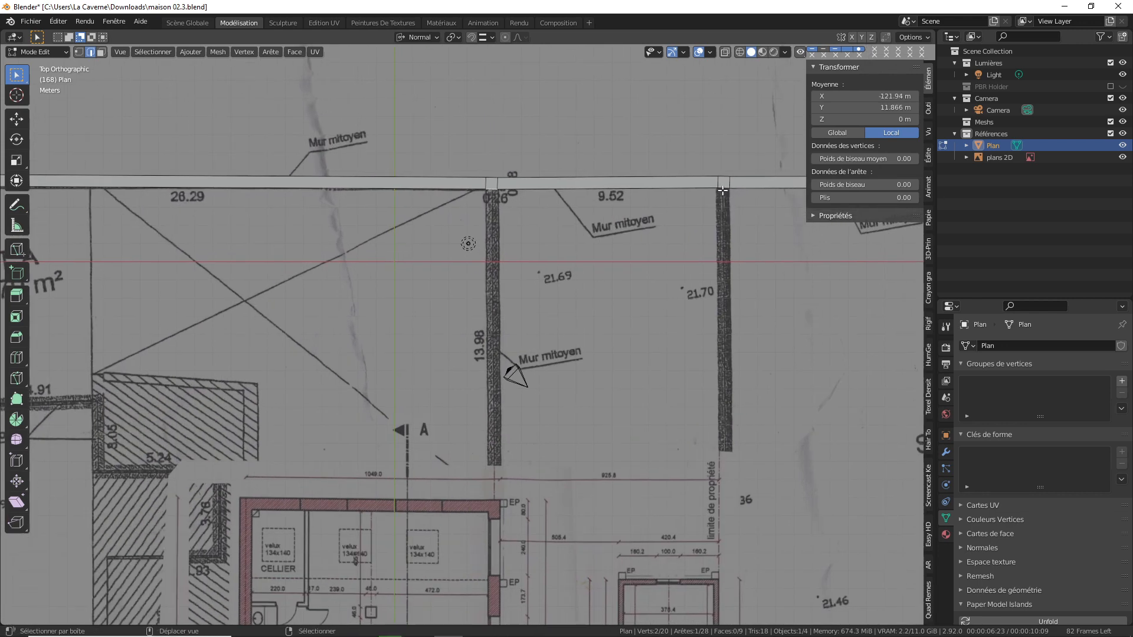
shift+middle_drag(762, 205, 713, 207)
key(g)
key(z)
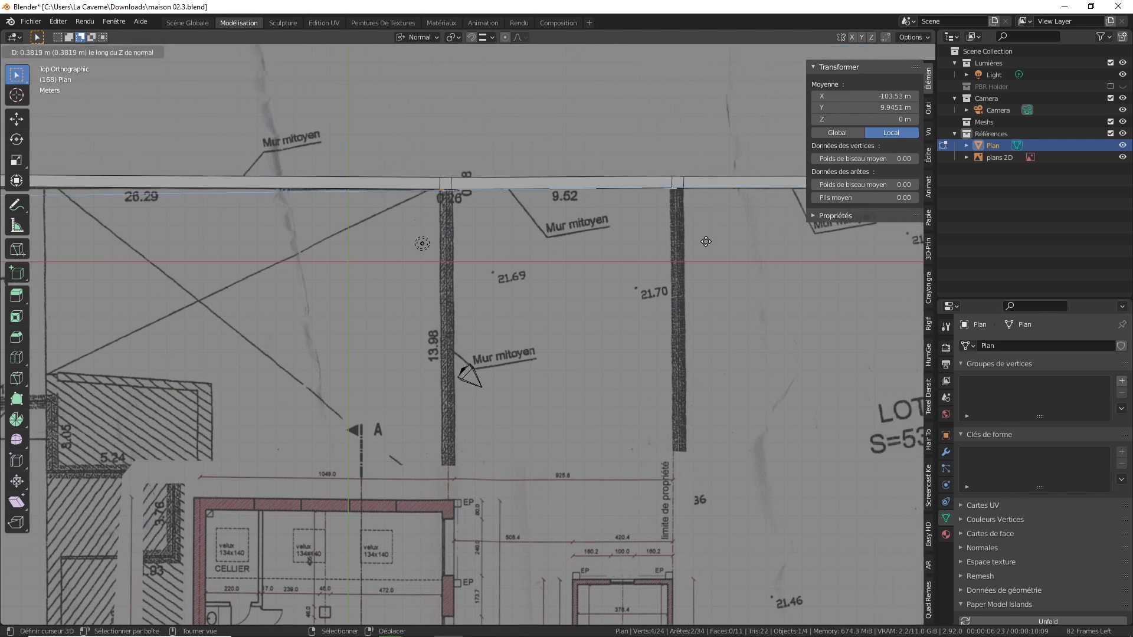
key(x)
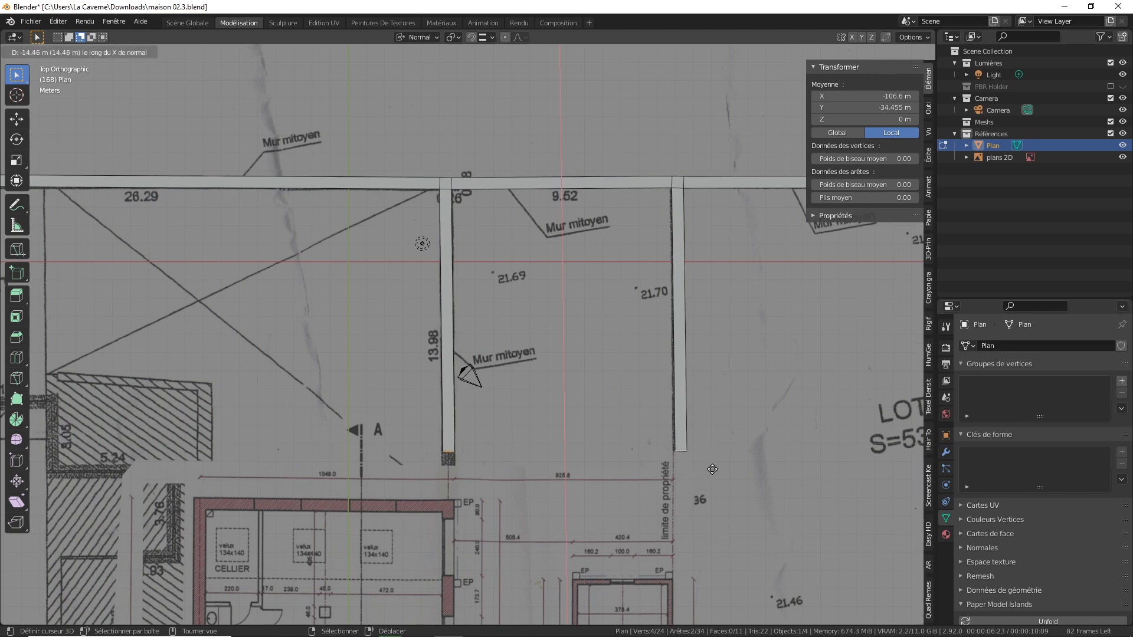
click(713, 469)
Move the lower end edge of the 13.98 dividing wall about -0.75 m along Normal X to the wall's end
click(450, 452)
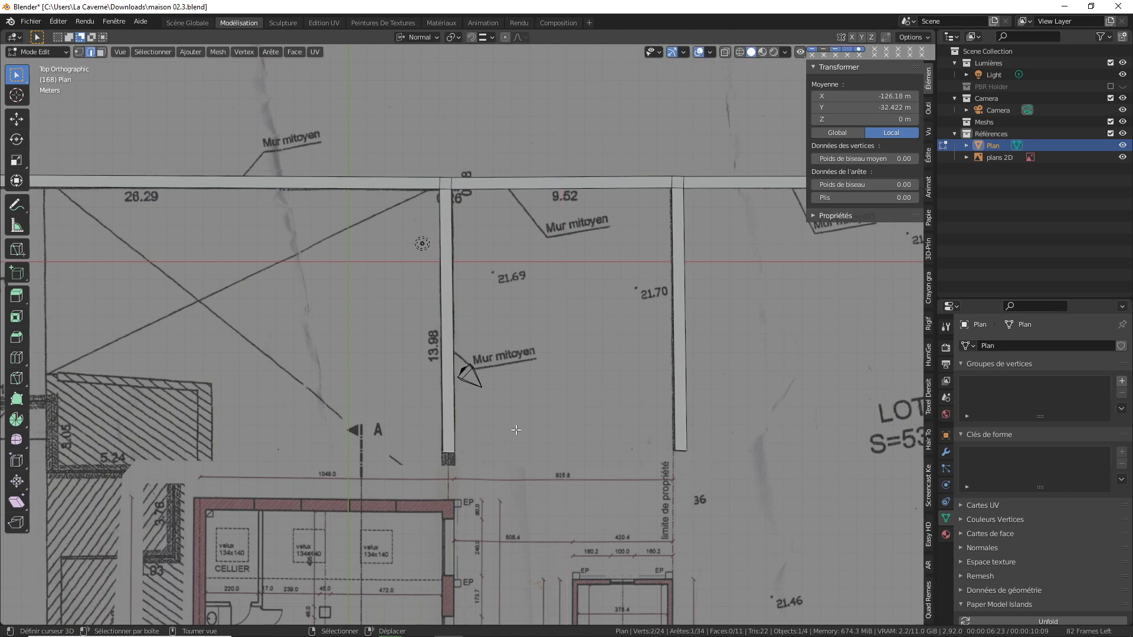
key(g)
key(x)
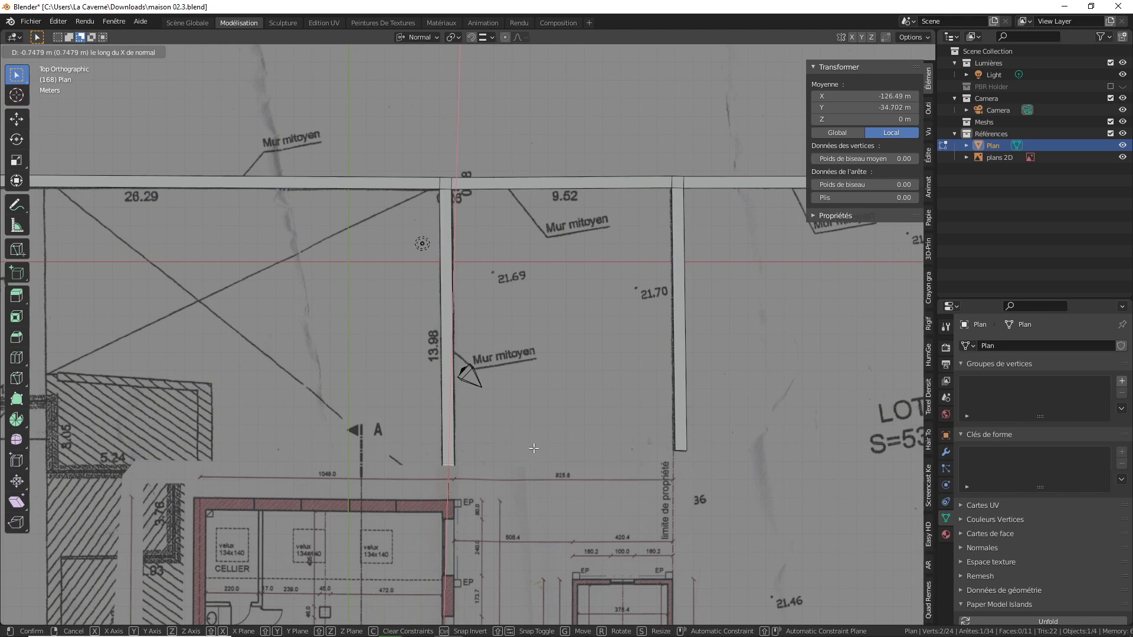
click(534, 448)
Leave mesh editing and delete the traced wall plane and the 2D plan reference image
shift+middle_drag(594, 434, 539, 340)
scroll(495, 281, down, 3)
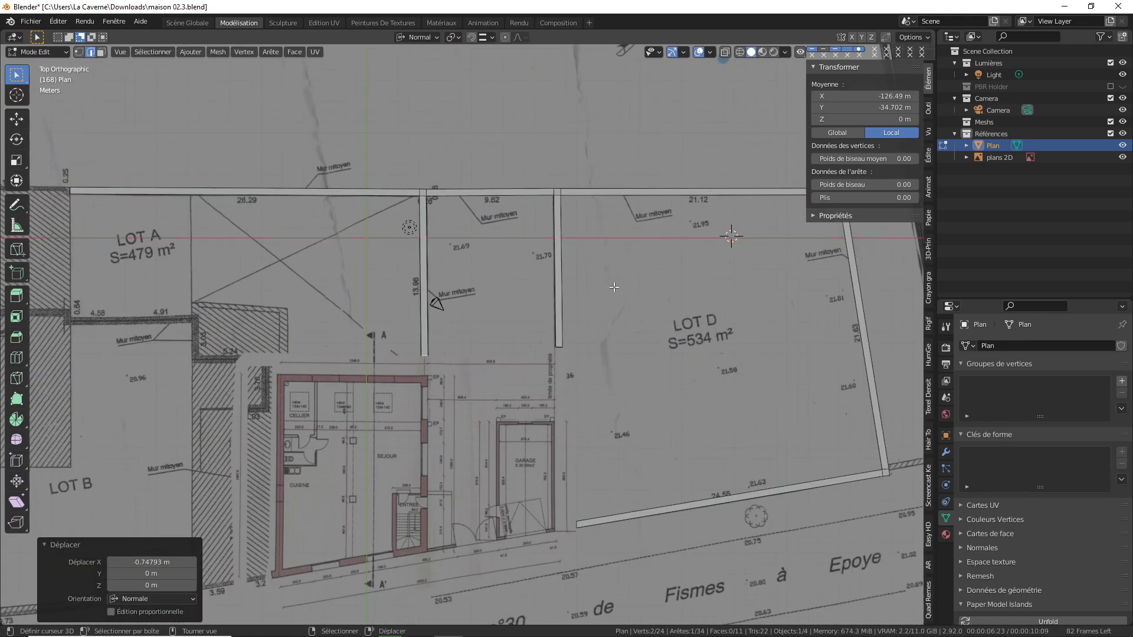
mouse_move(614, 287)
middle_down()
mouse_move(601, 306)
mouse_move(618, 270)
middle_up()
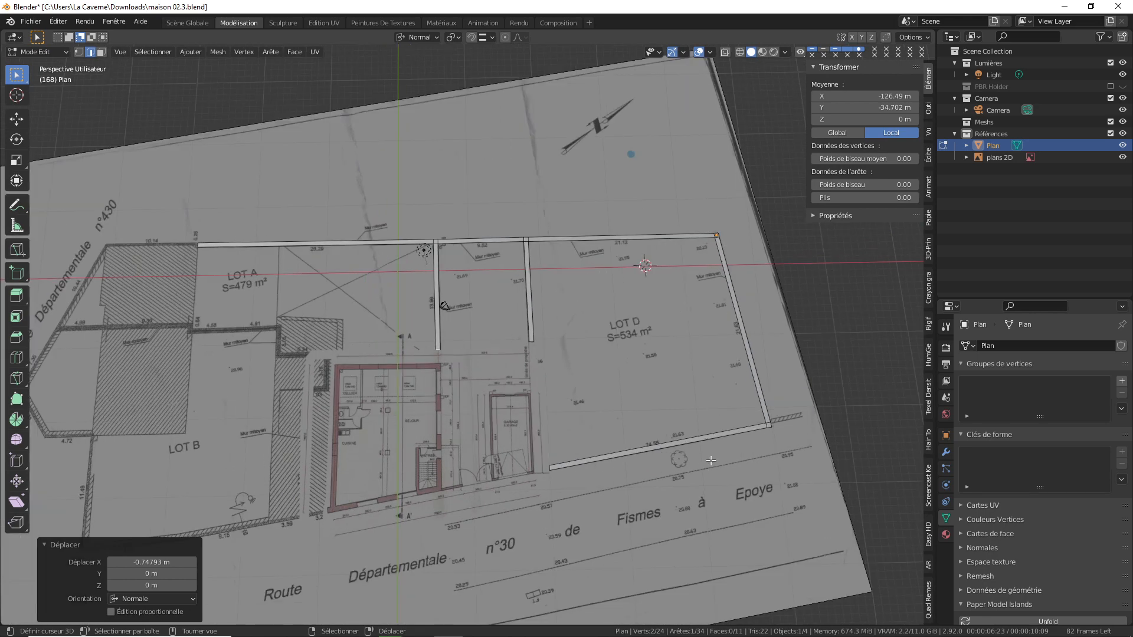
middle_drag(630, 280, 650, 301)
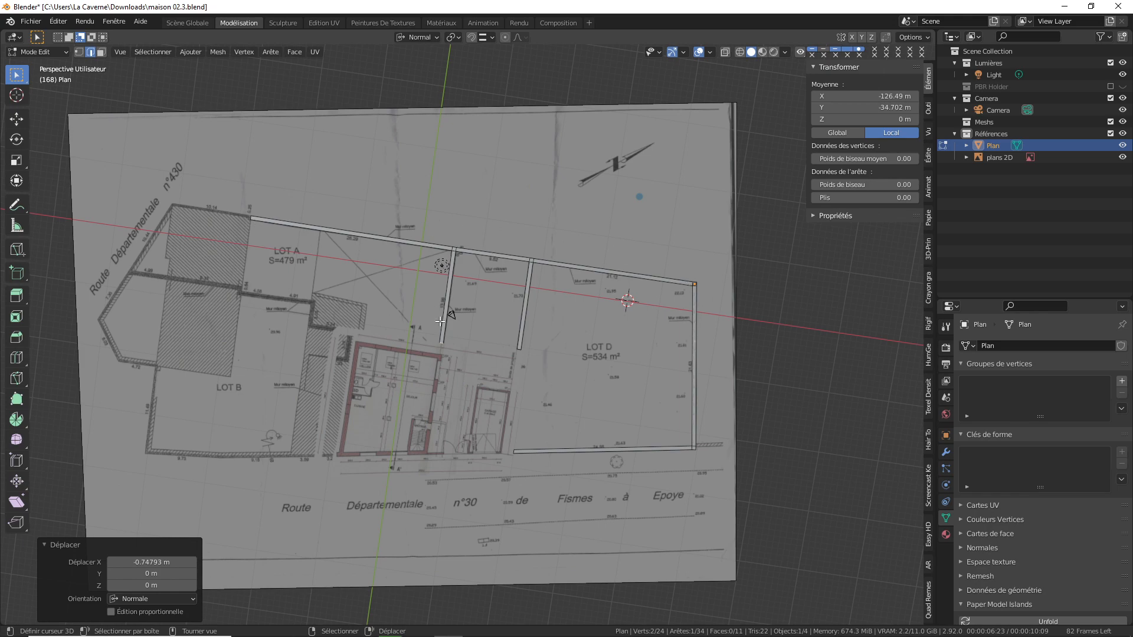
middle_drag(605, 379, 596, 303)
key(Tab)
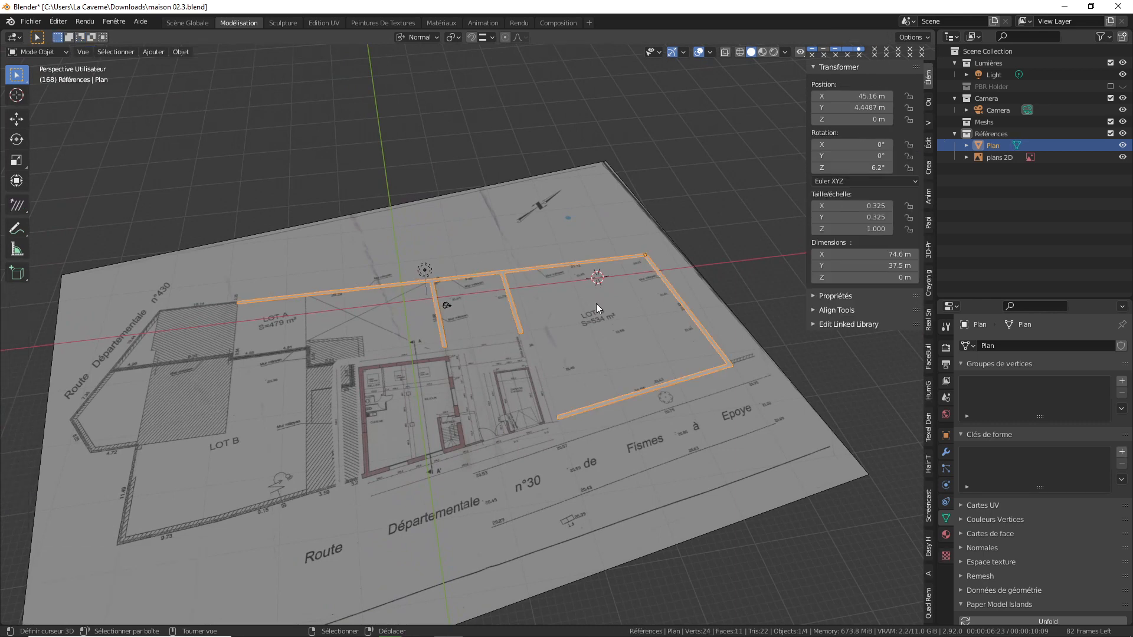
key(x)
click(593, 304)
click(558, 284)
key(x)
click(557, 282)
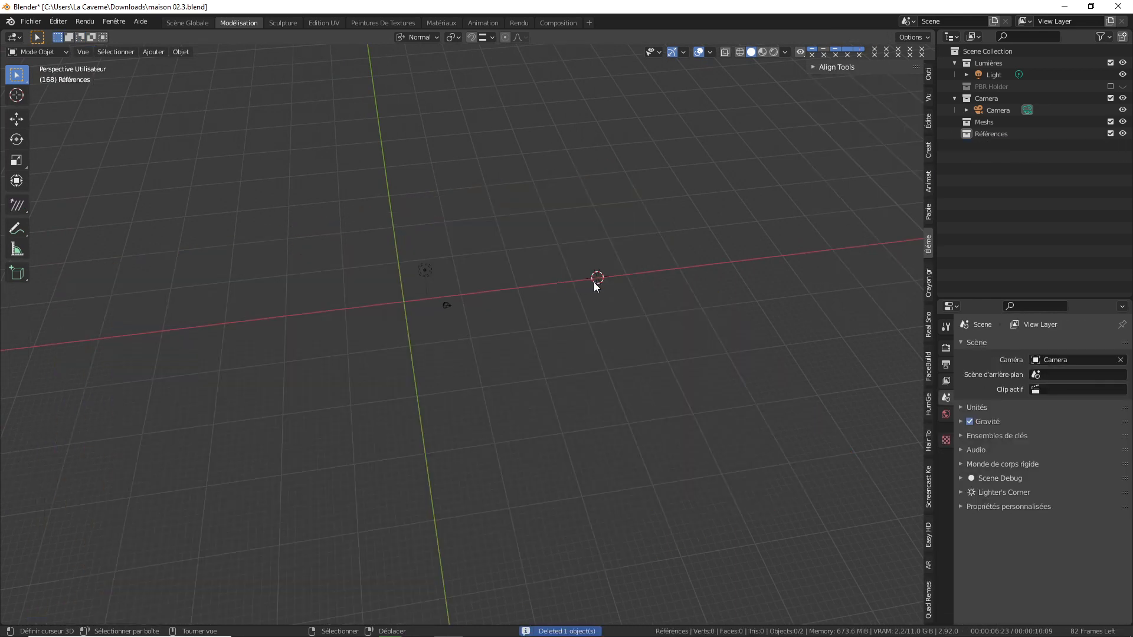
Delete the remaining light and camera from the scene
key(a)
key(x)
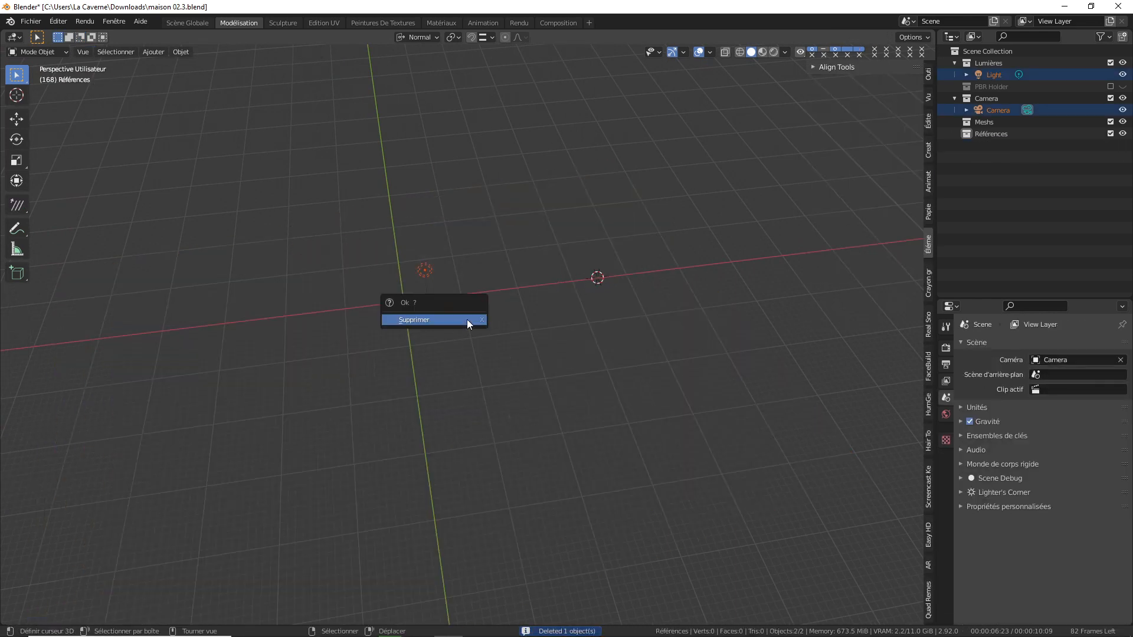
click(466, 320)
Add a plane mesh to the empty scene
middle_drag(547, 306, 534, 337)
key(shift+a)
mouse_move(533, 334)
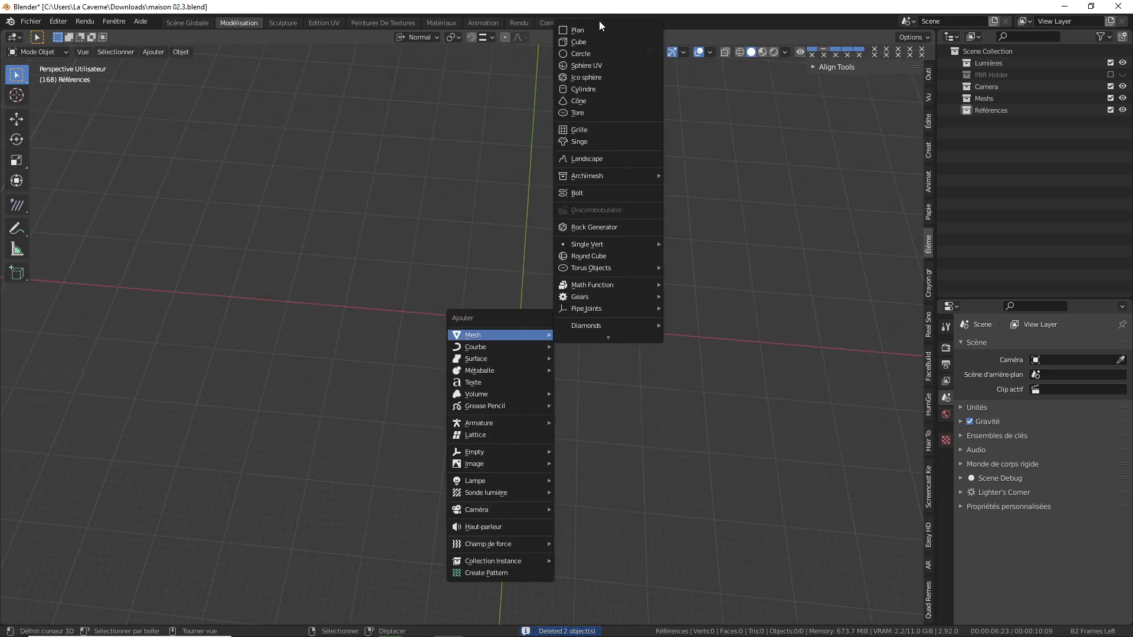
click(597, 24)
Set the plane's X and Y dimensions to 0.35 m each, working in top view
key(KP_1)
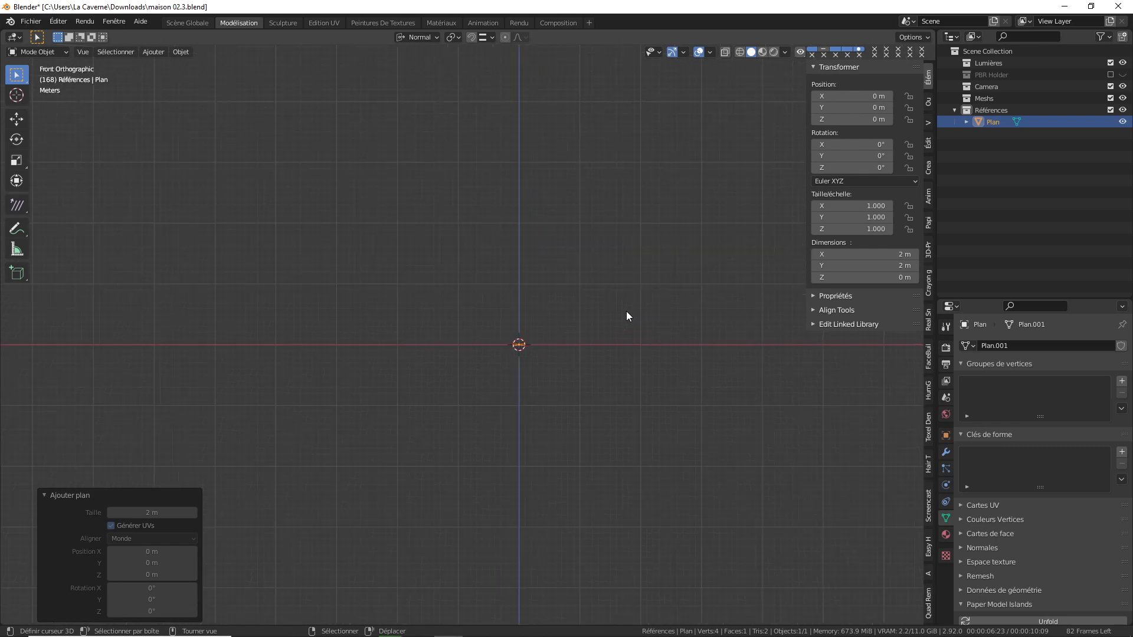
middle_drag(614, 353, 607, 410)
key(KP_7)
shift+middle_drag(632, 223, 526, 305)
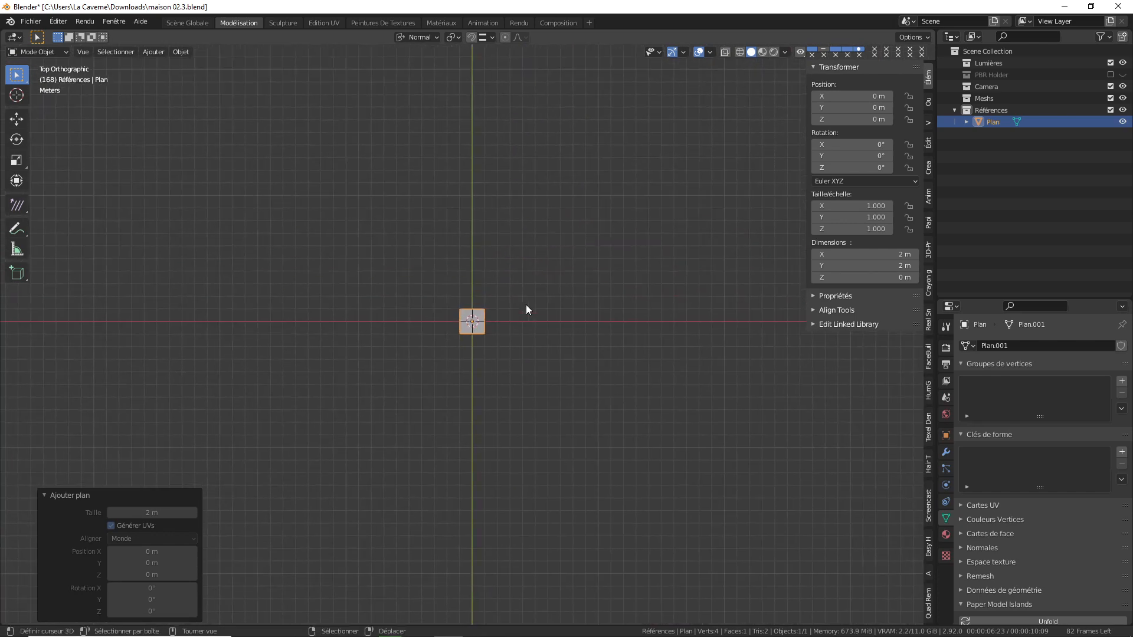
click(885, 254)
text(0)
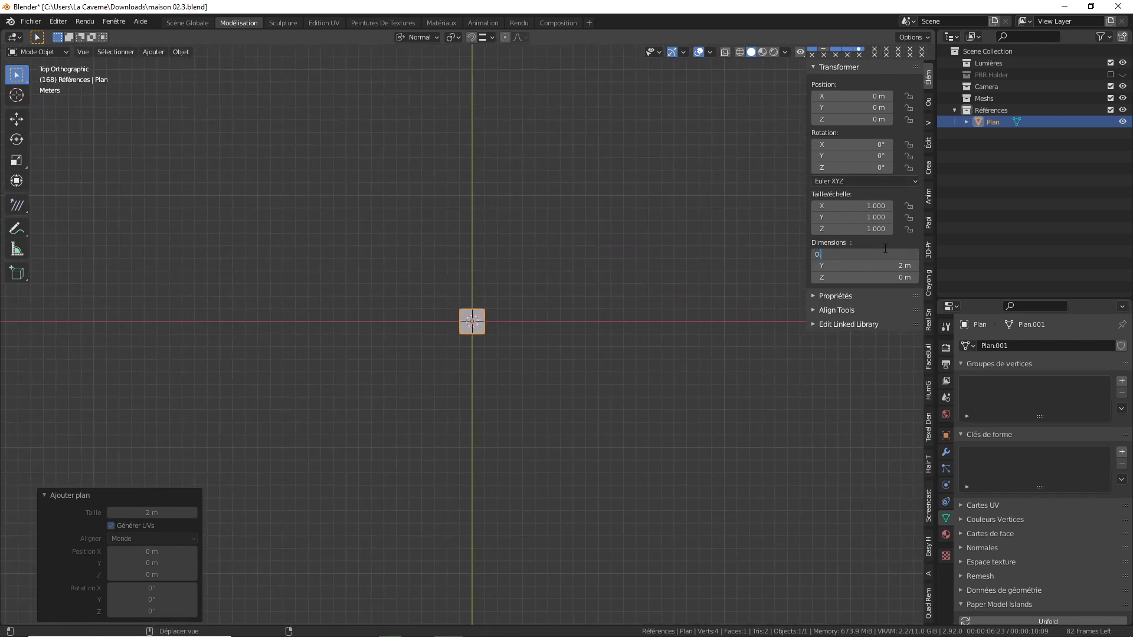
text(.35)
key(Return)
click(905, 266)
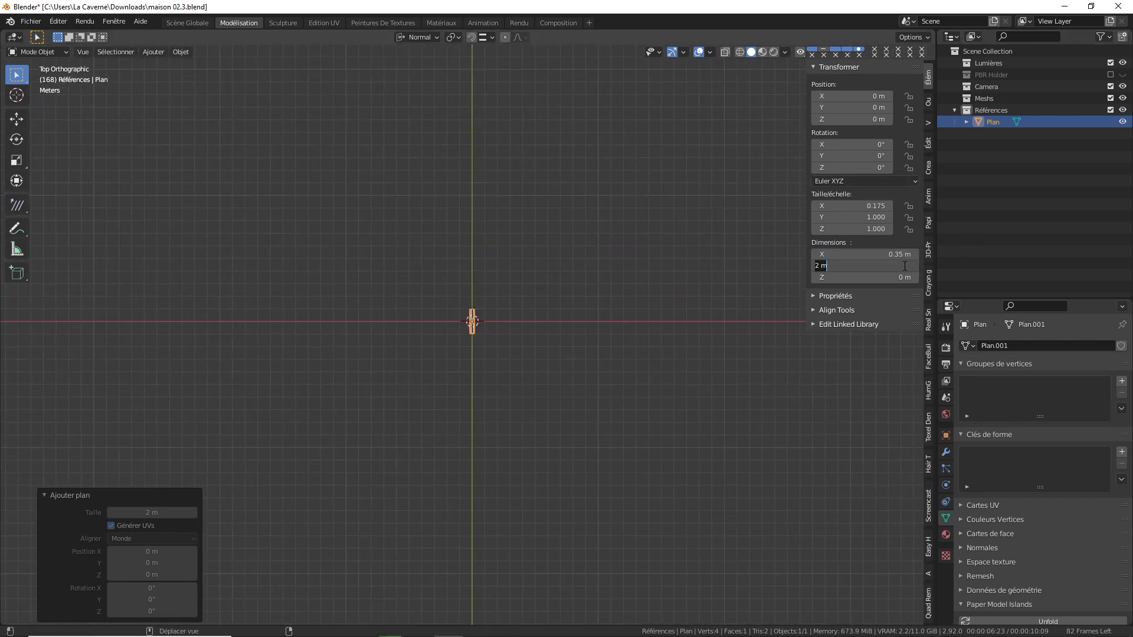
text(0.35)
key(Return)
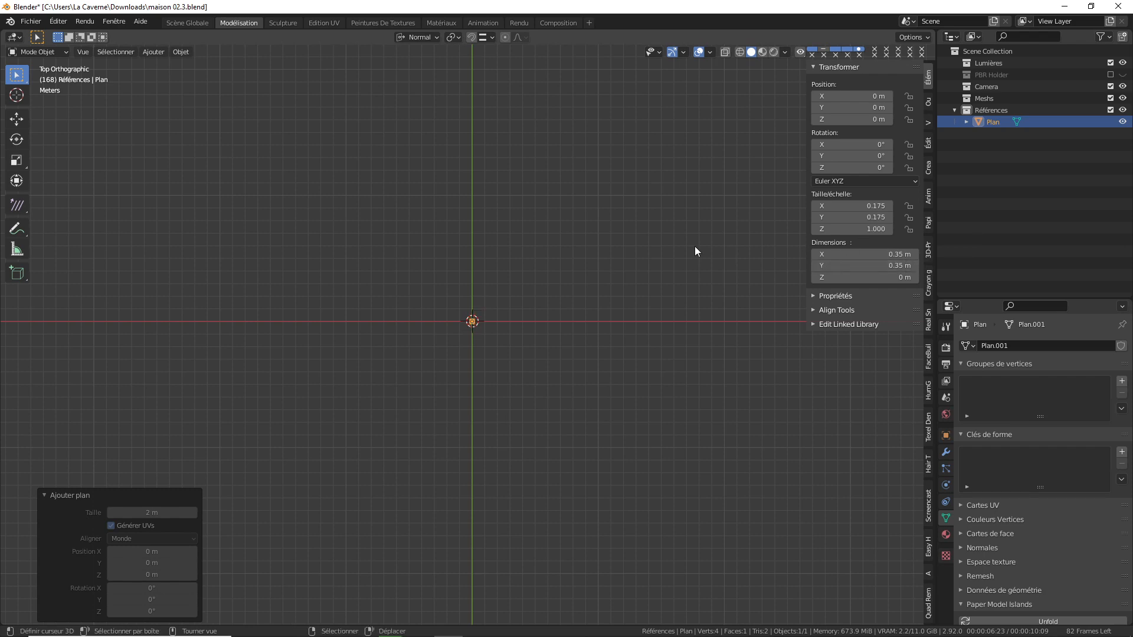
Apply the plane's scale and set its origin to its geometry
key(q)
click(663, 261)
key(q)
click(642, 282)
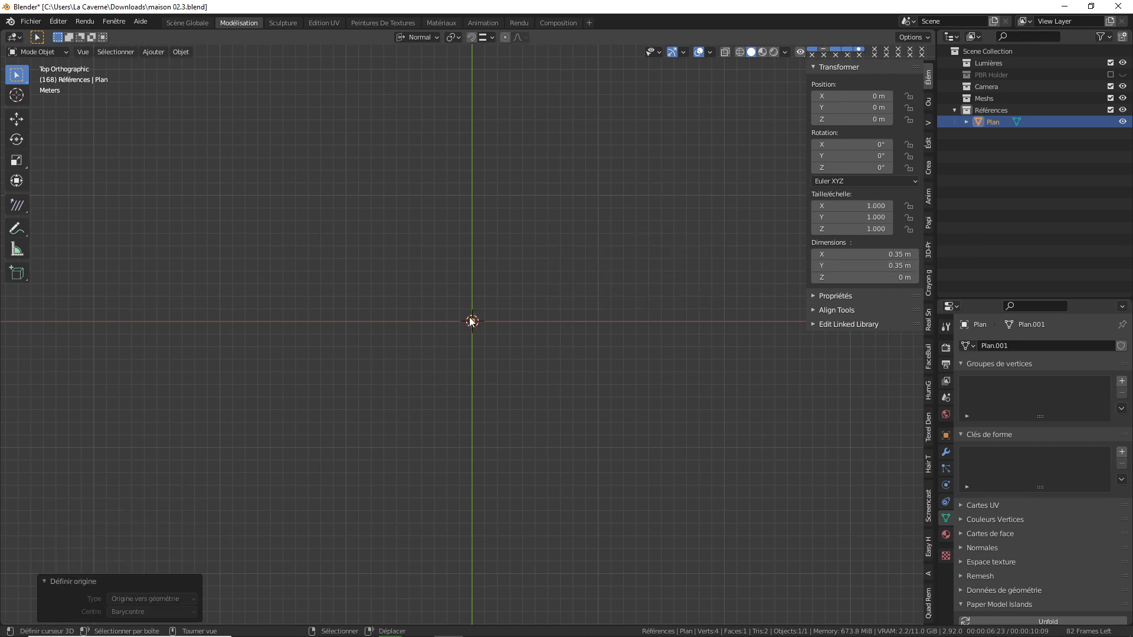
Edit the plane's mesh and extrude its upper edge 15 m along Normal Z
scroll(557, 307, up, 8)
shift+middle_drag(653, 129, 534, 352)
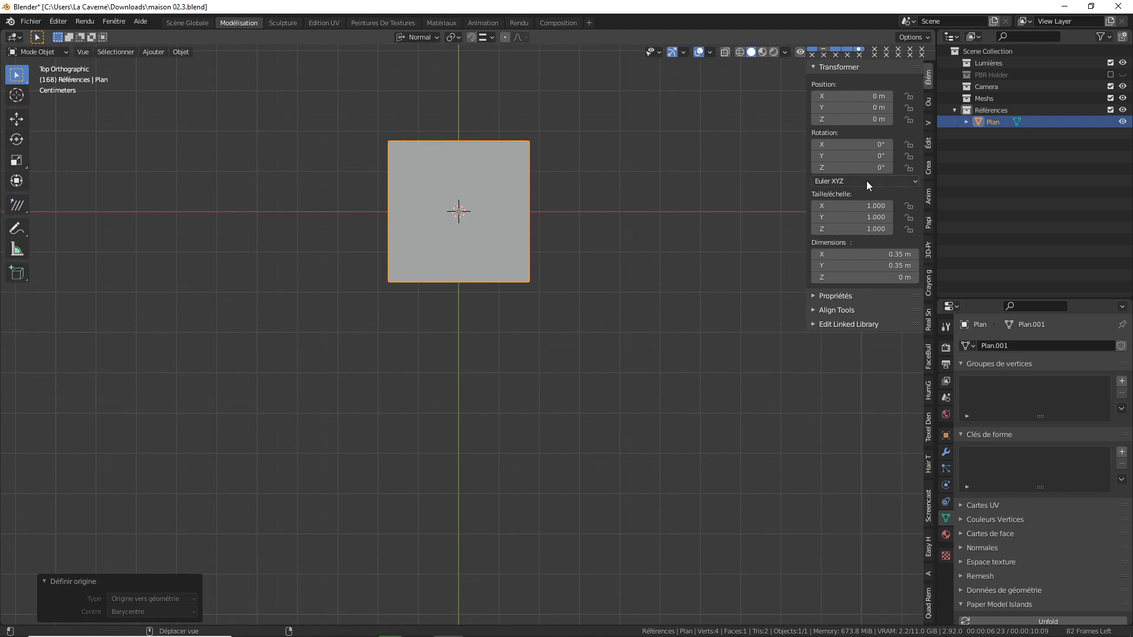
scroll(554, 202, down, 4)
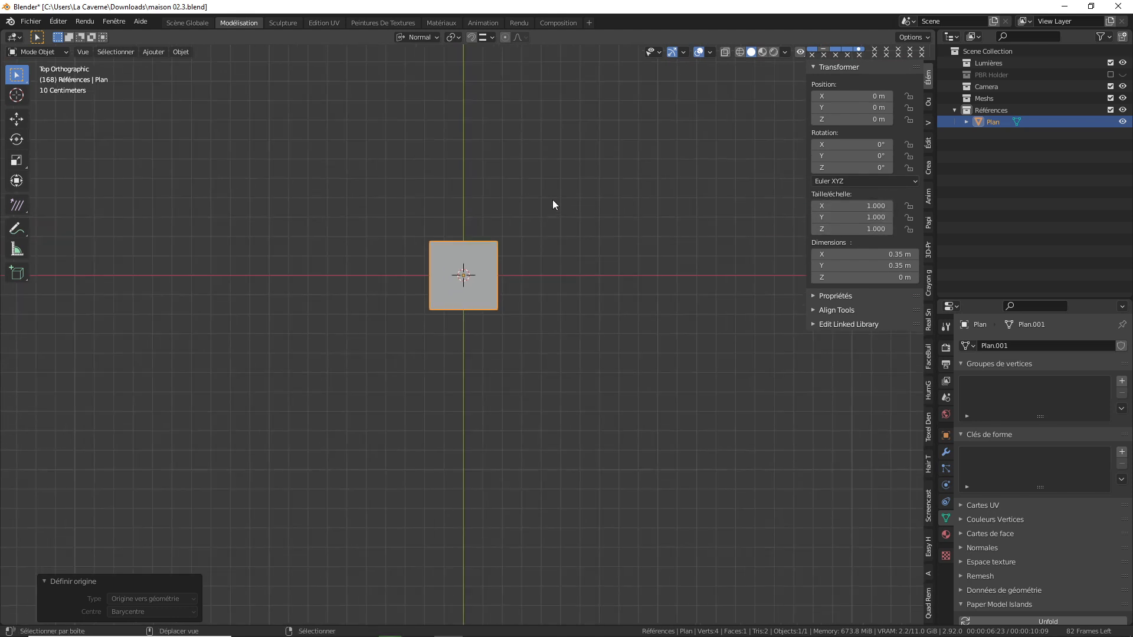
shift+middle_drag(554, 202, 556, 245)
key(Tab)
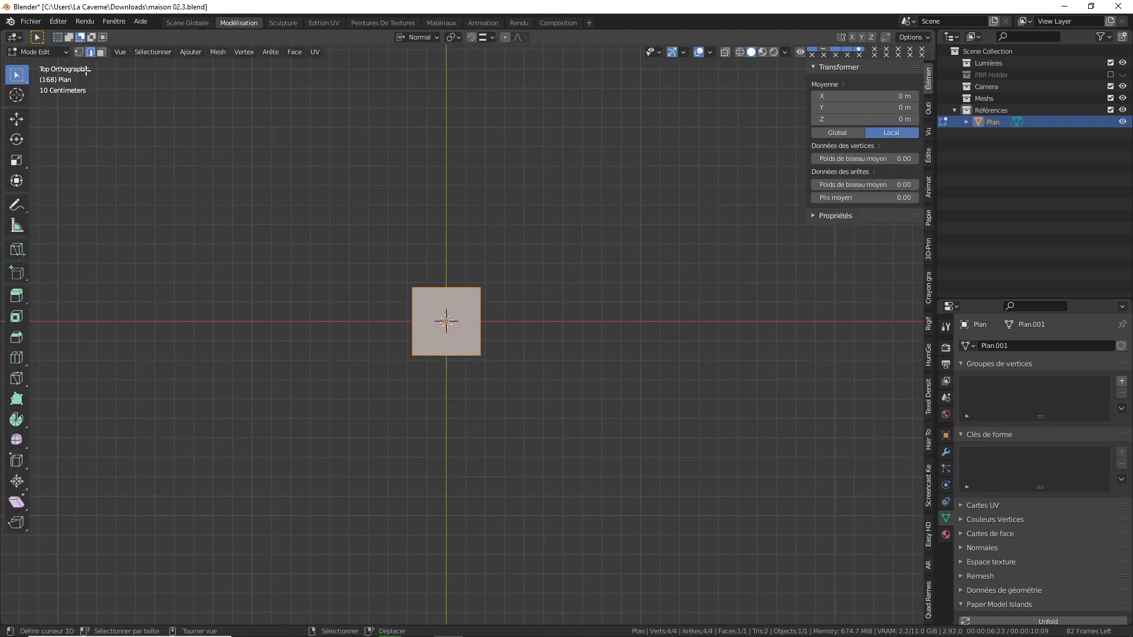
right_click(434, 282)
scroll(498, 245, down, 4)
shift+middle_drag(512, 234, 469, 337)
scroll(443, 250, down, 1)
scroll(443, 250, down, 2)
key(e)
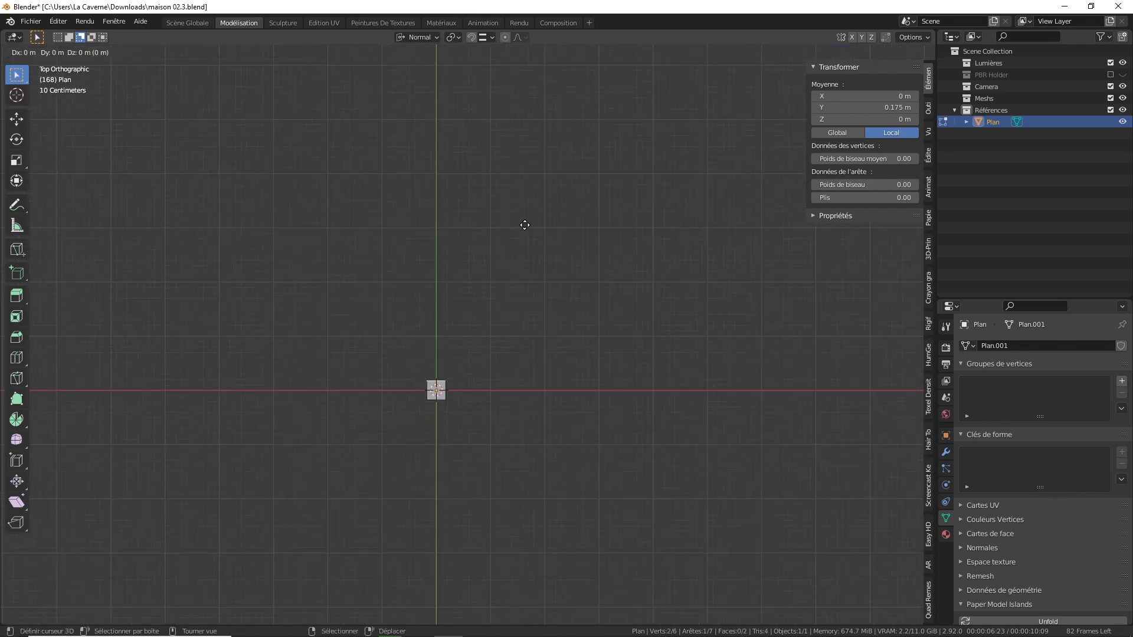
text(z)
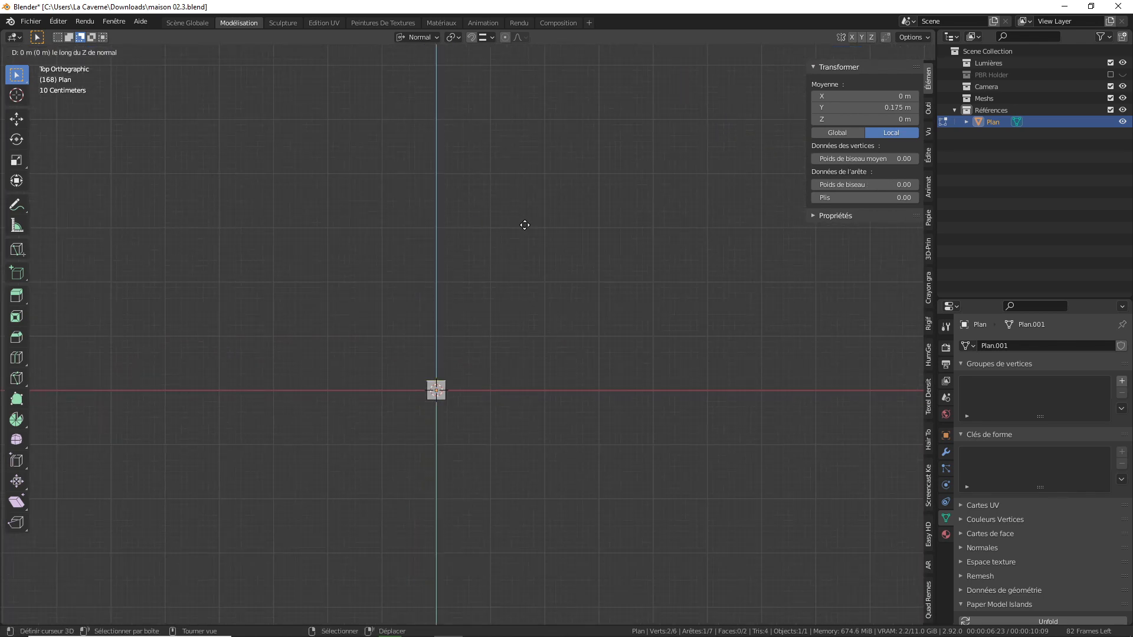
text(15)
key(Return)
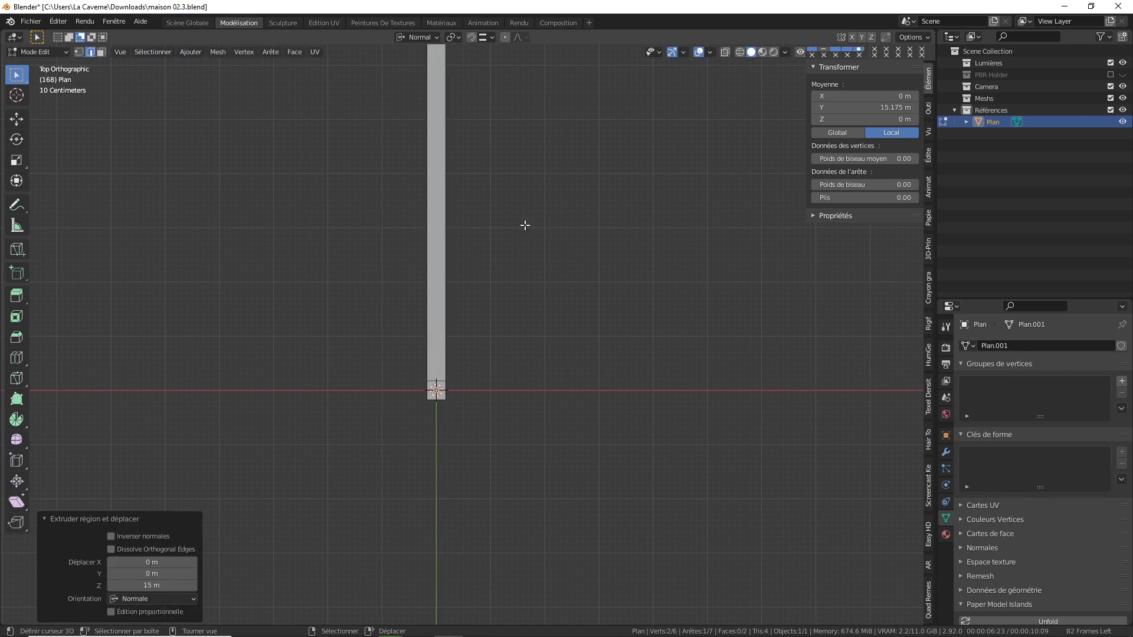
Extrude the strip's upper end edge 0.35 m along Normal Z to form a corner square
scroll(506, 132, down, 3)
shift+middle_drag(505, 131, 488, 386)
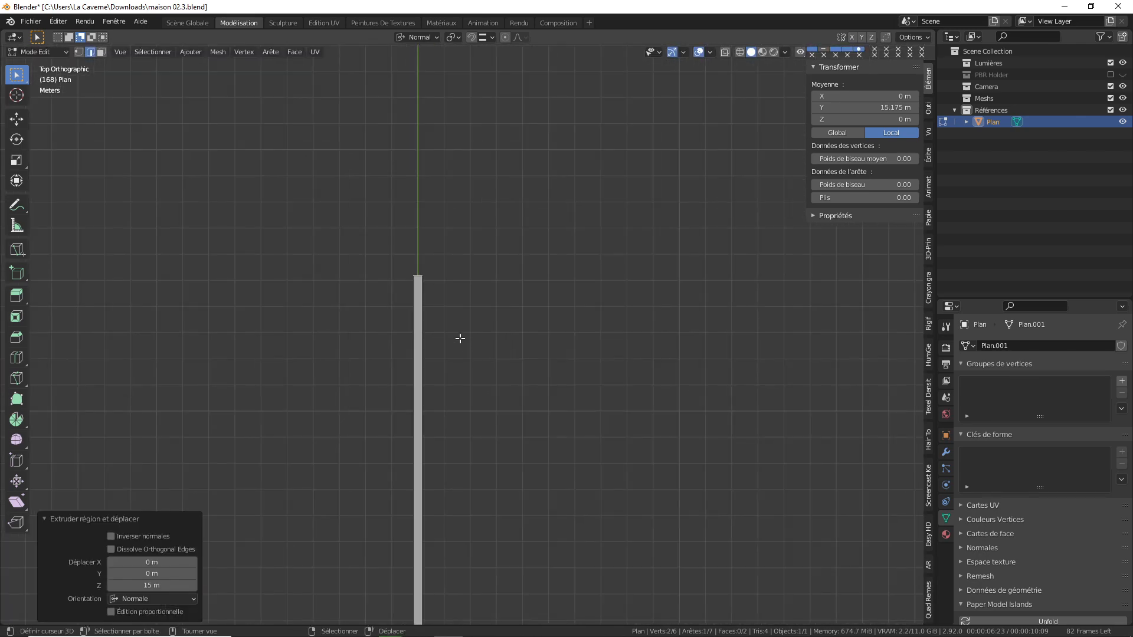
text(ez0.35)
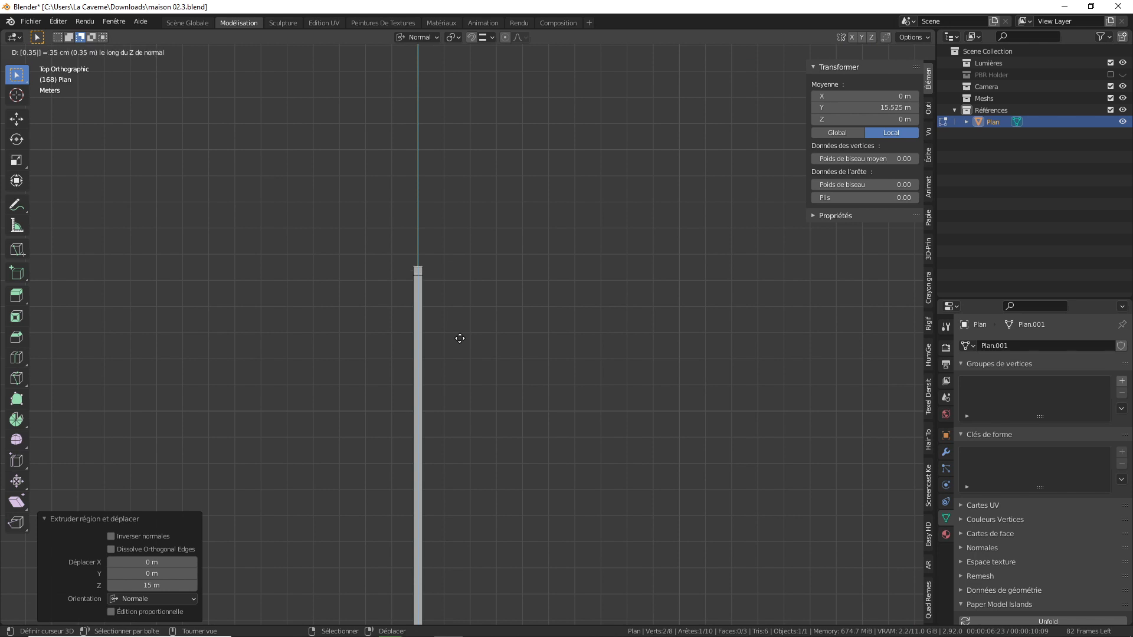
key(Return)
Switch the transform orientation to Global and extrude the corner square's right edge 15 m along X
click(423, 270)
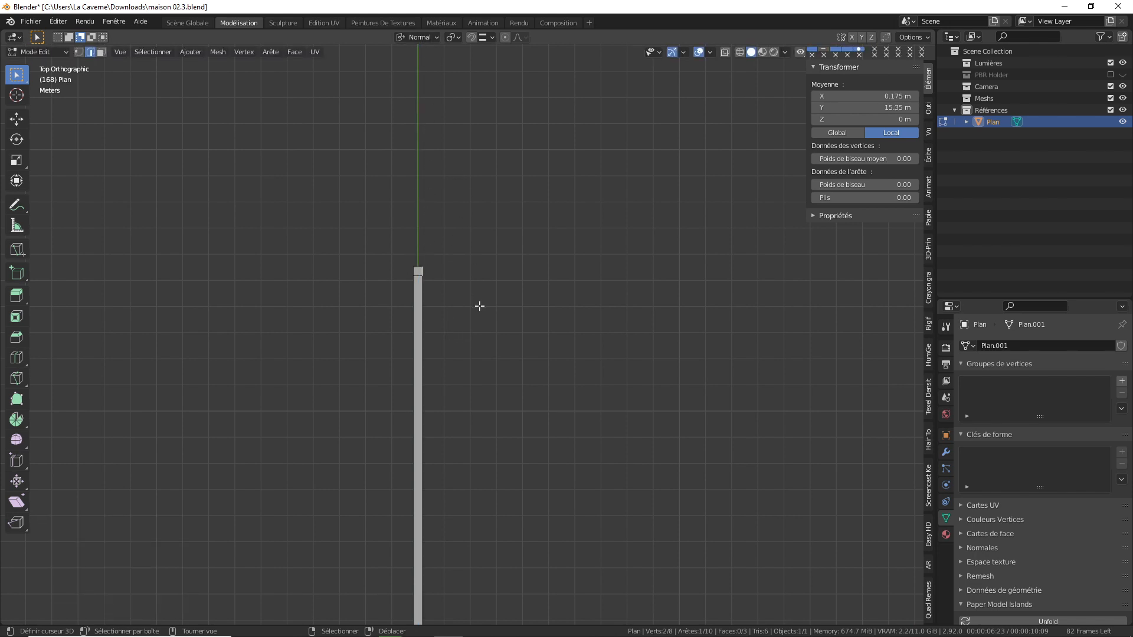
click(429, 38)
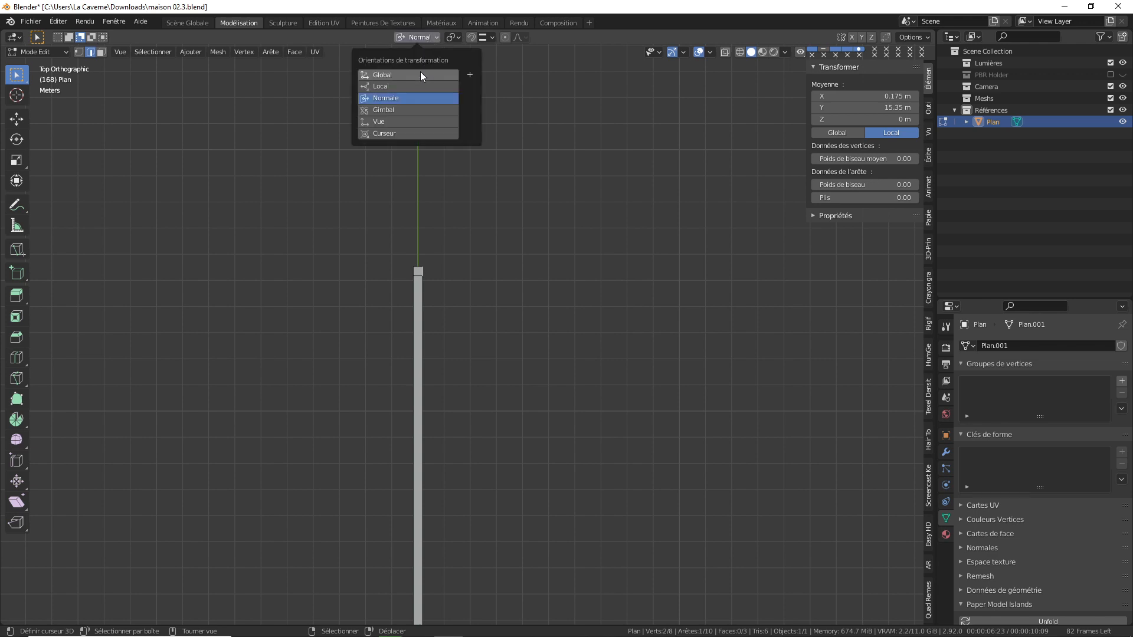
click(420, 73)
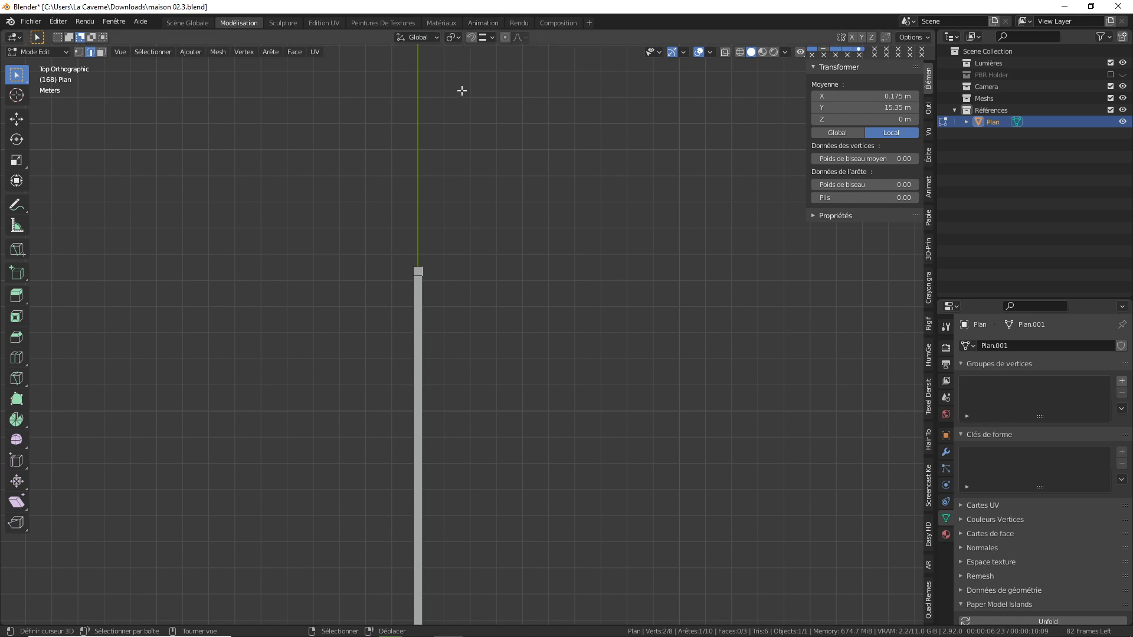
click(430, 37)
key(e)
text(x)
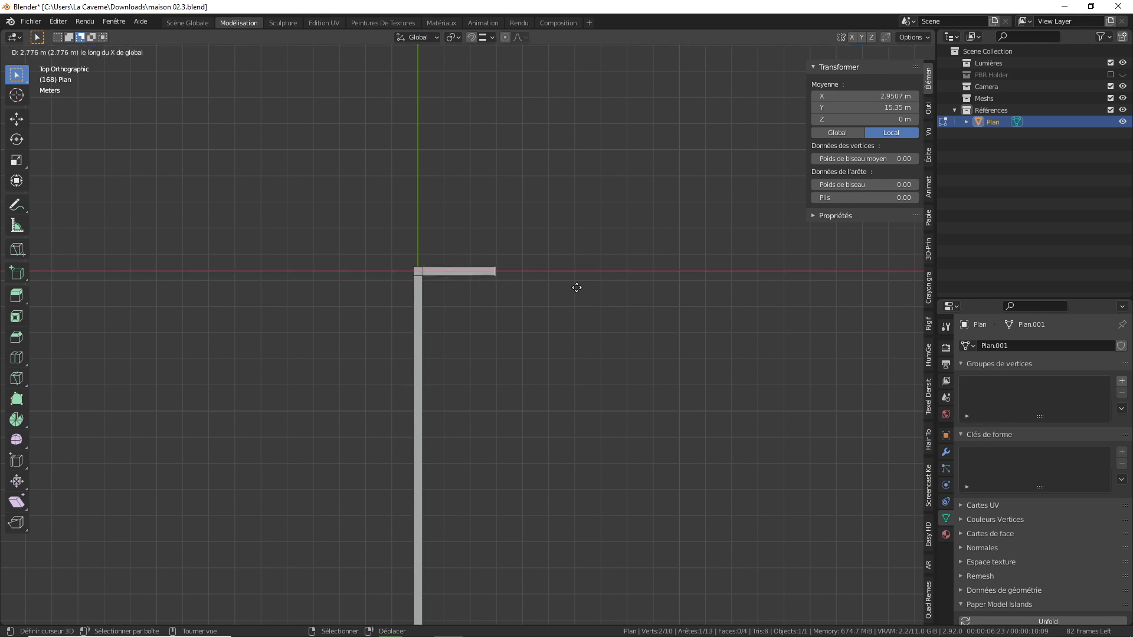
text(15)
key(Return)
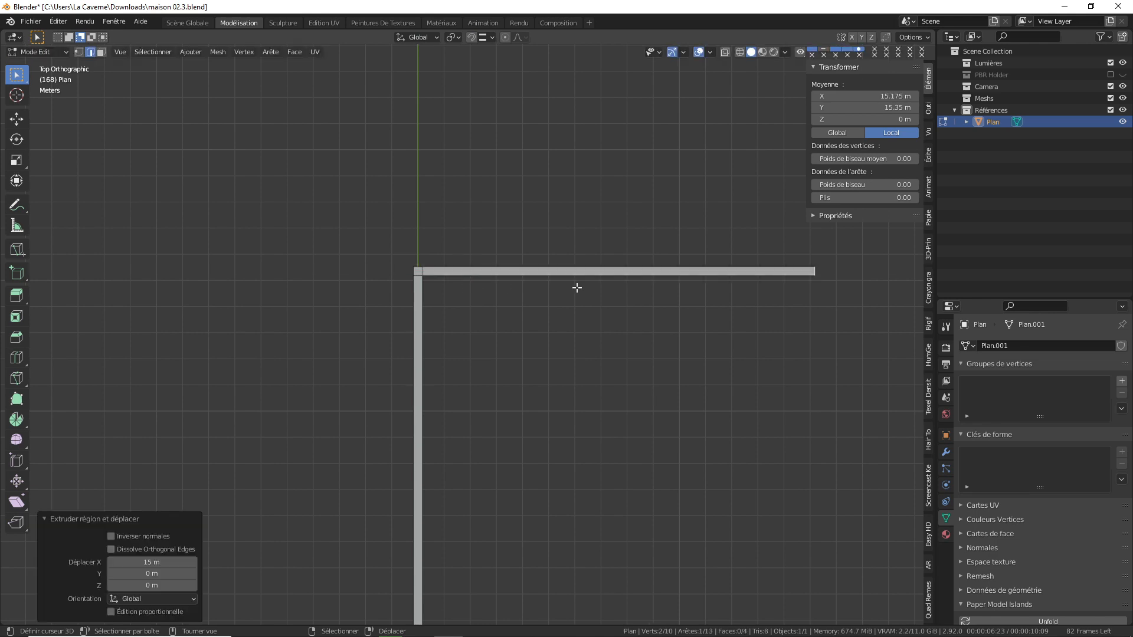
Extrude the upper wall's end edge 0.35 m along X to form a second corner square
text(ex0.35)
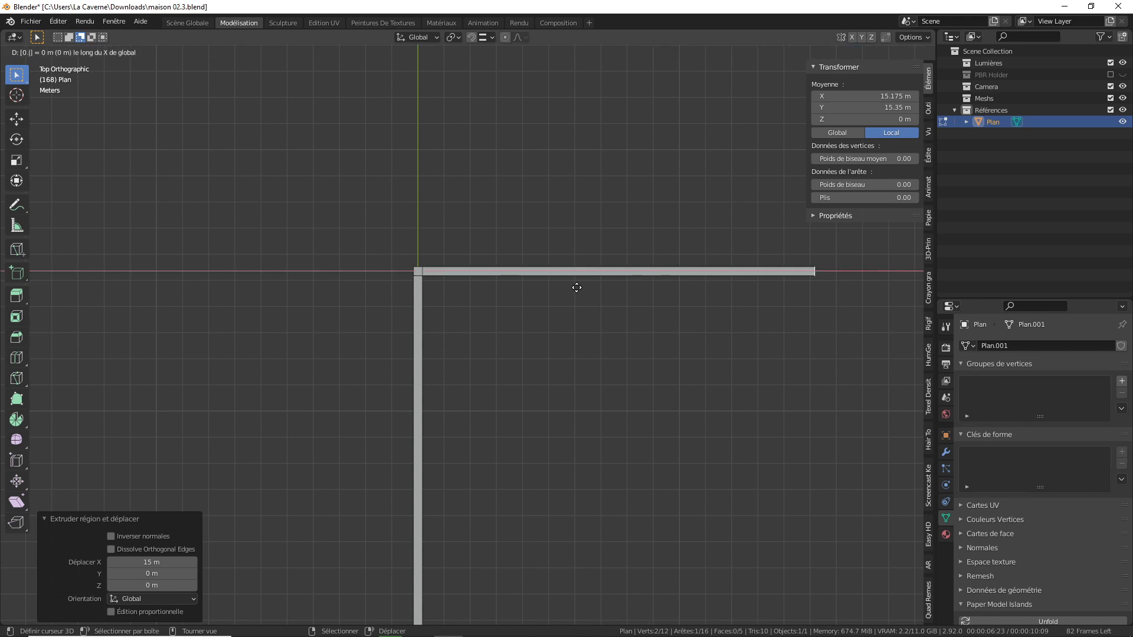
key(Return)
shift+middle_drag(842, 367, 589, 287)
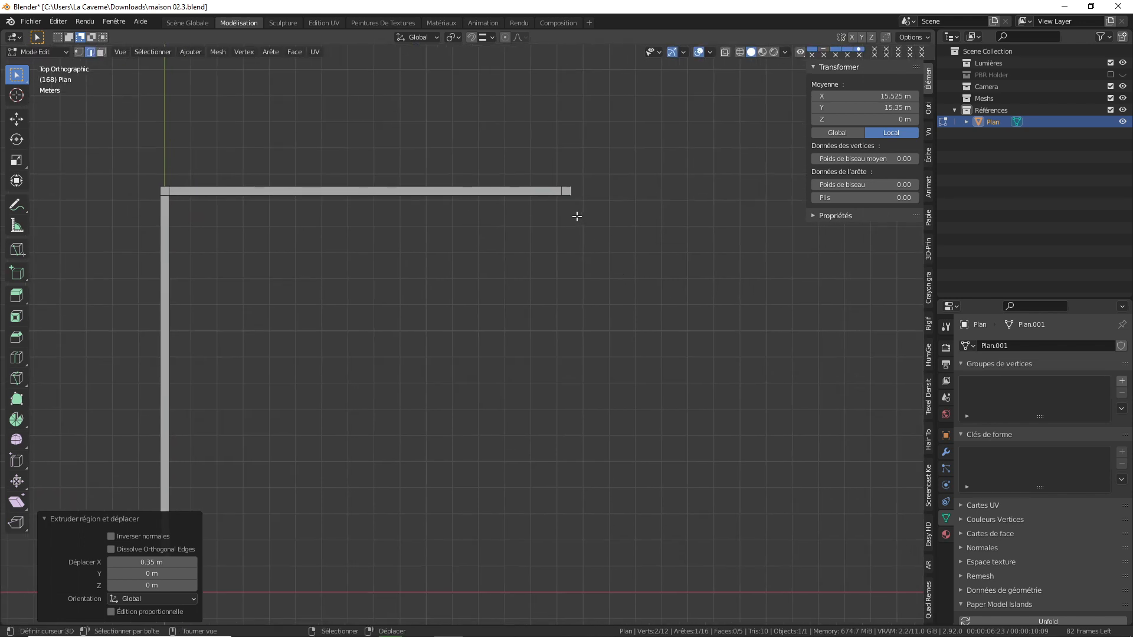
shift+middle_drag(629, 344, 650, 246)
scroll(649, 245, down, 2)
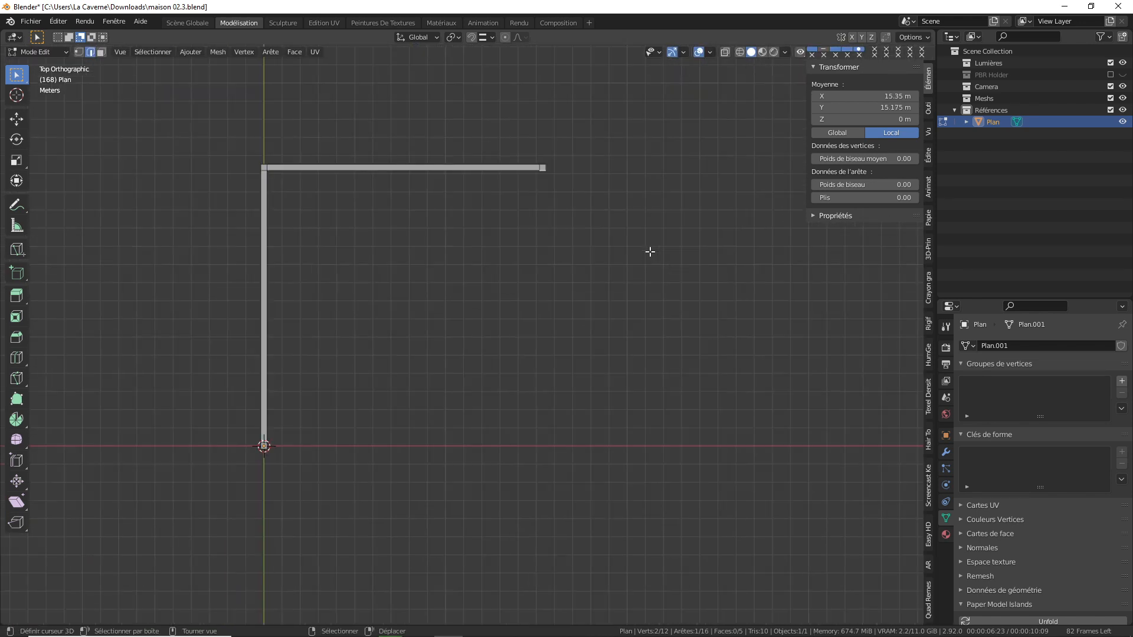
Extrude the right edge of the square at the origin 15 m along X, and extend its end another 0.35 m
scroll(650, 250, up, 1)
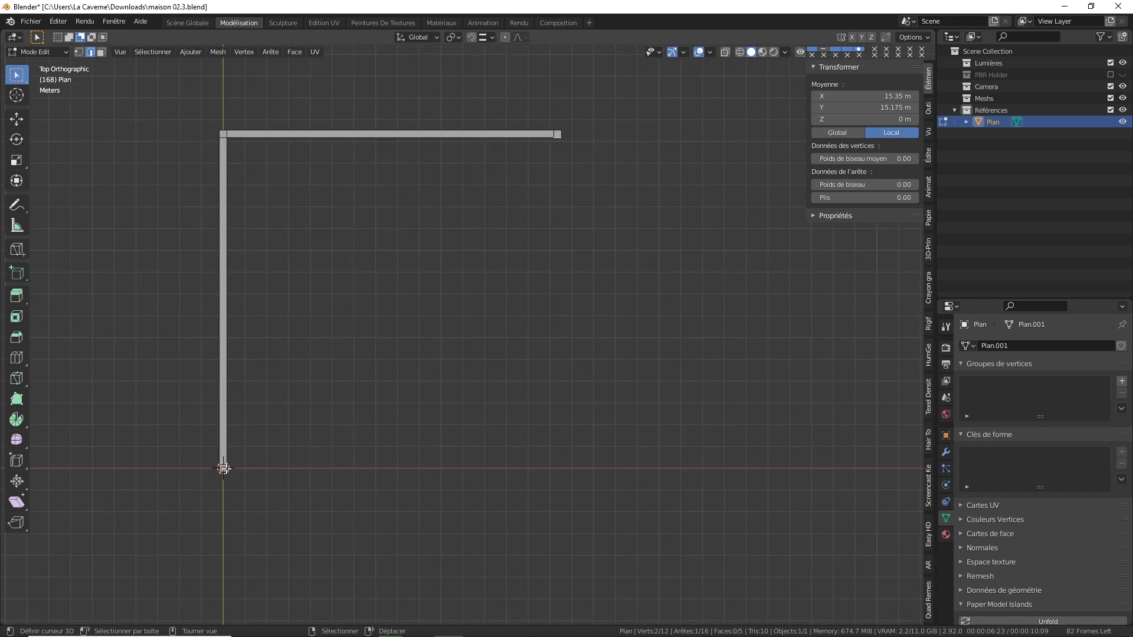
click(224, 468)
text(ex1)
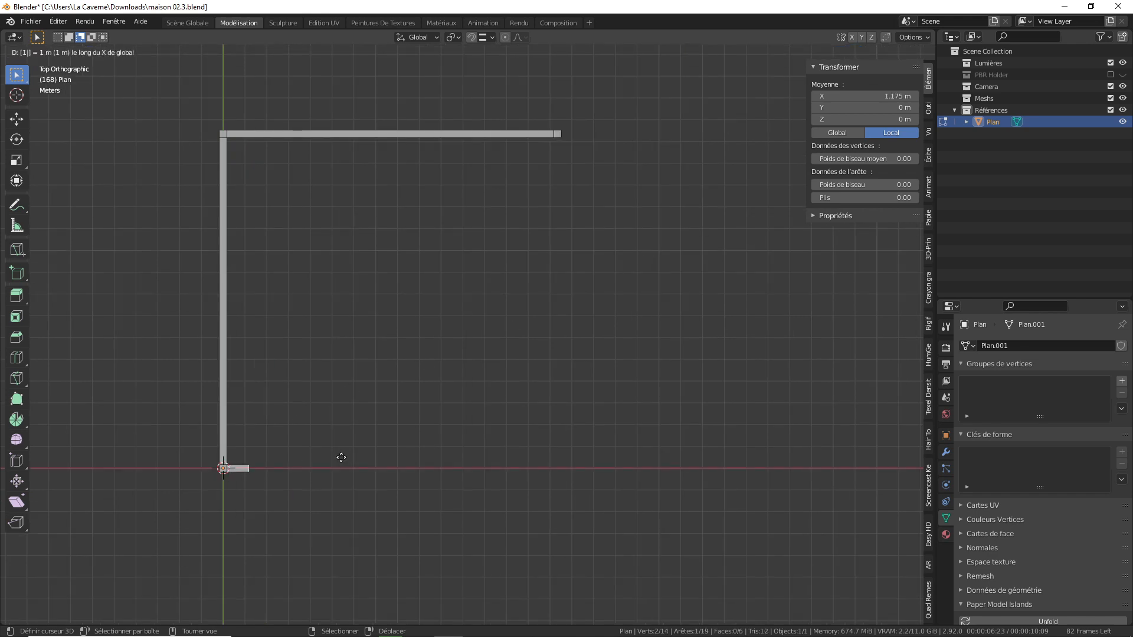
text(5)
key(Return)
text(ex0.35)
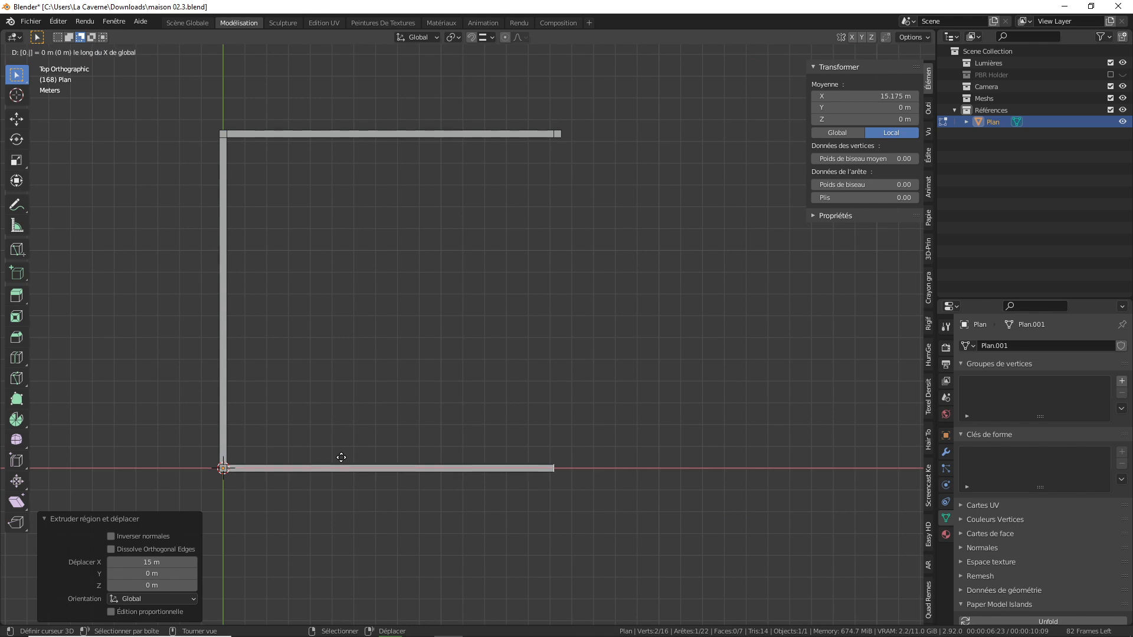
key(Return)
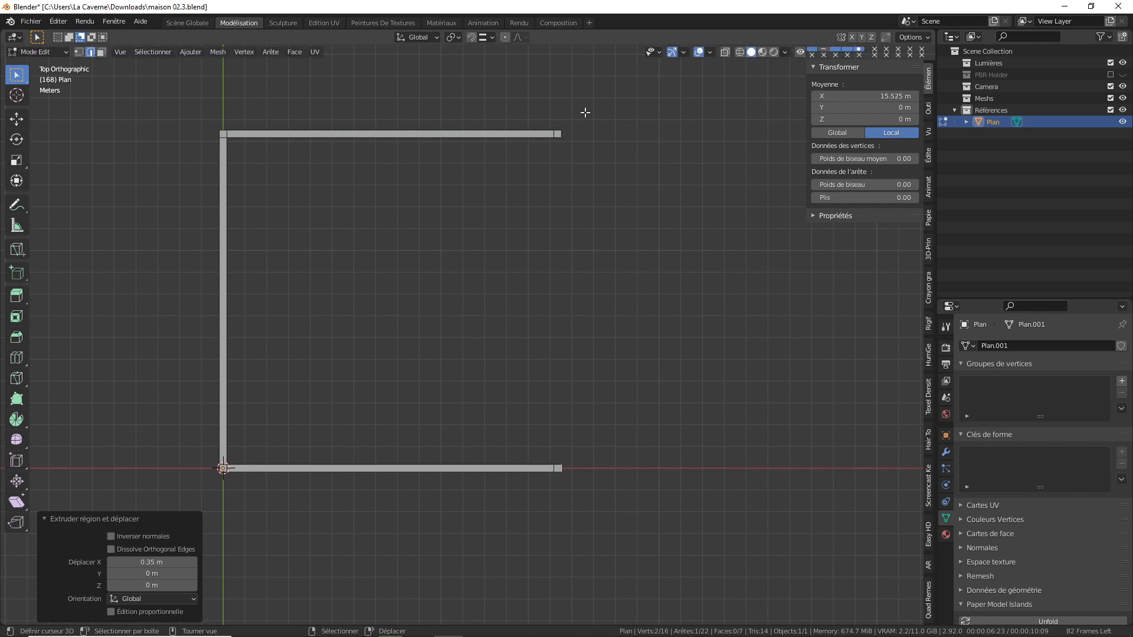
Compare the positions of the end edges on the upper and lower walls
click(562, 132)
scroll(630, 371, up, 1)
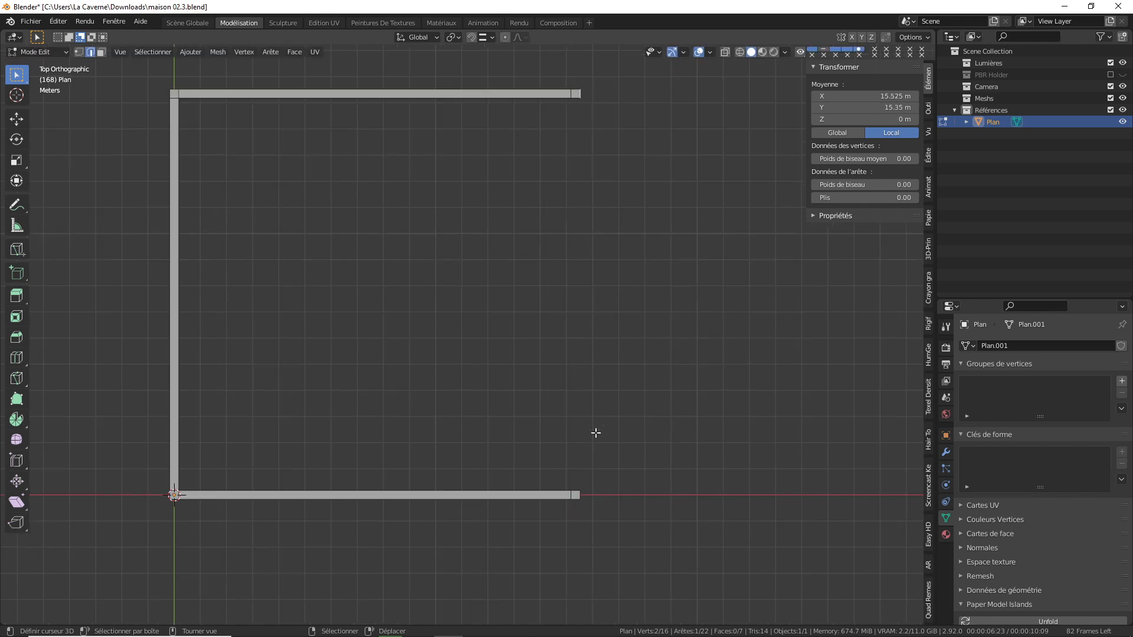
click(582, 492)
scroll(578, 153, down, 3)
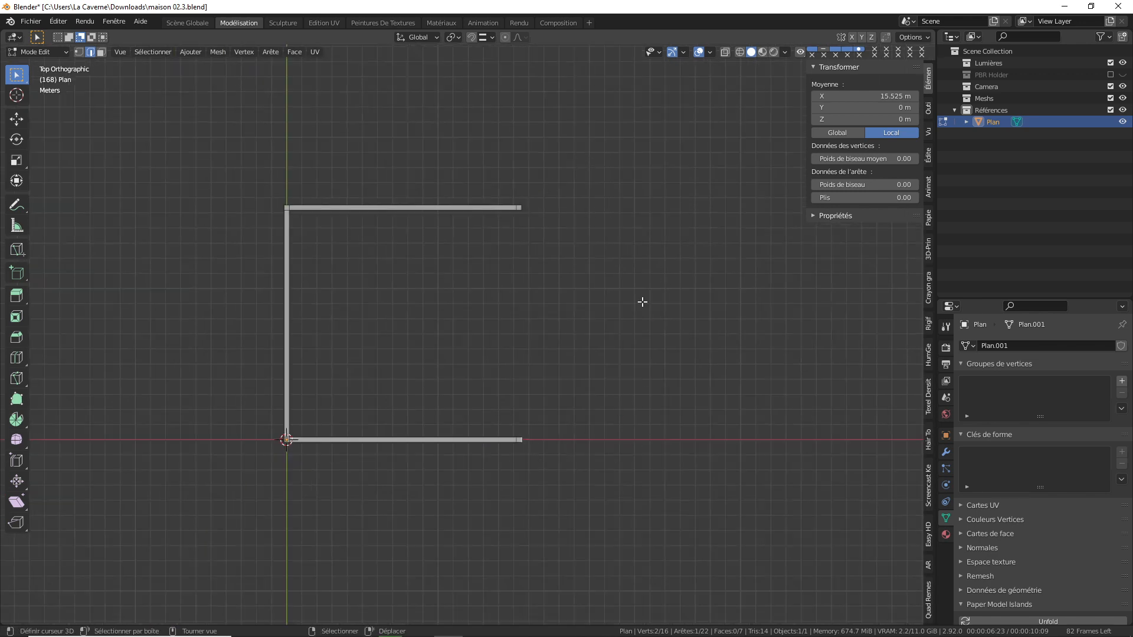
key(Tab)
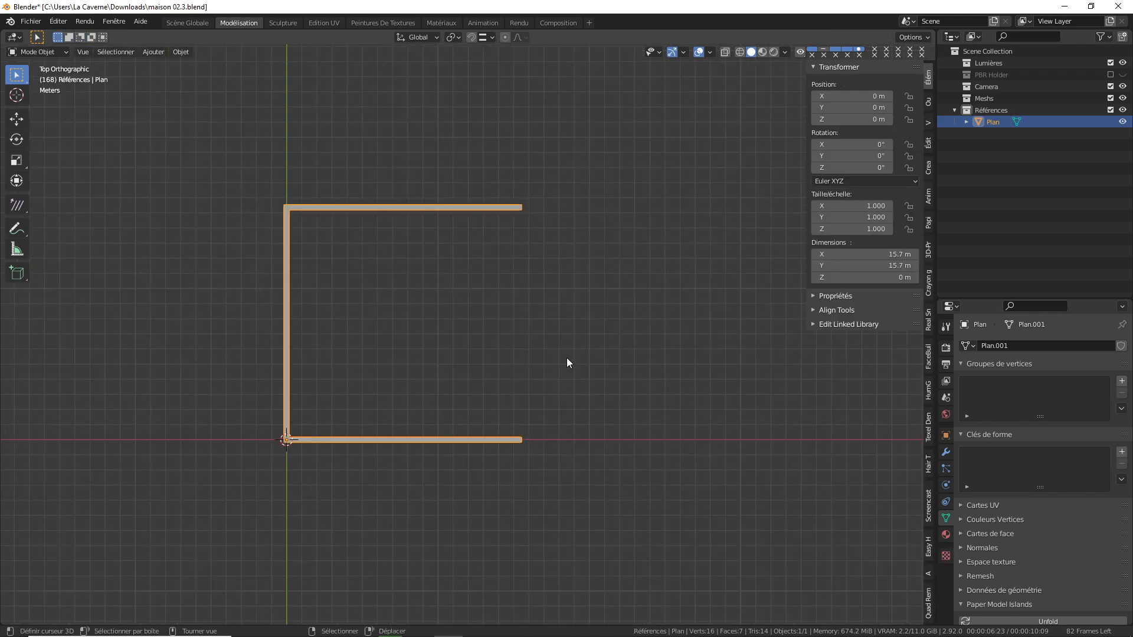
shift+middle_drag(417, 275, 357, 275)
scroll(318, 275, up, 1)
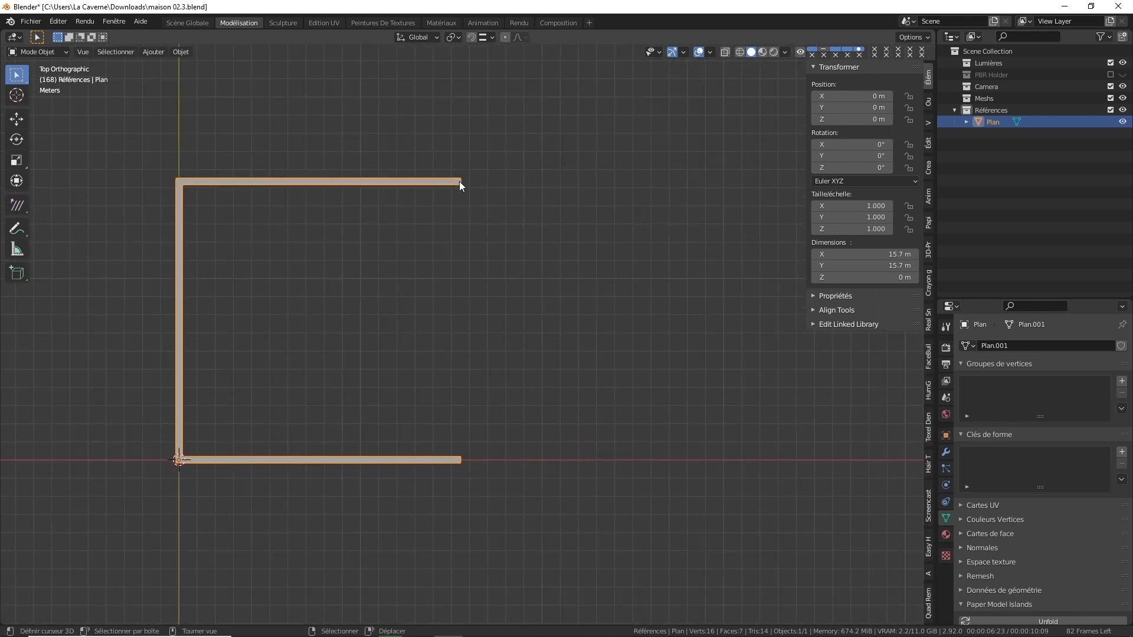
shift+middle_drag(473, 273, 501, 292)
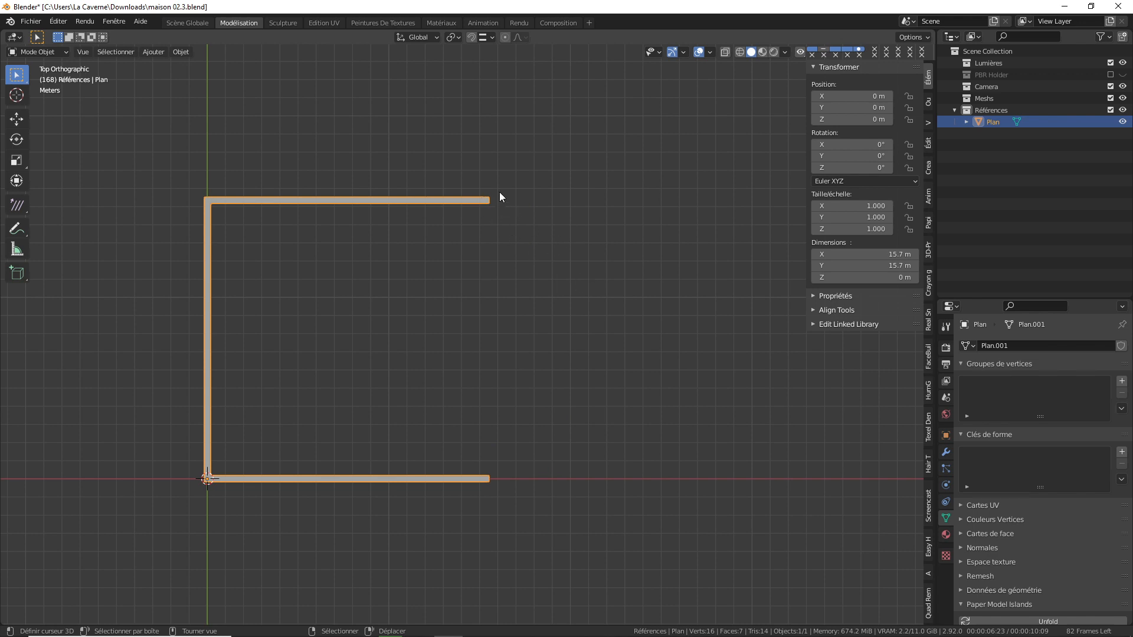
Snap the 3D cursor to the midpoint between the inner edges of the two walls' end squares
key(Tab)
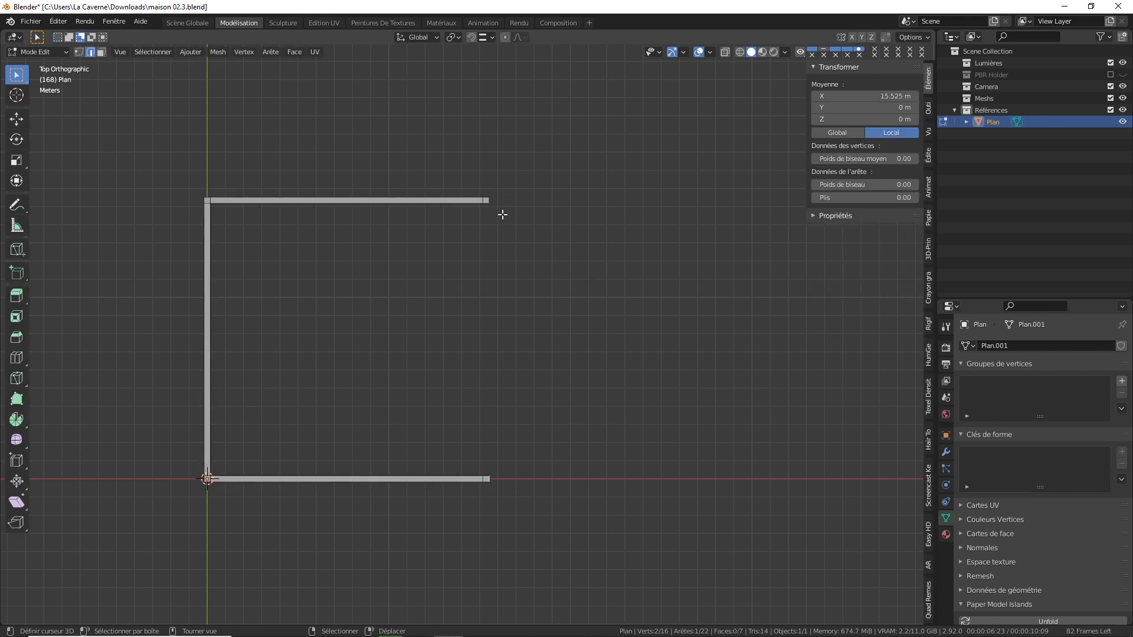
click(485, 202)
shift+click(489, 476)
key(shift+s)
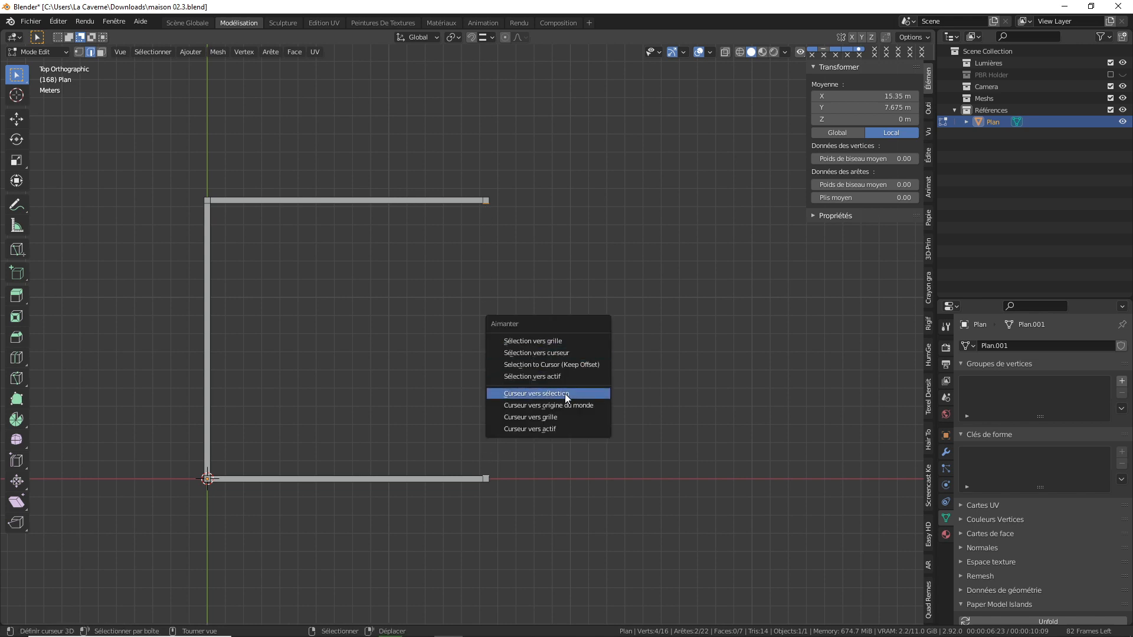
click(565, 394)
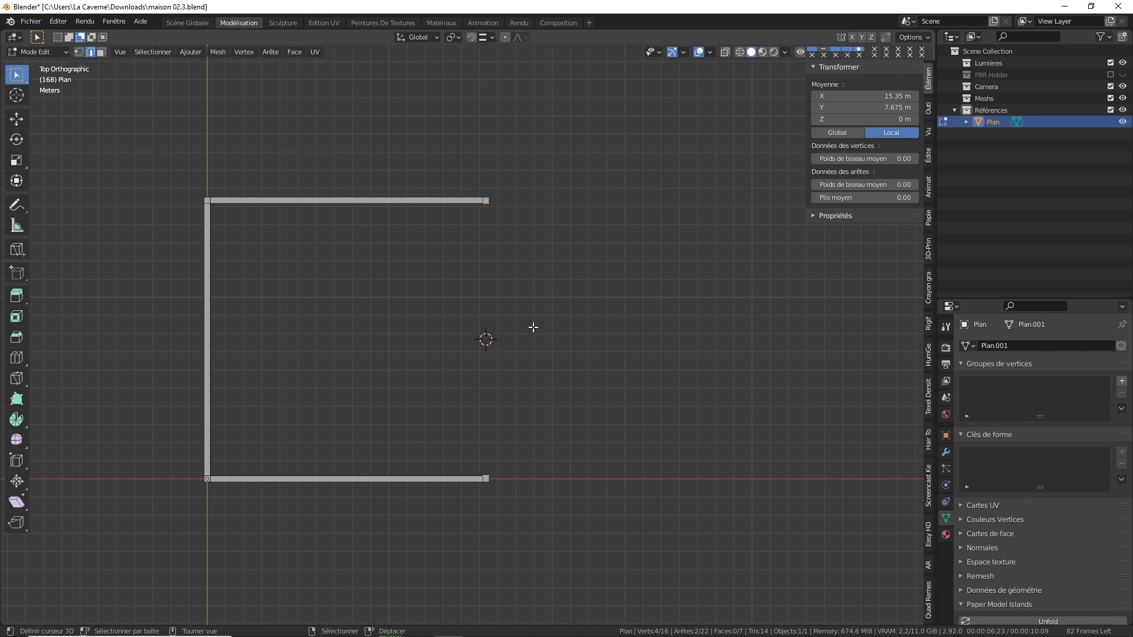
Add a Bézier circle at the 3D cursor in Object Mode and scale it to about 15.6 m in diameter
key(Tab)
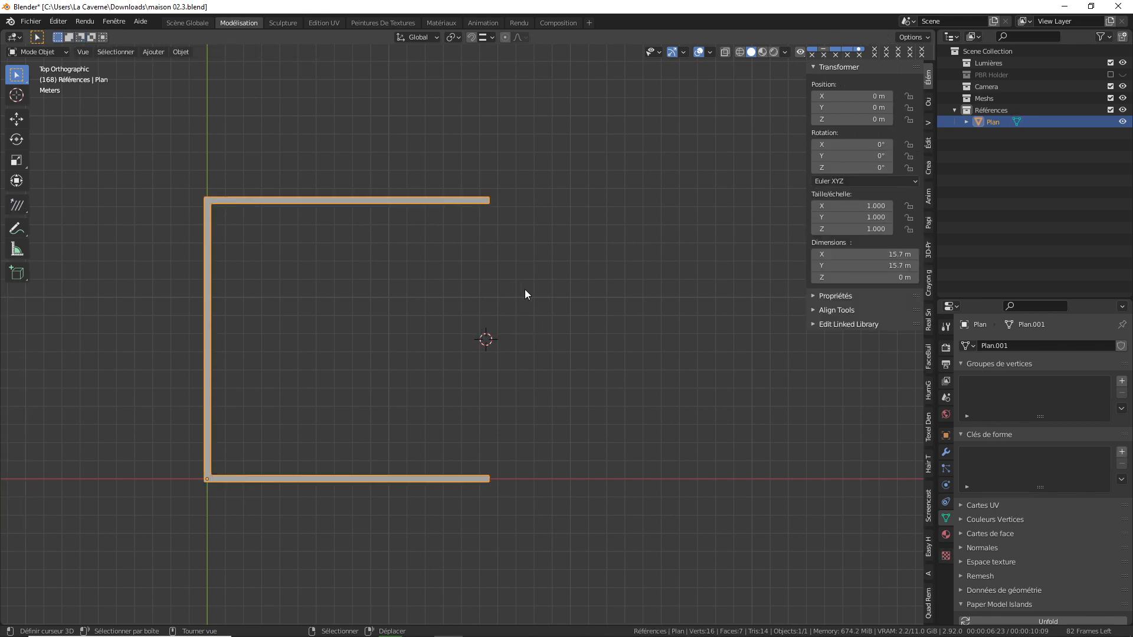
key(shift+a)
mouse_move(529, 291)
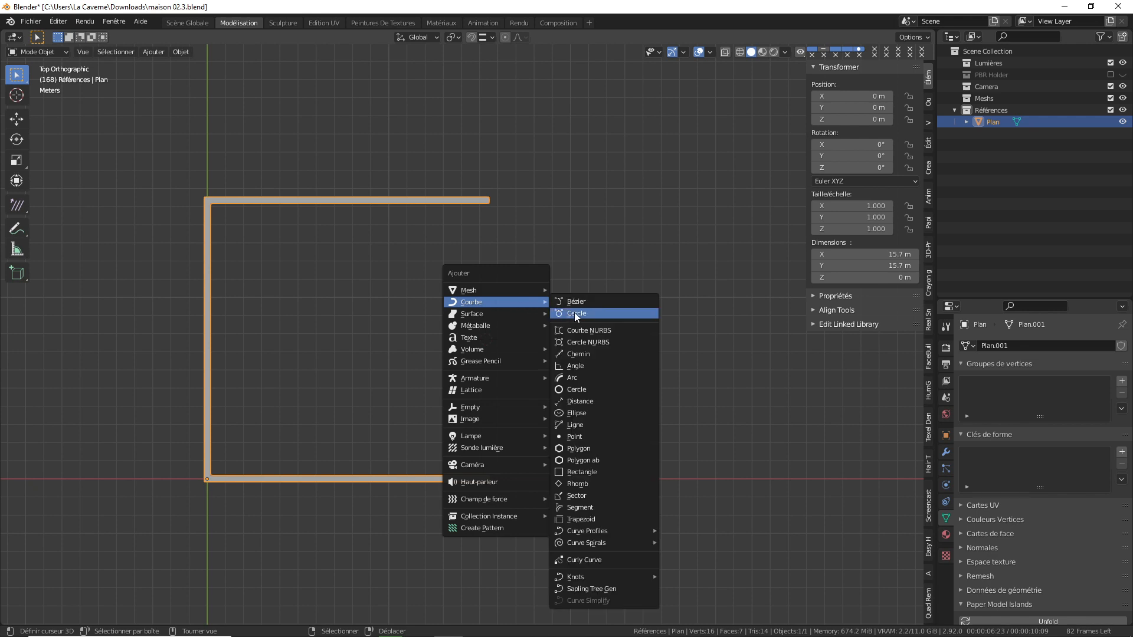
click(577, 314)
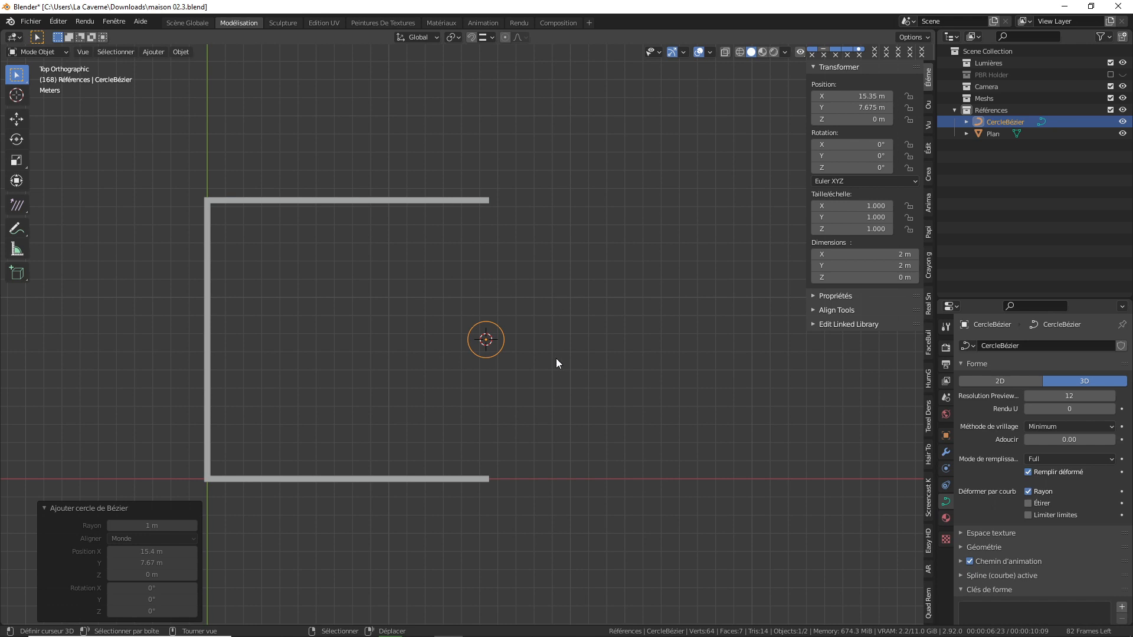
key(s)
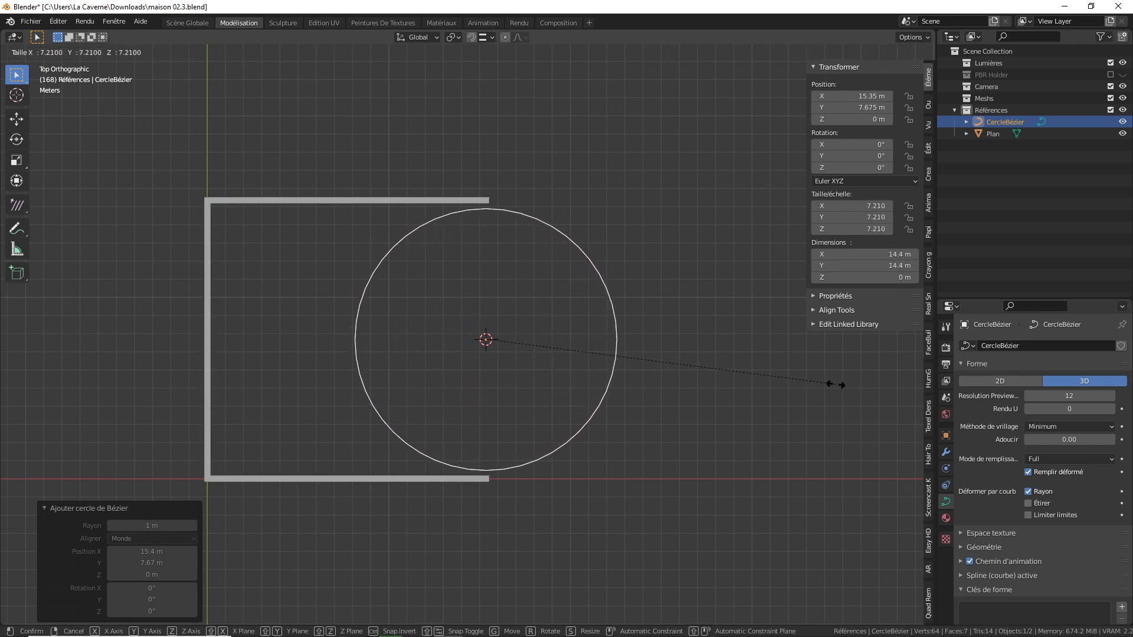
click(46, 405)
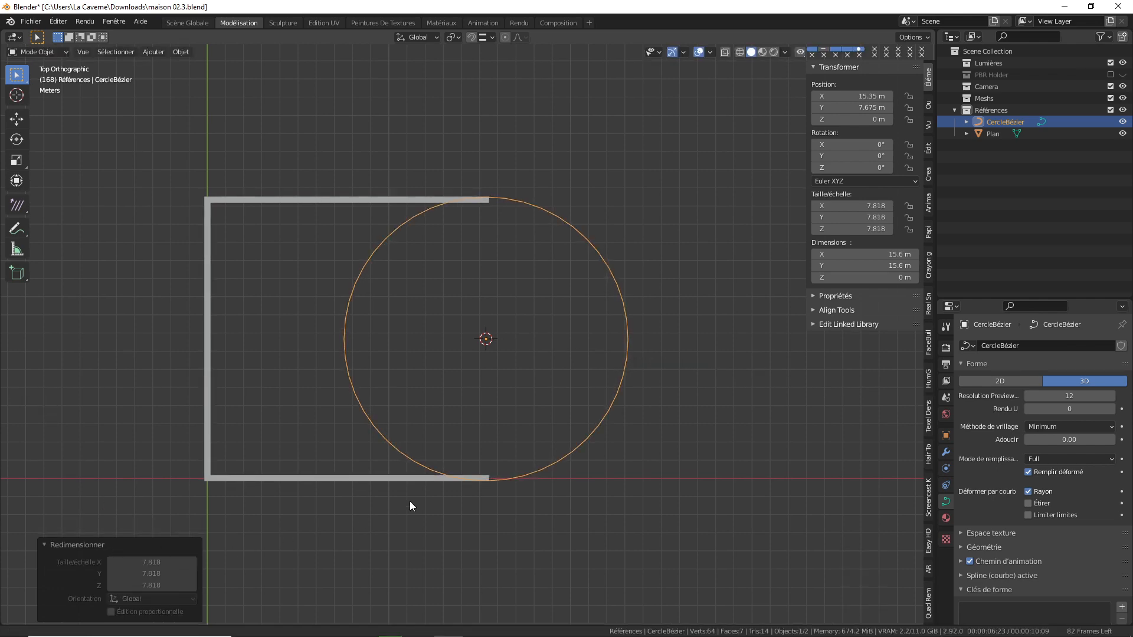
Enlarge the circle to about 15.7 m in diameter so it meets the lower wall's outer edge
shift+middle_drag(523, 540, 491, 415)
scroll(482, 454, up, 5)
scroll(491, 415, up, 4)
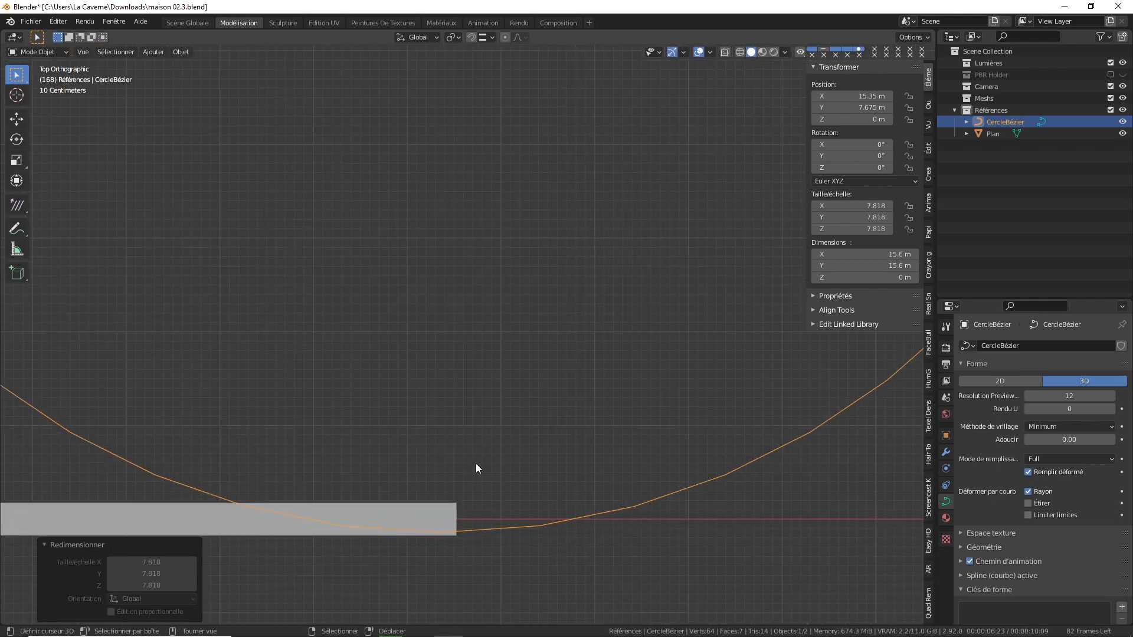
shift+middle_drag(474, 468, 483, 342)
scroll(483, 348, up, 3)
shift+middle_drag(487, 444, 482, 366)
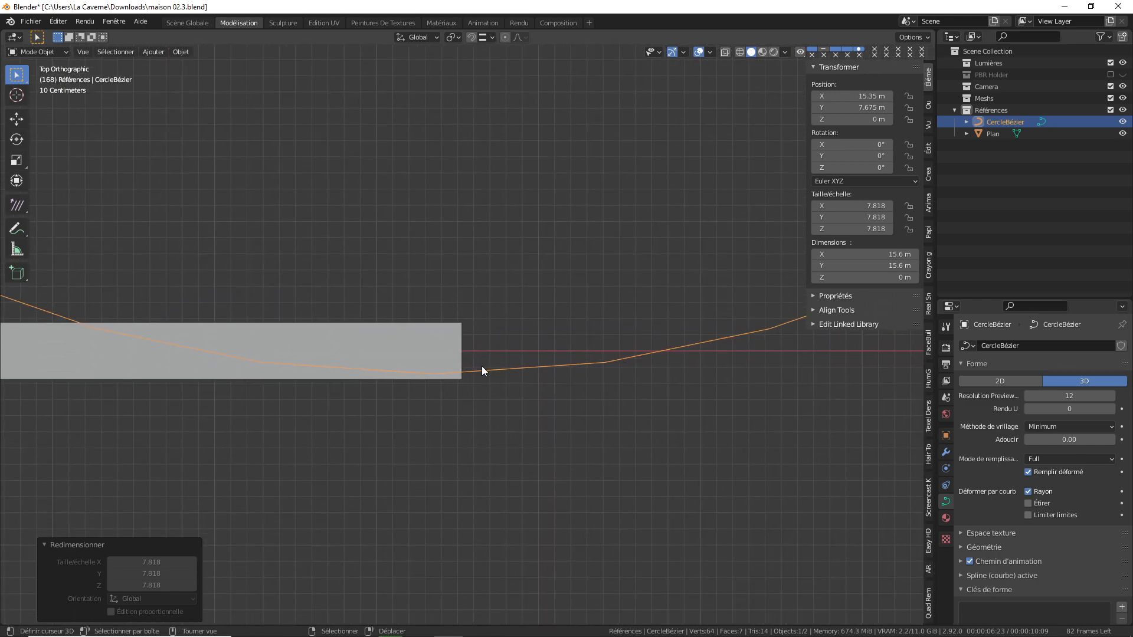
key(s)
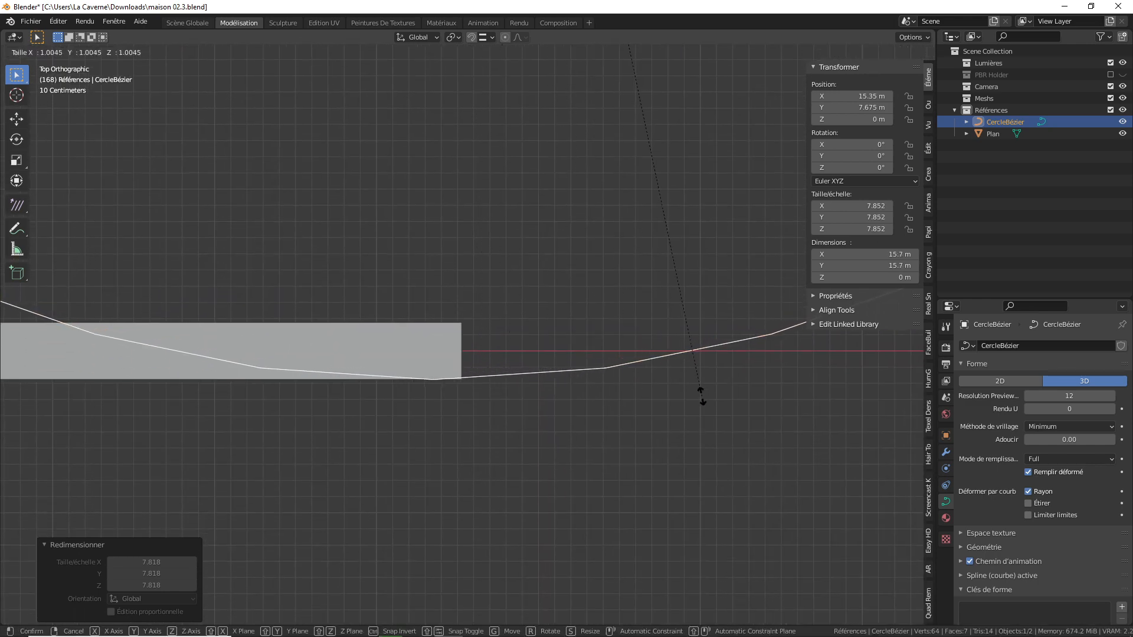
click(779, 393)
Set the circle's preview resolution to 24
scroll(596, 380, down, 5)
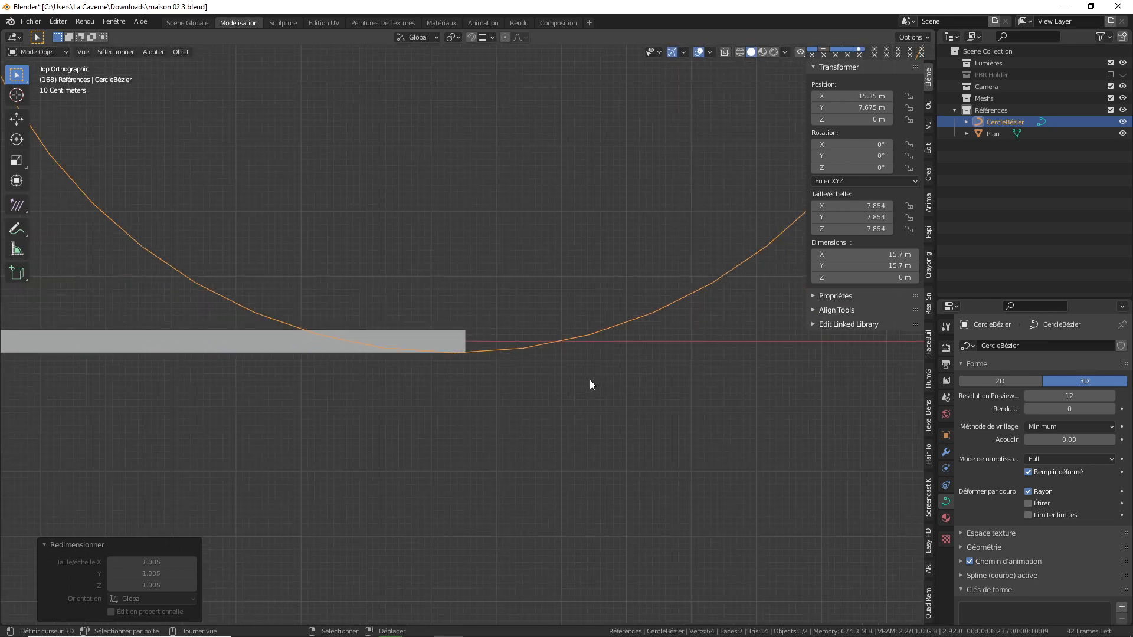
shift+middle_drag(520, 339, 443, 451)
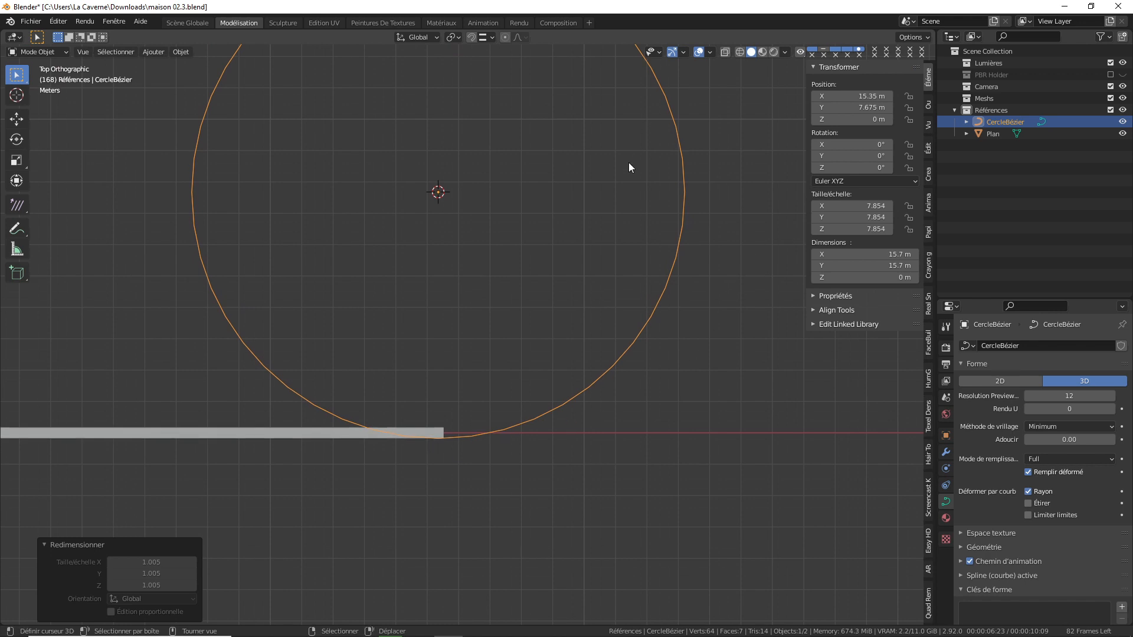
shift+middle_drag(622, 242, 614, 327)
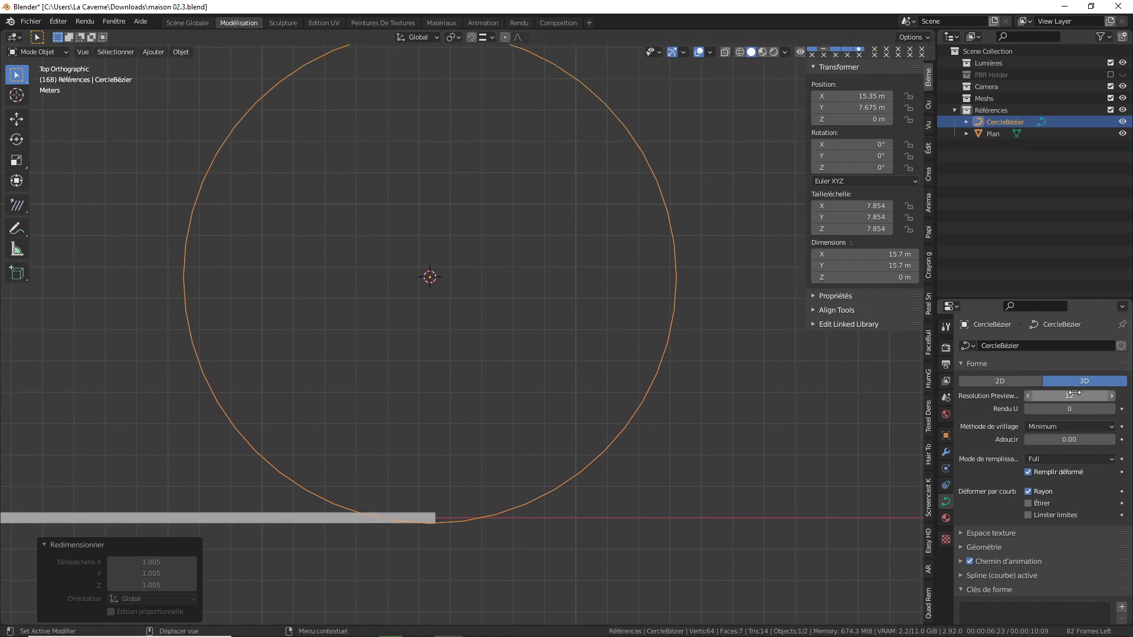
mouse_move(1074, 393)
mouse_down()
mouse_move(1113, 393)
mouse_move(1071, 396)
mouse_up()
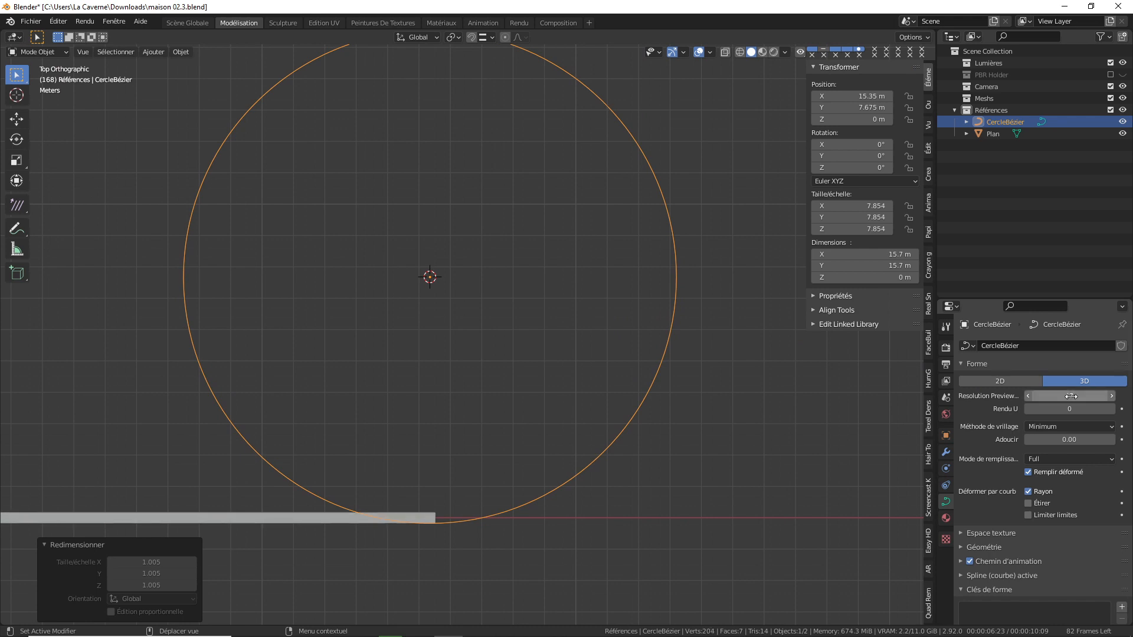
click(1071, 396)
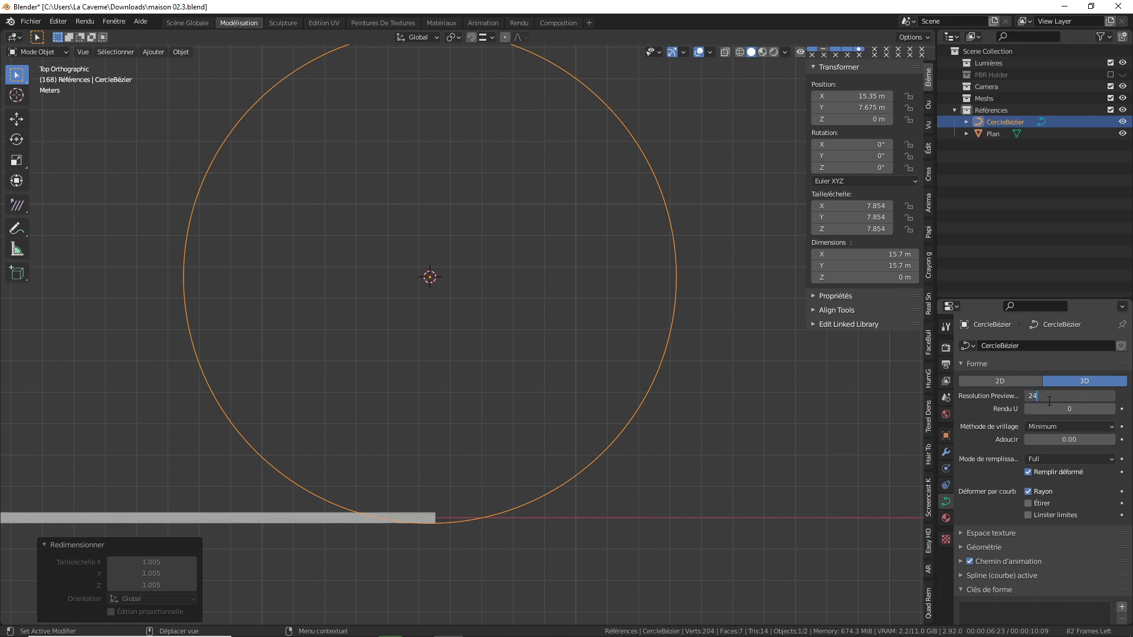
key(Return)
Examine how the circle meets both wall ends and look at its Bézier control points
scroll(448, 473, down, 1)
shift+middle_drag(453, 473, 469, 402)
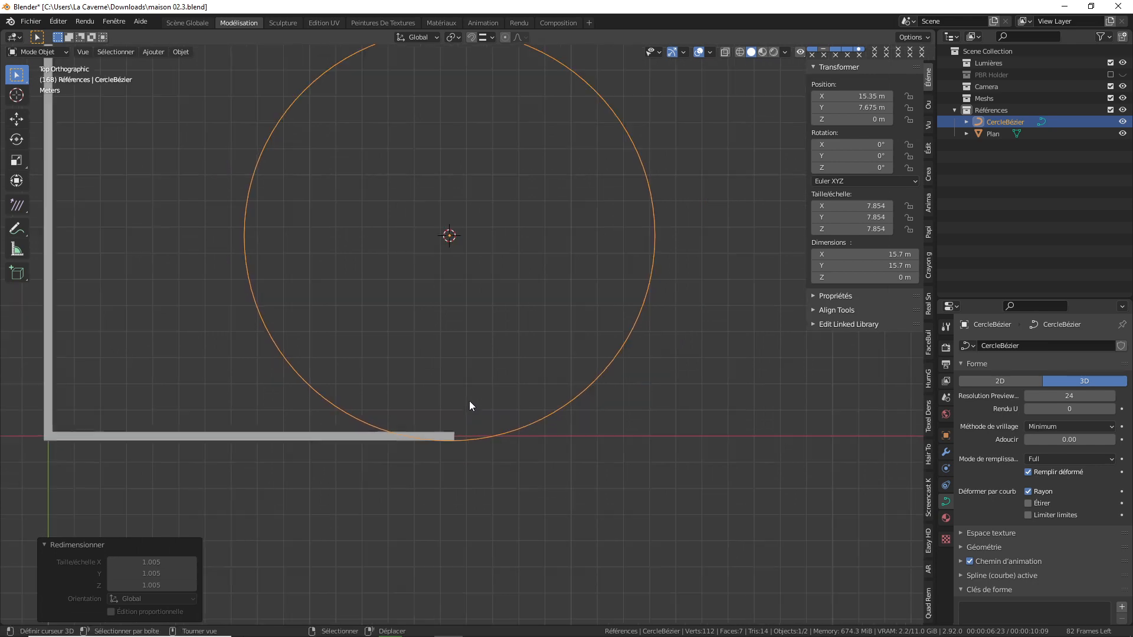
shift+middle_drag(564, 268, 567, 356)
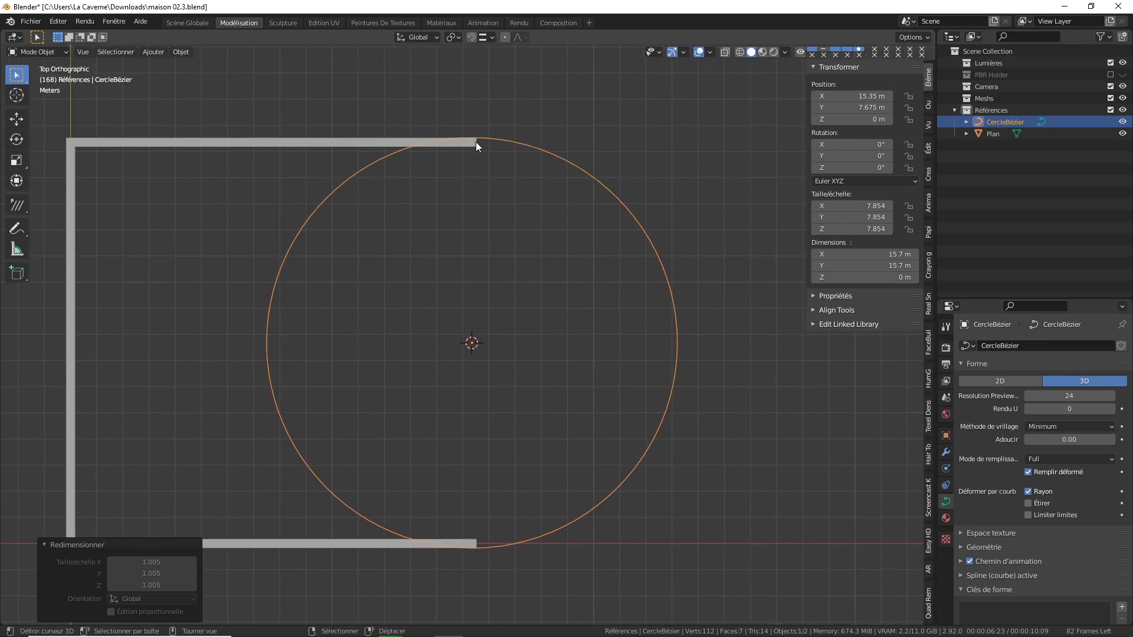
scroll(721, 335, up, 2)
scroll(531, 531, down, 3)
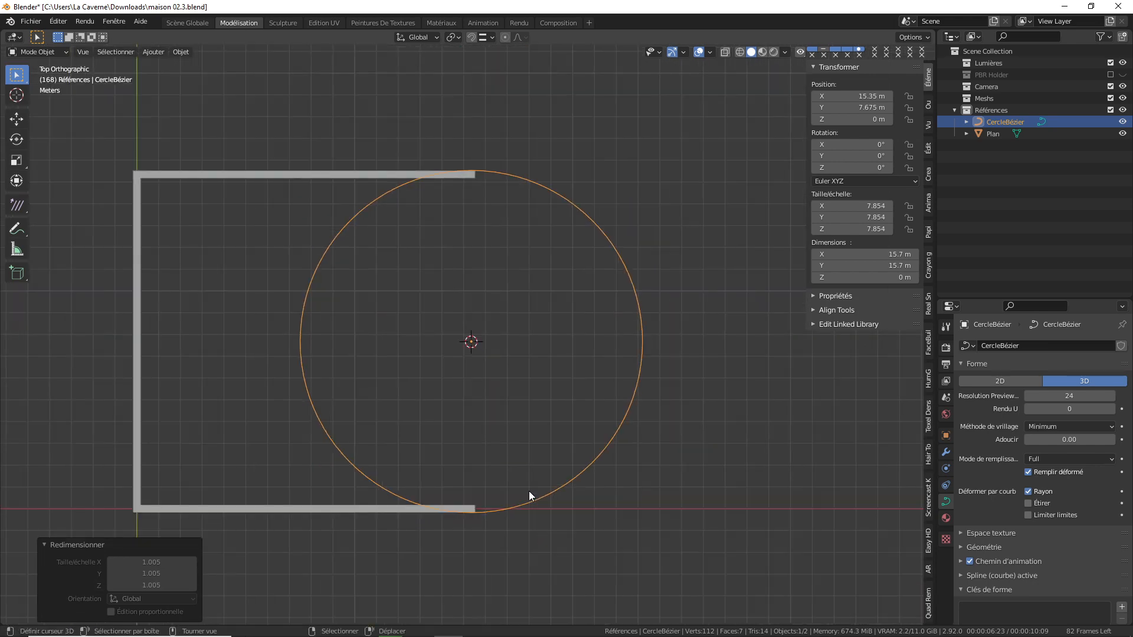
key(Tab)
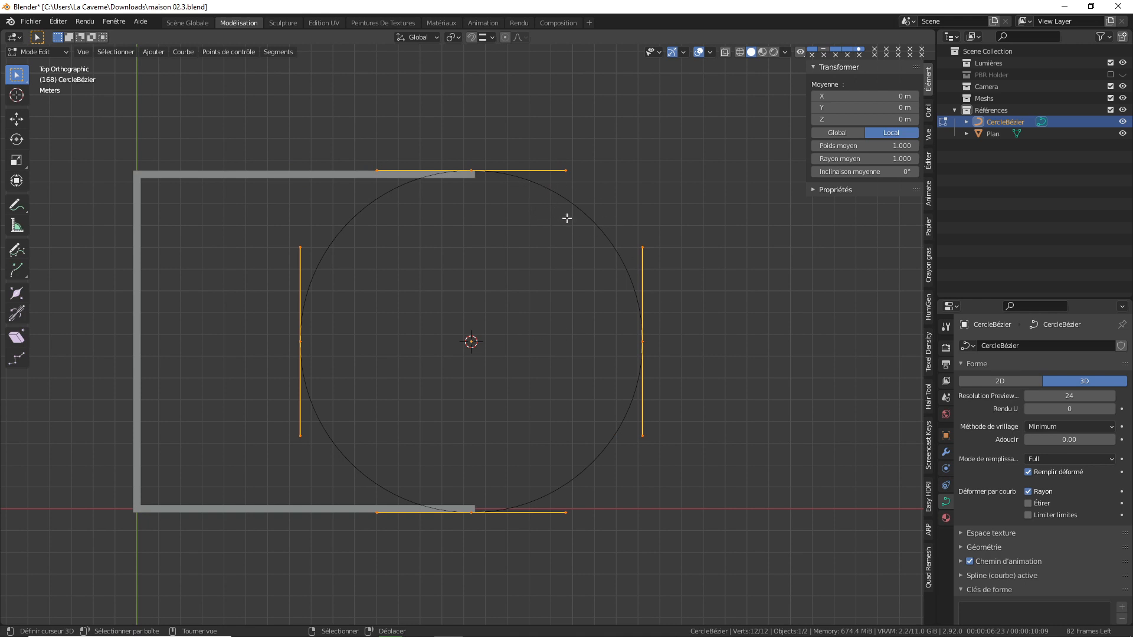
key(Tab)
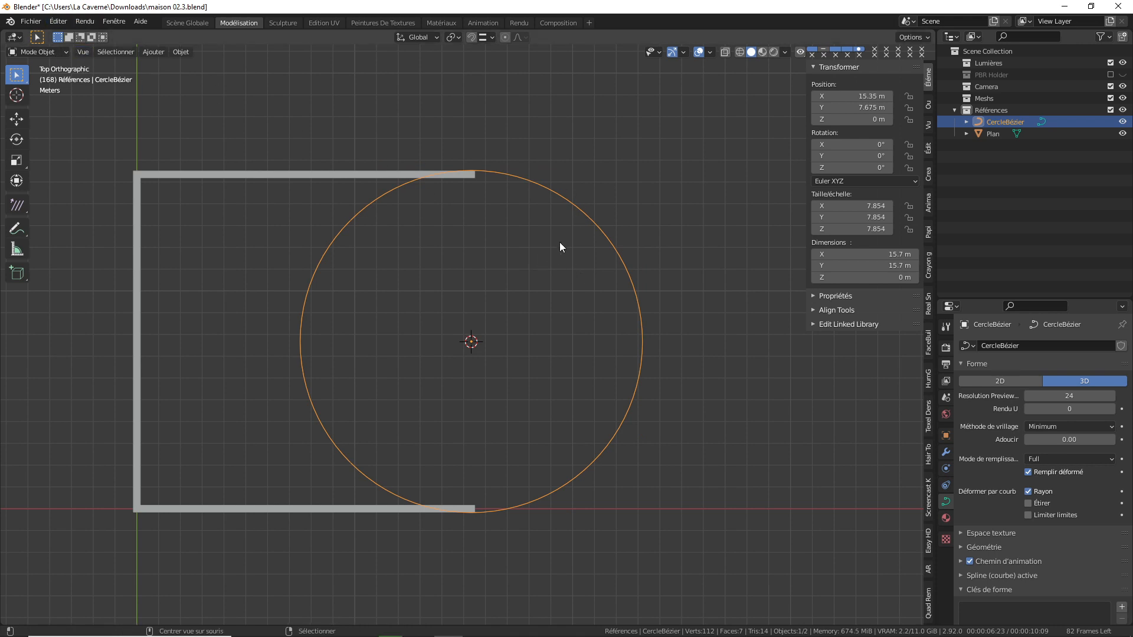
Convert the circle to a mesh and open it in Edit Mode
key(alt+c)
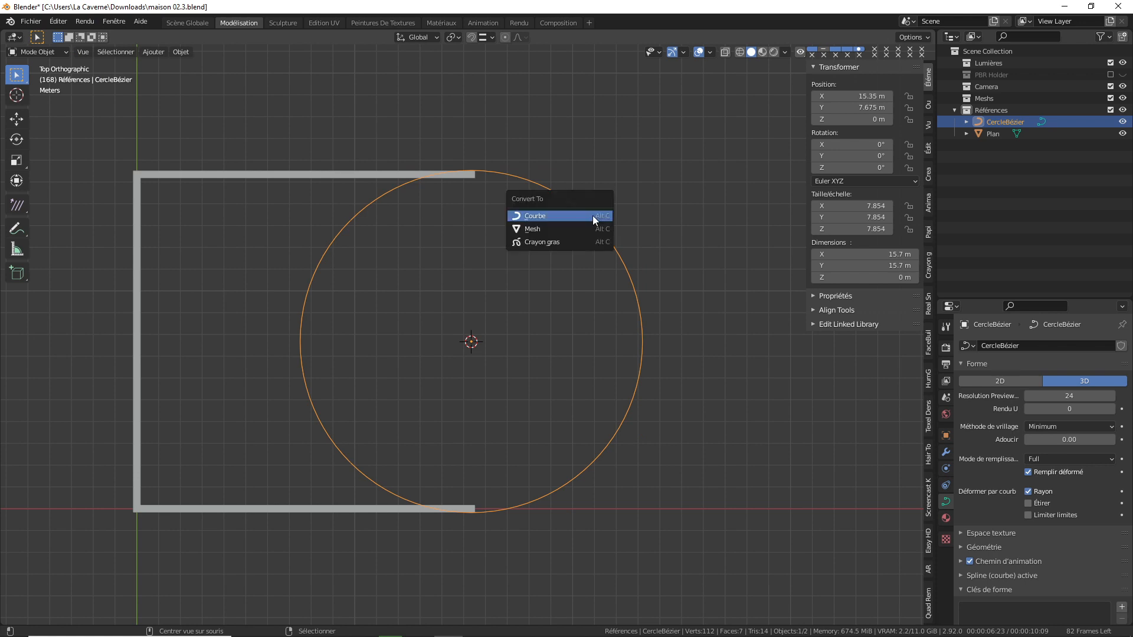
click(552, 229)
key(Tab)
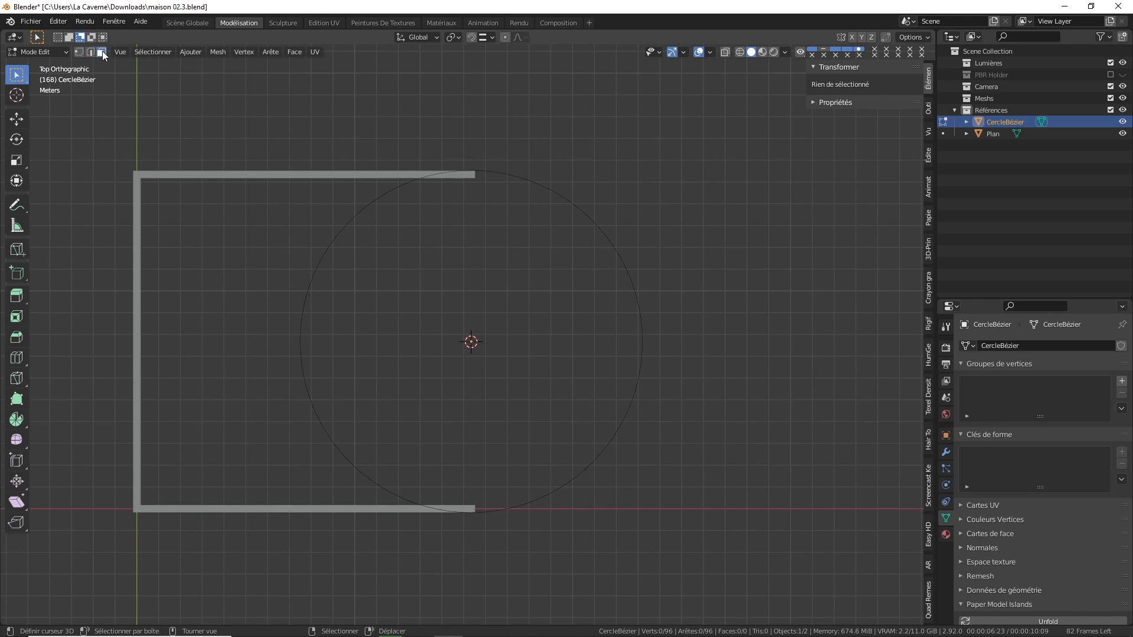
In vertex mode, select the whole circle and move it about 0.17 m along X so its topmost vertex lines up with the upper wall's end
click(79, 51)
scroll(493, 230, up, 2)
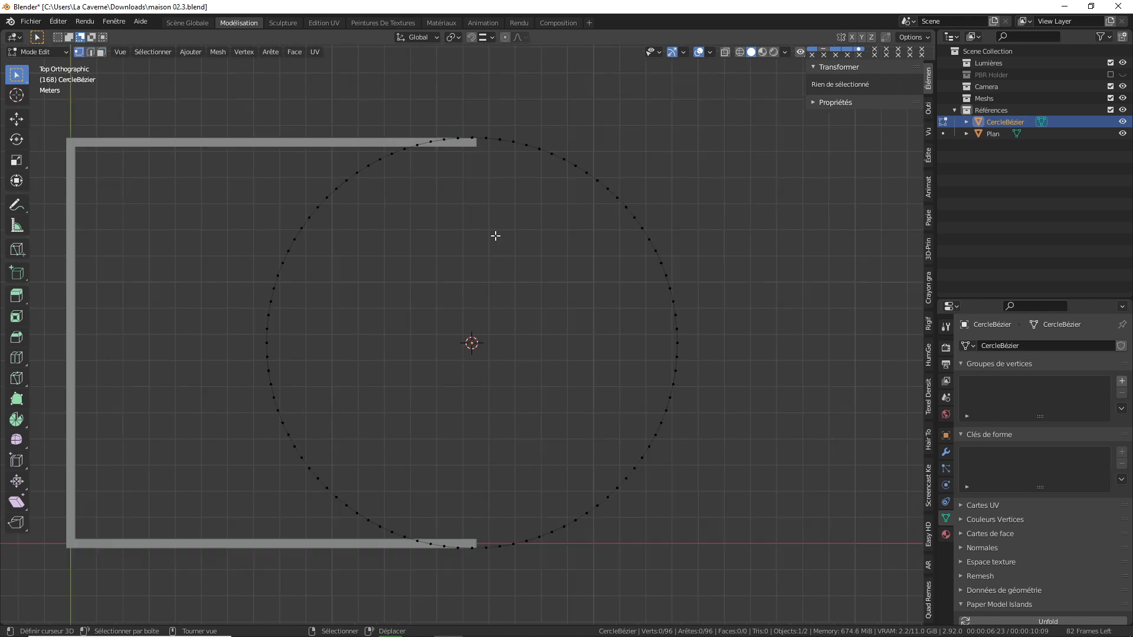
key(a)
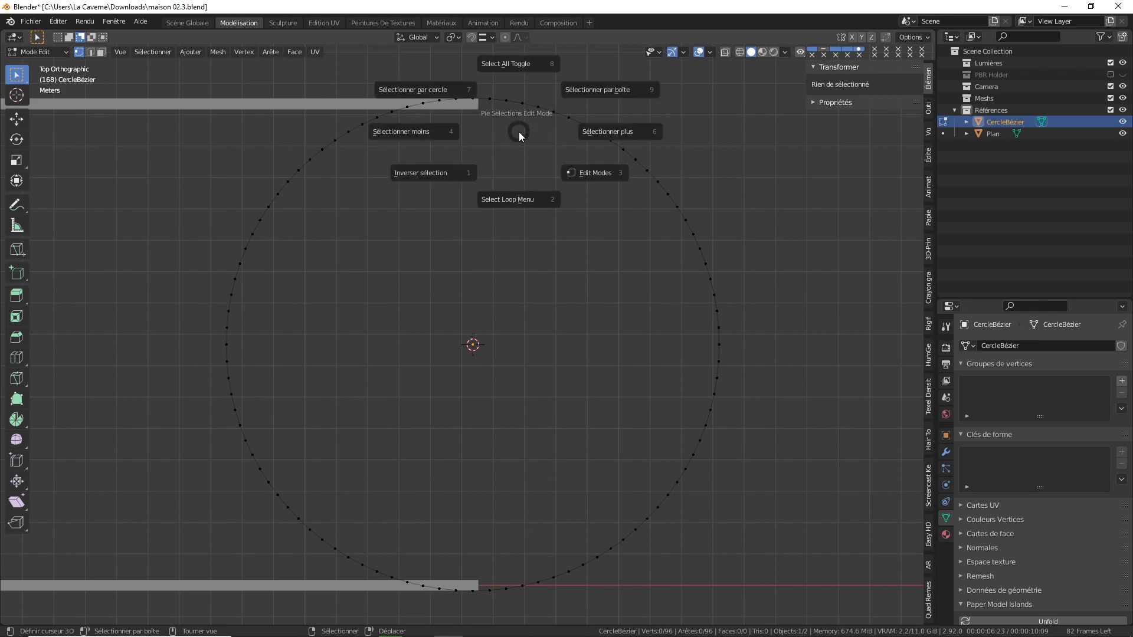
click(524, 78)
shift+middle_drag(520, 188, 529, 223)
scroll(530, 246, up, 5)
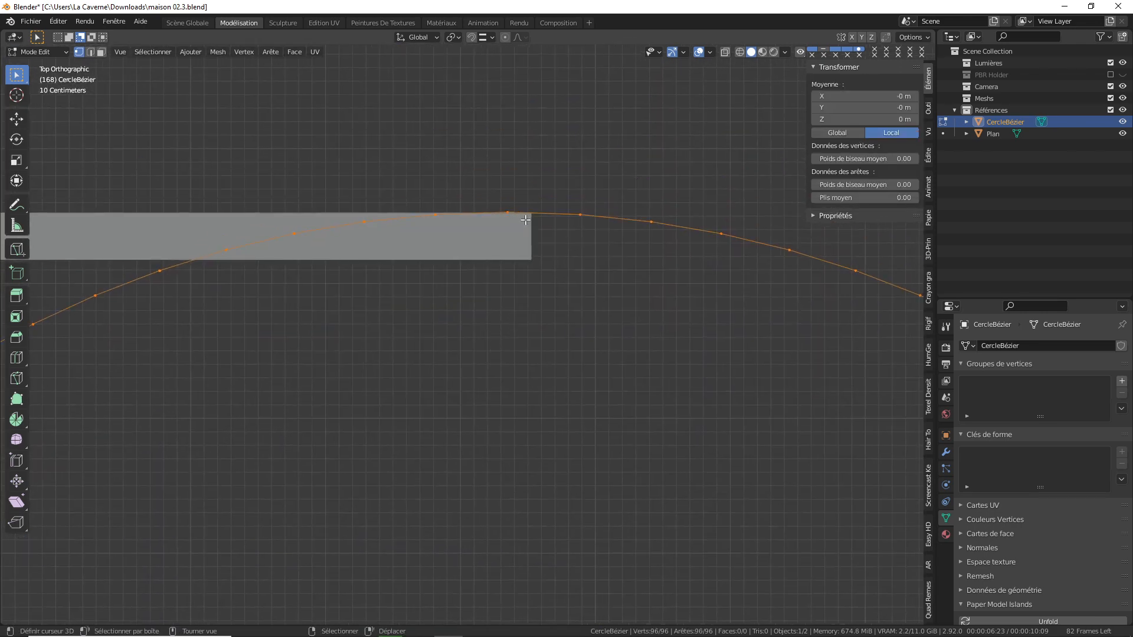
key(g)
key(x)
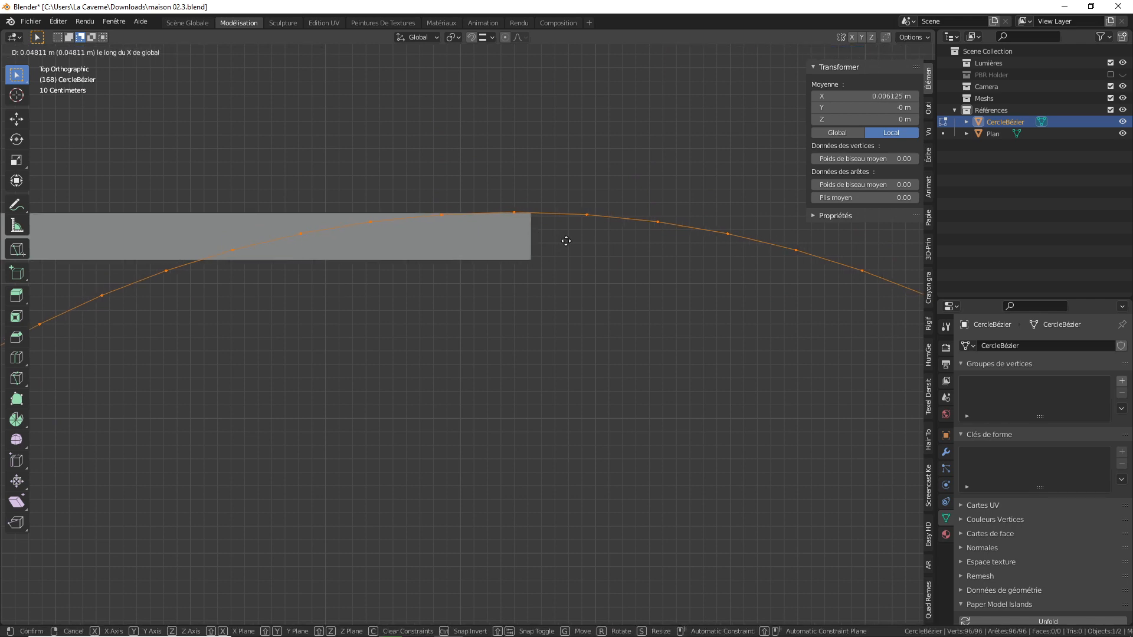
click(596, 244)
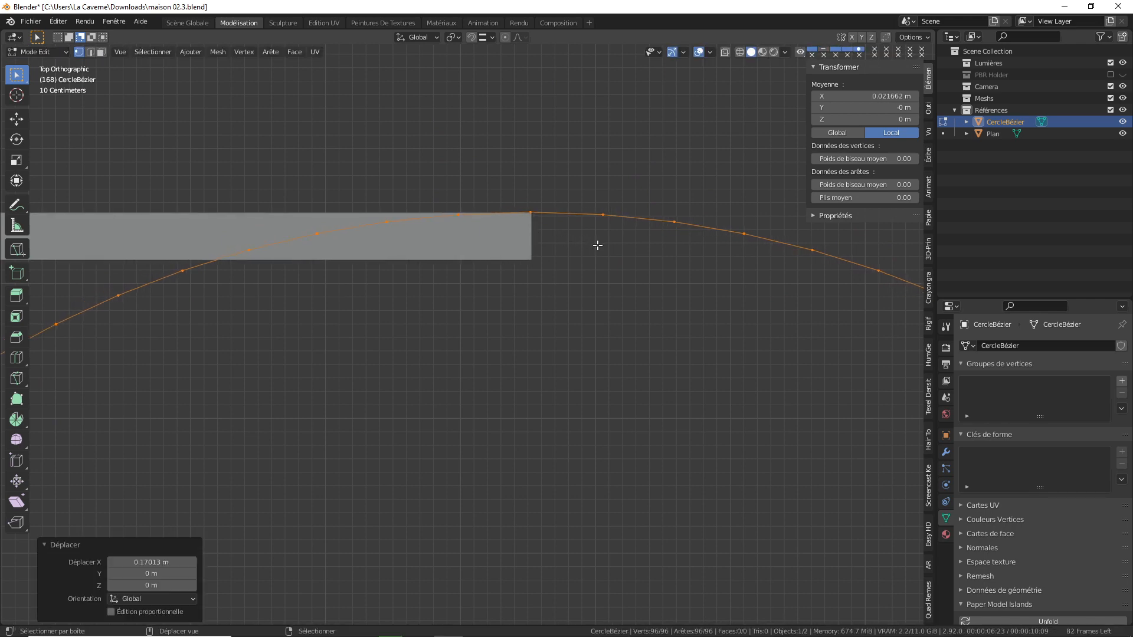
Fine-tune the circle on the upper wall's outer corner by moving it about 0.0046 m along X and scaling it to about 0.999
scroll(580, 211, up, 4)
shift+middle_drag(580, 211, 494, 389)
scroll(559, 275, up, 4)
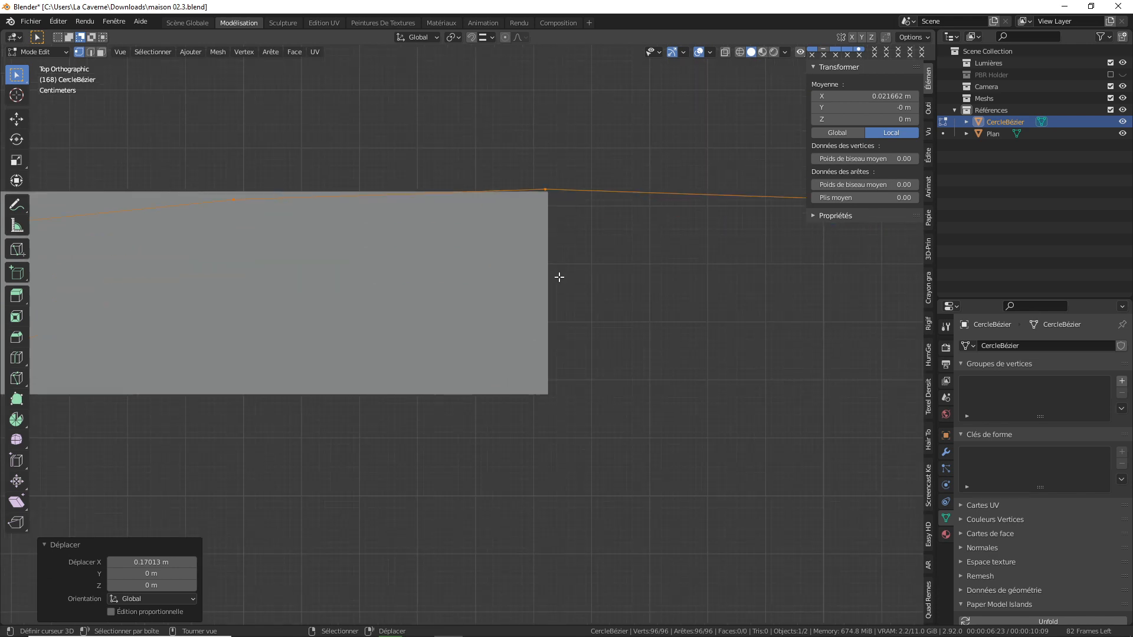
shift+middle_drag(577, 214, 529, 299)
scroll(539, 236, up, 4)
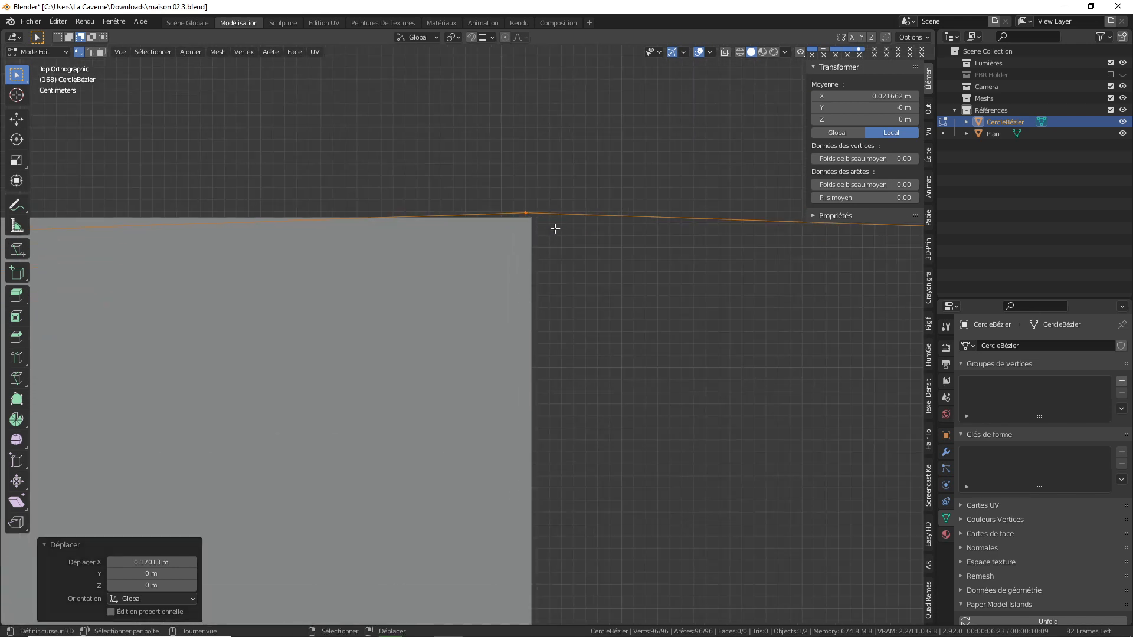
key(g)
key(x)
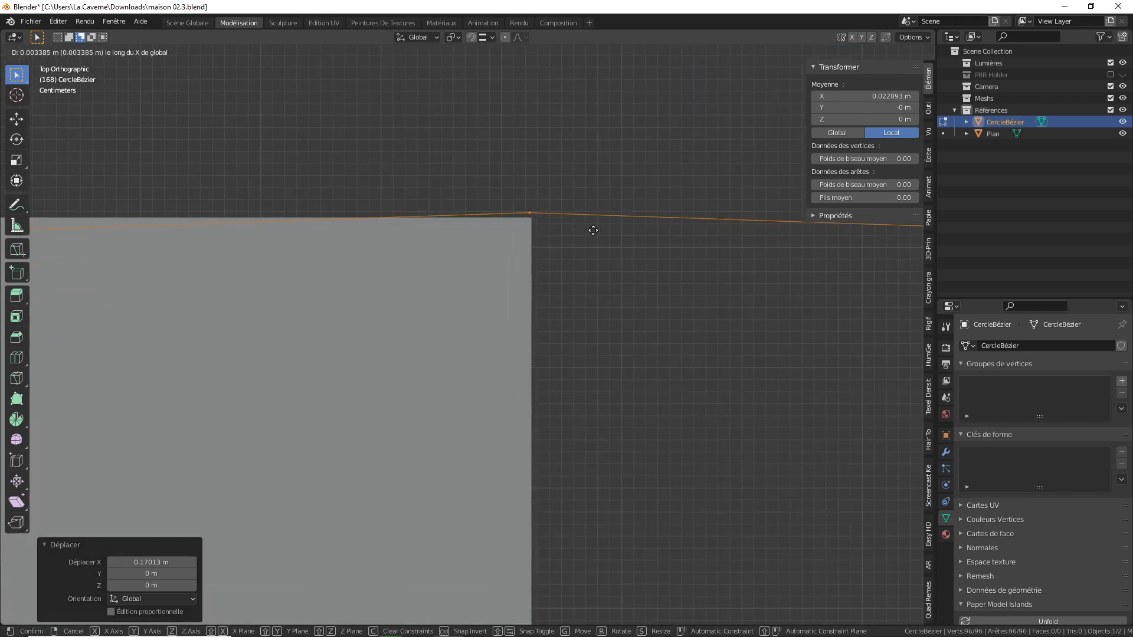
click(607, 230)
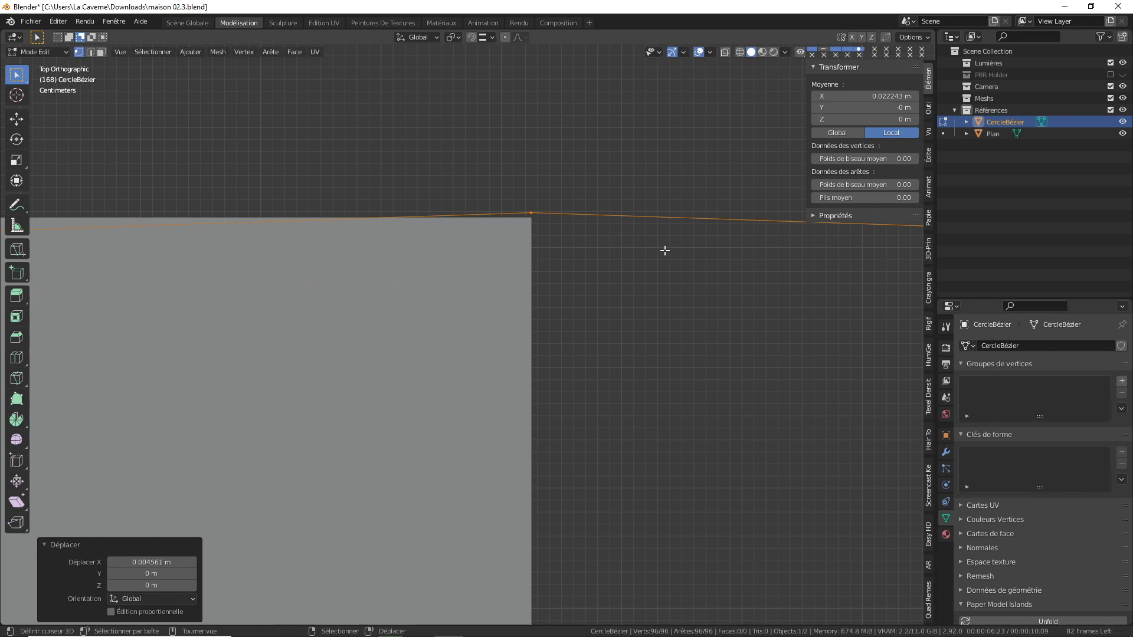
key(s)
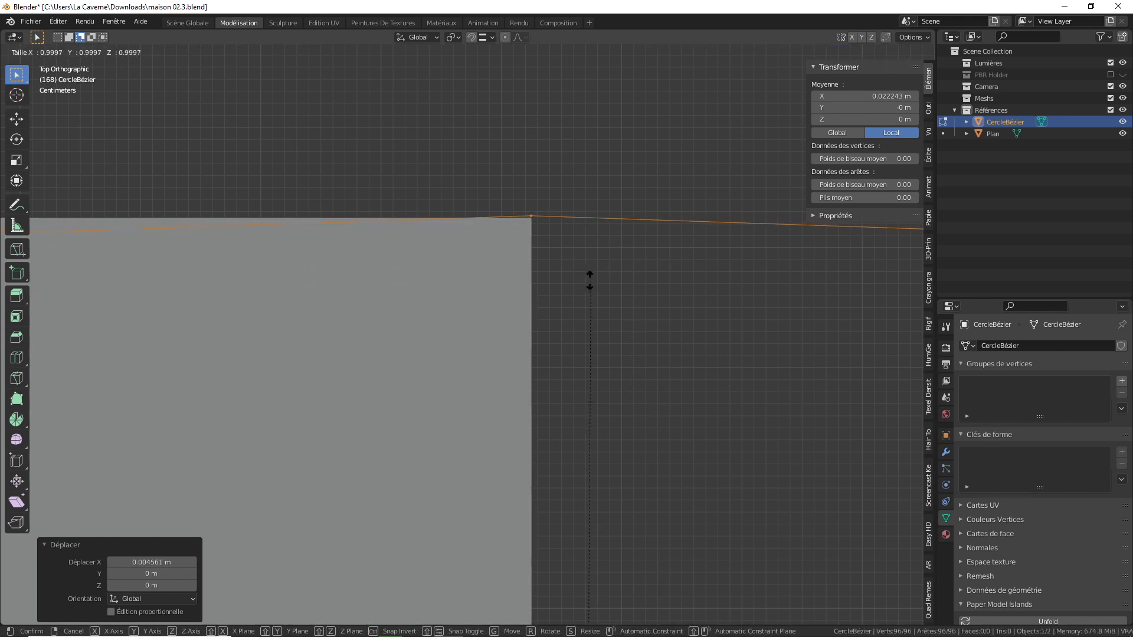
click(541, 301)
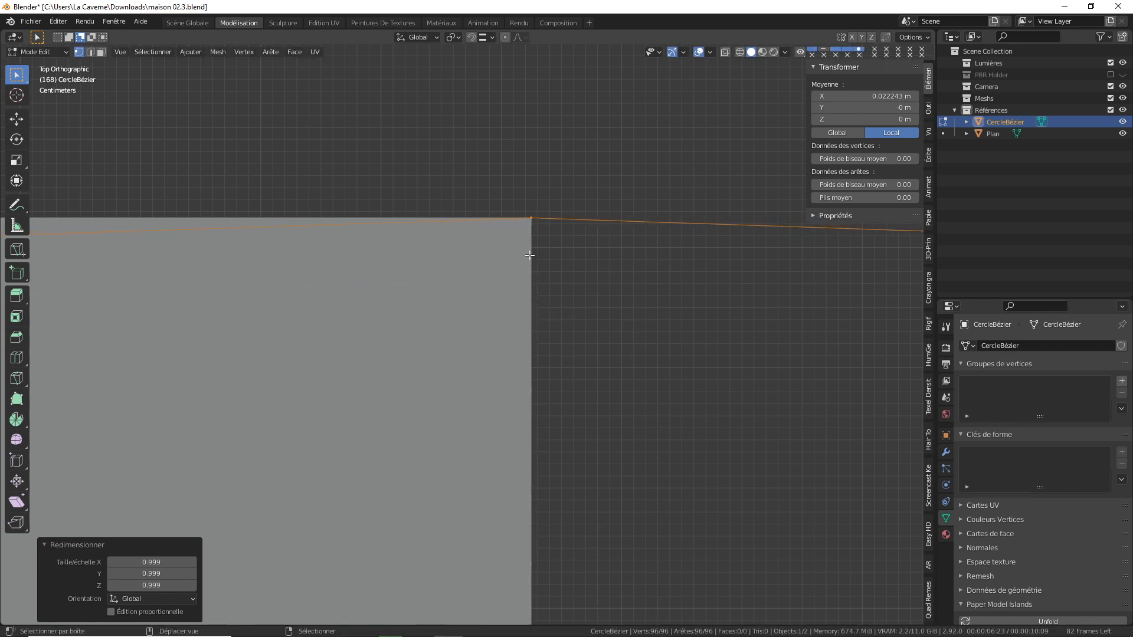
Delete the vertices of the circle's left half between the two wall ends, keeping the vertices on the outer corners
scroll(532, 218, down, 4)
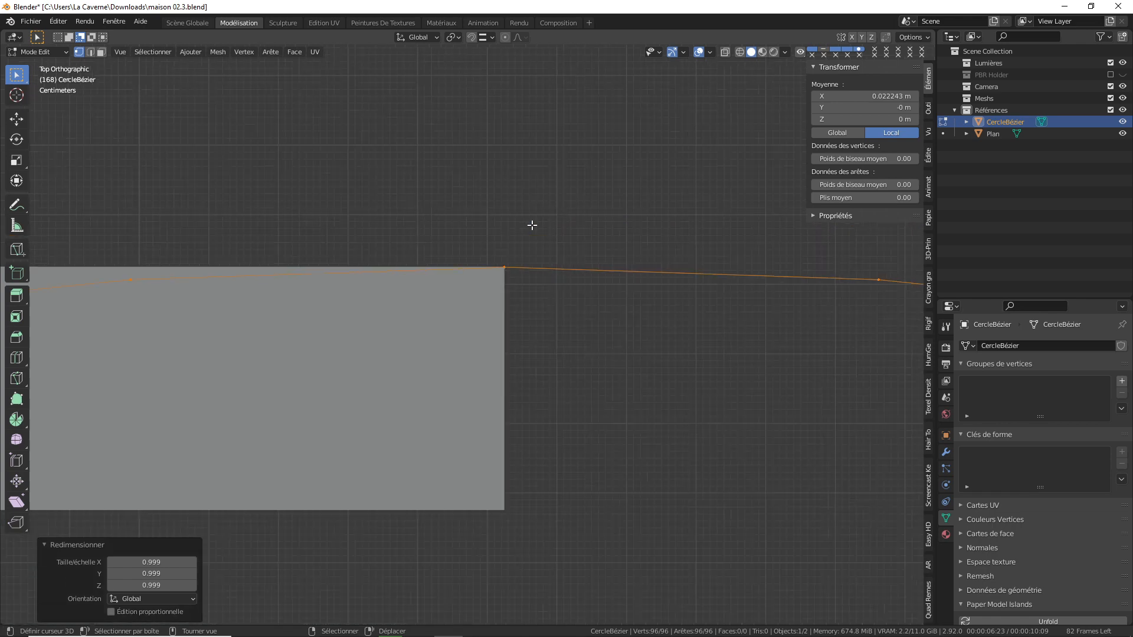
click(390, 302)
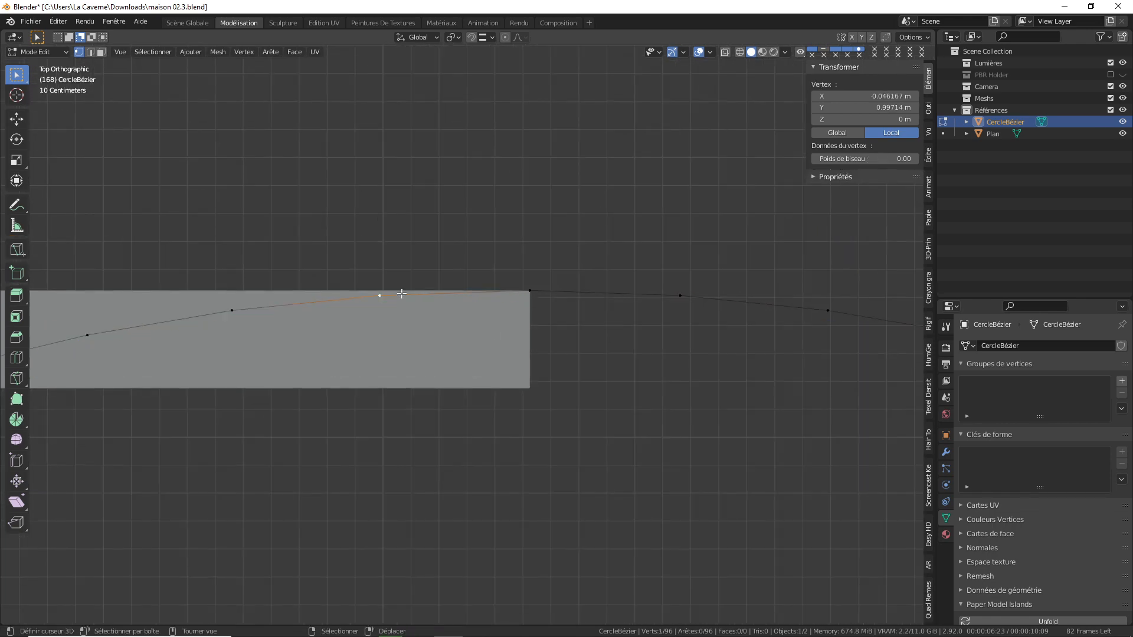
scroll(502, 254, down, 8)
shift+middle_drag(502, 254, 549, 122)
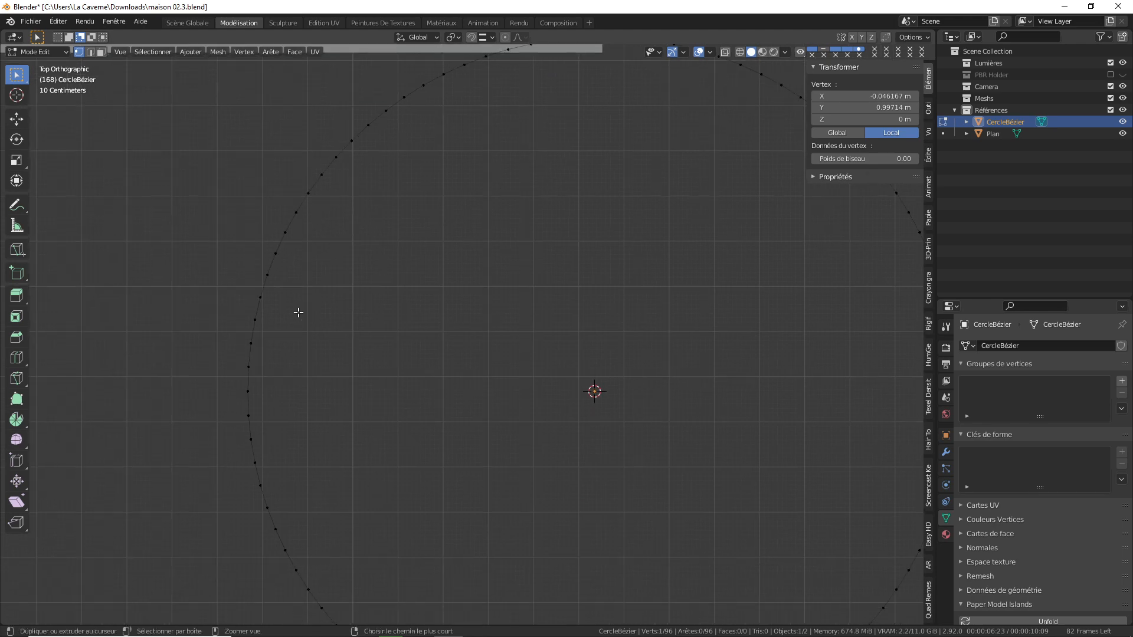
ctrl+click(246, 367)
shift+middle_drag(469, 427, 482, 121)
scroll(518, 309, up, 3)
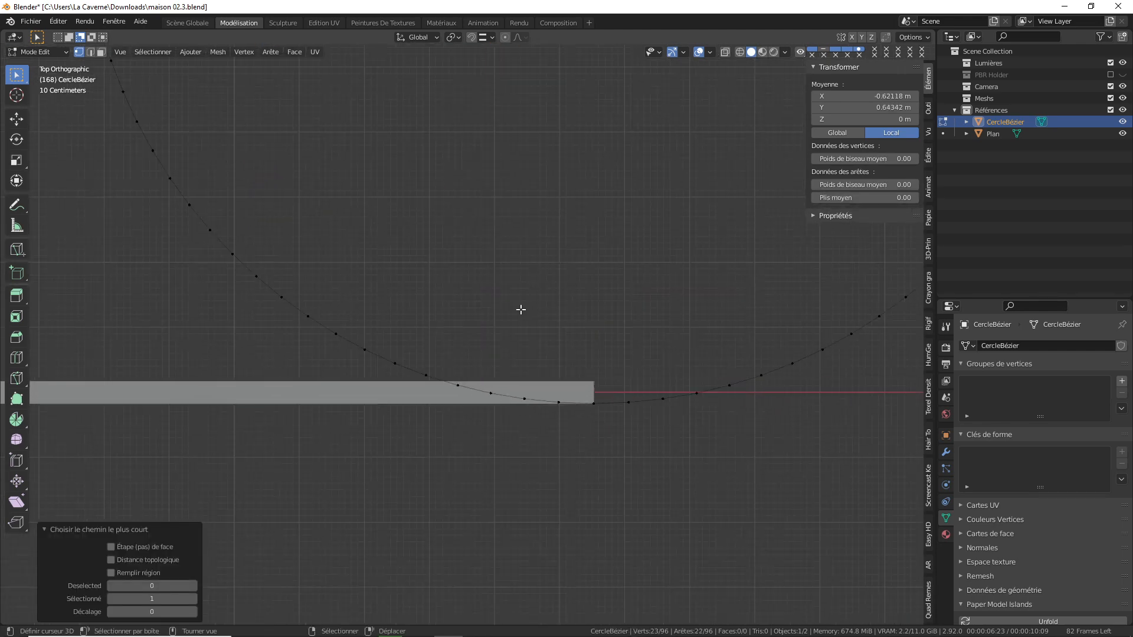
ctrl+click(598, 433)
scroll(572, 328, down, 2)
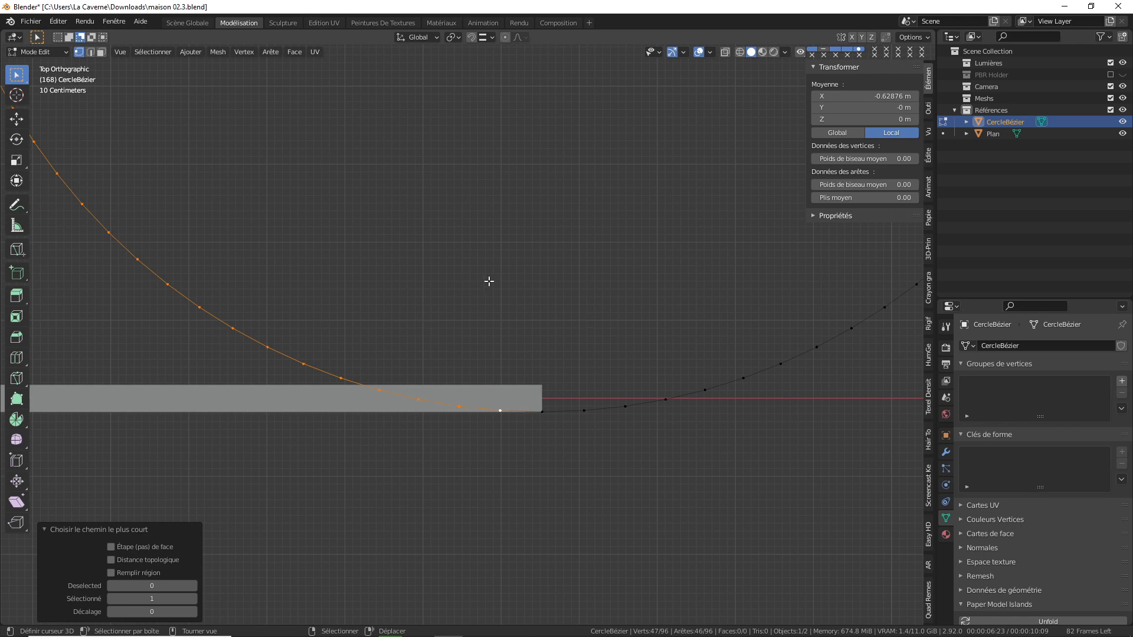
key(x)
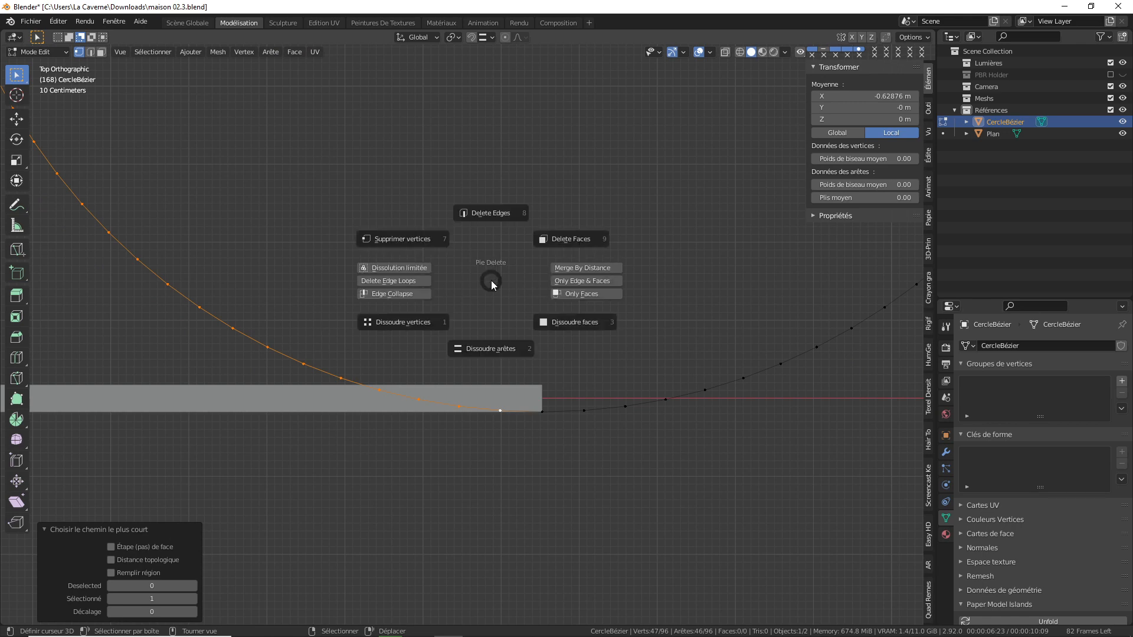
click(405, 239)
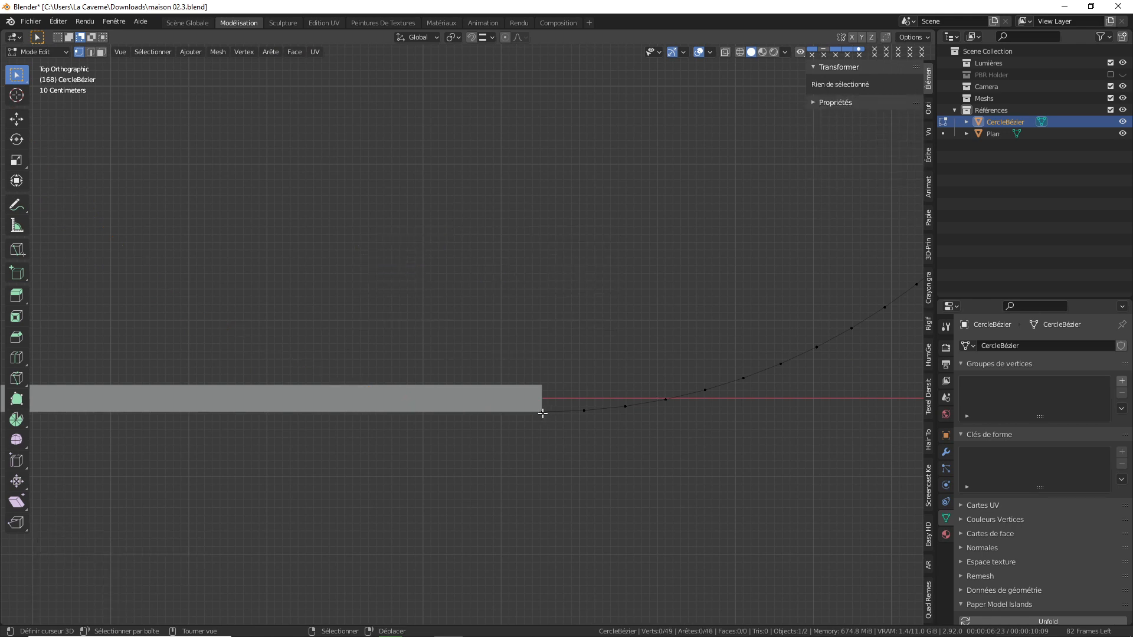
Duplicate the remaining half circle in place and scale the copy to about 0.959 as the rounded wall's inner edge
scroll(751, 228, down, 8)
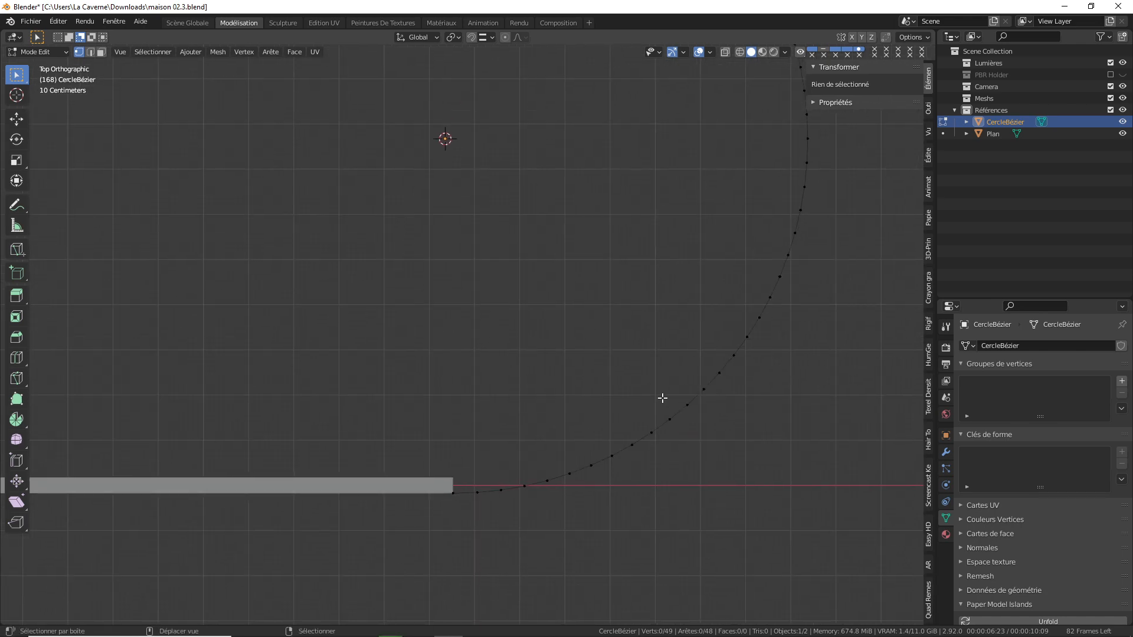
key(a)
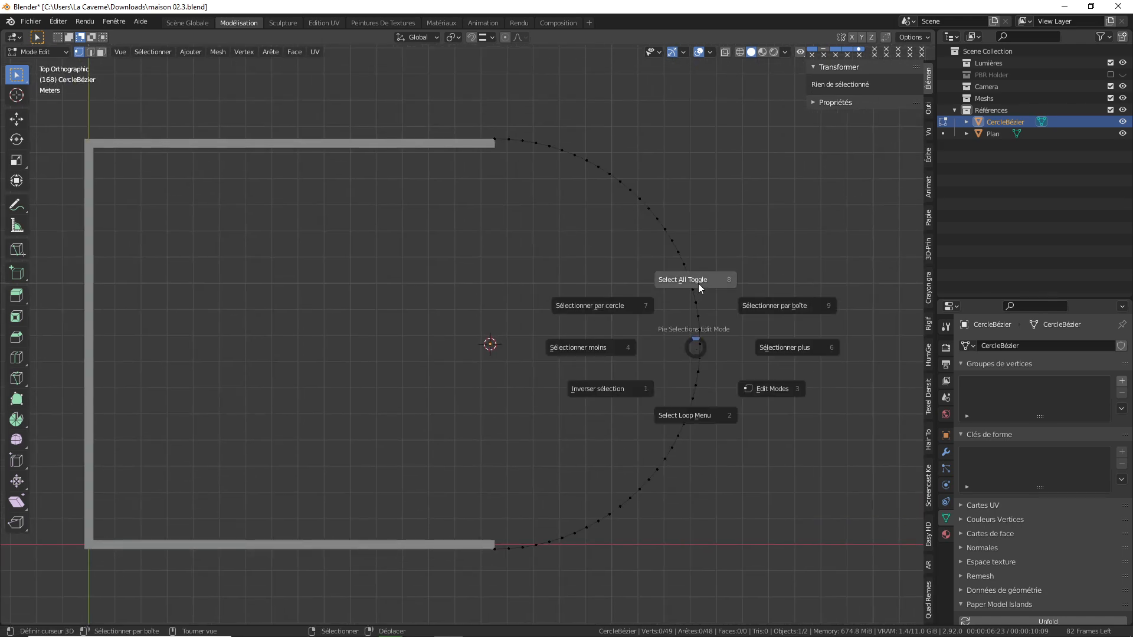
click(698, 283)
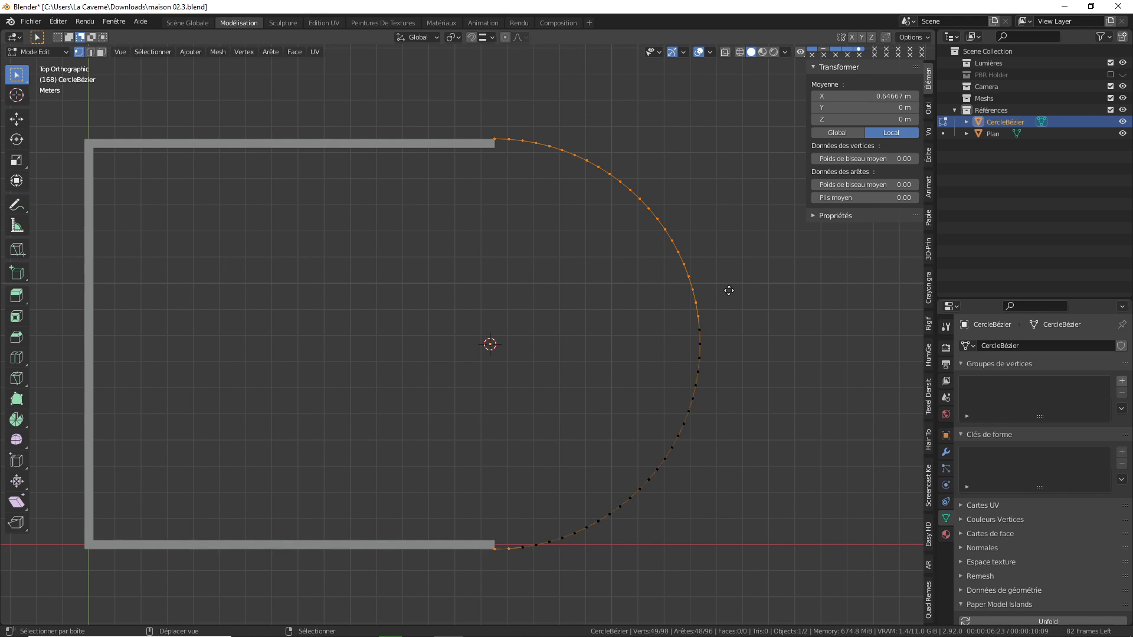
right_click(731, 284)
key(s)
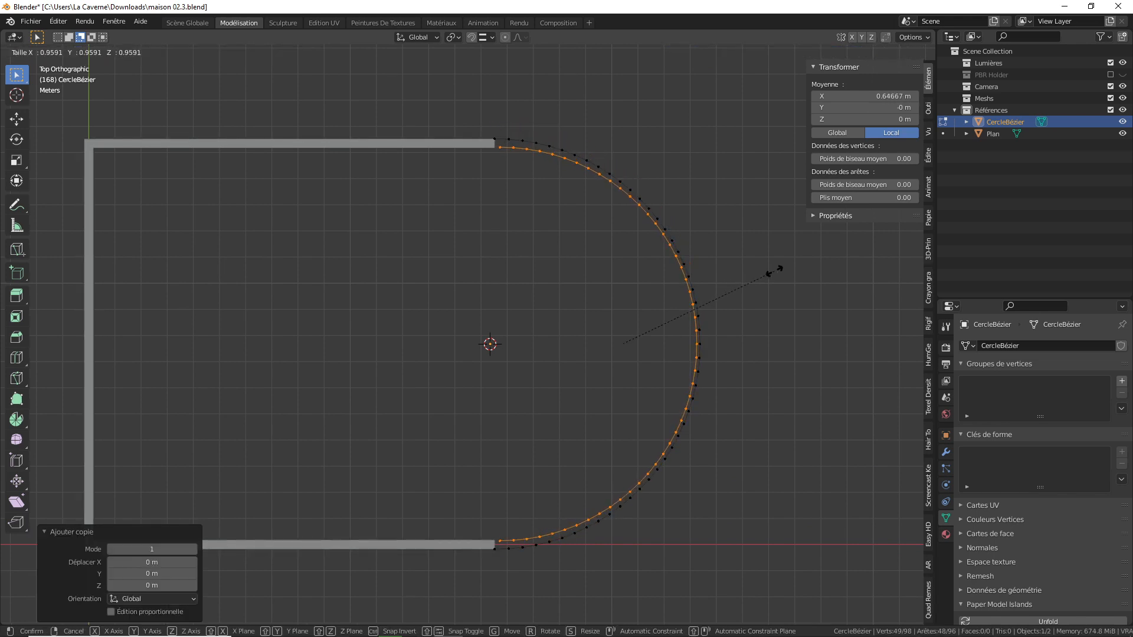
click(773, 271)
Move the inner arc about -0.196 m along X so it starts at the upper wall's end
scroll(612, 245, up, 5)
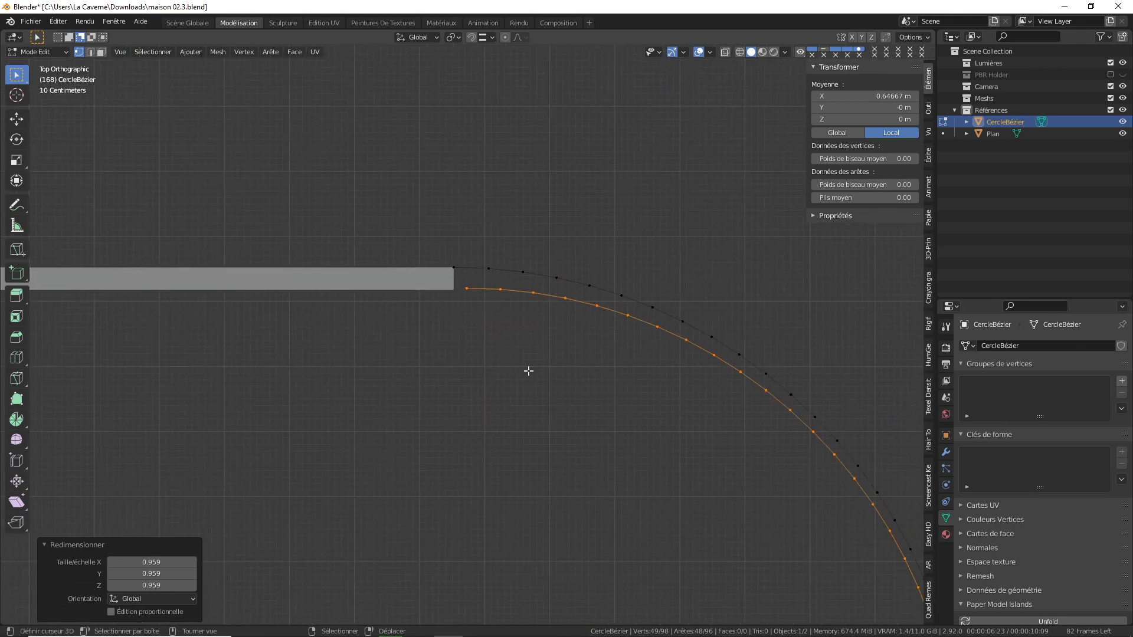
scroll(529, 296, up, 4)
key(g)
key(x)
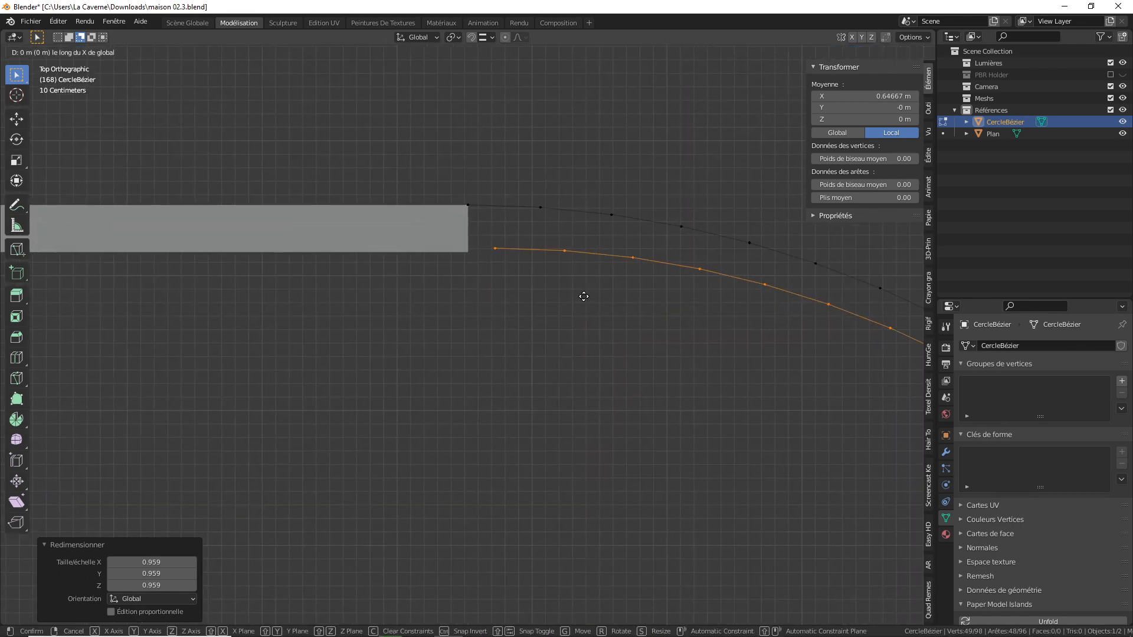
click(540, 310)
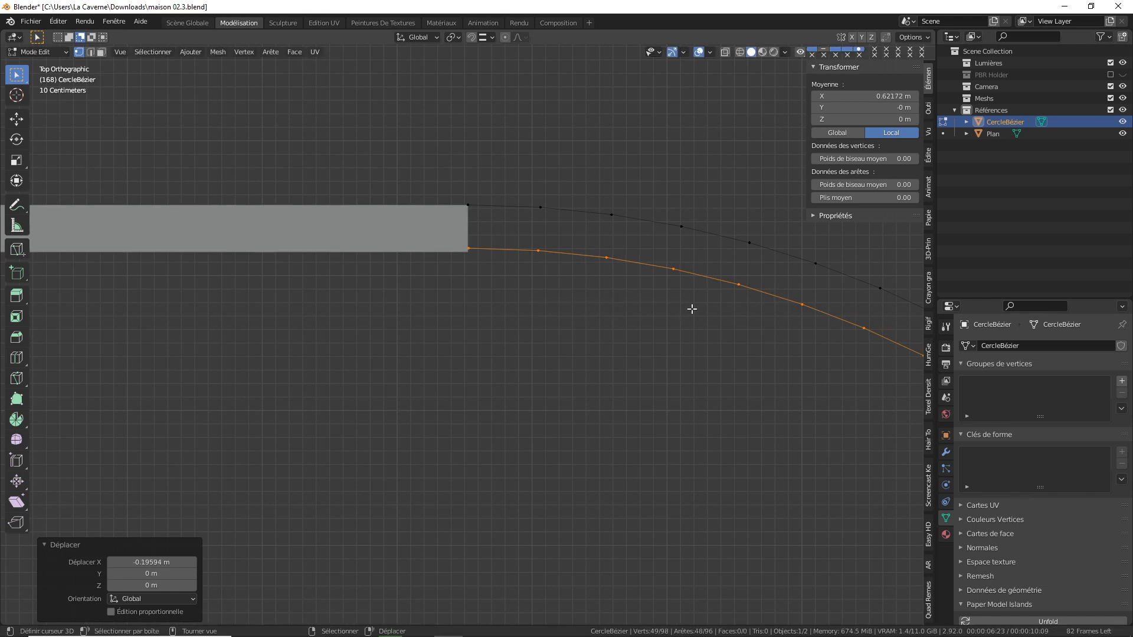
Scale the inner arc to about 0.996 and move it about -0.017 m along X to meet the upper wall's inner corner
key(s)
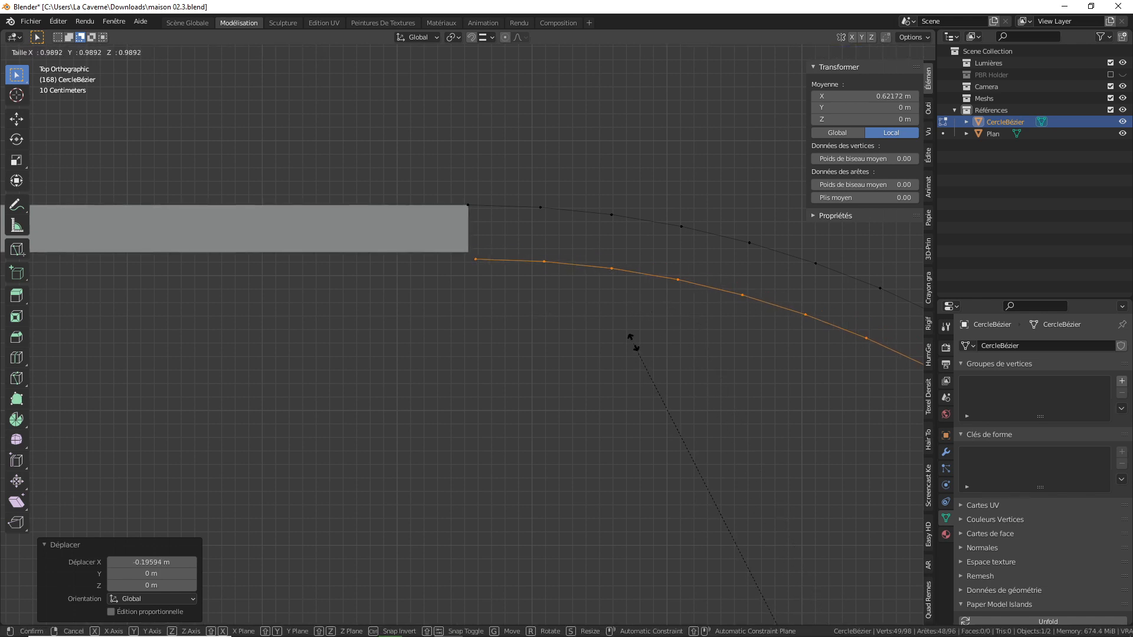
click(597, 272)
key(g)
key(x)
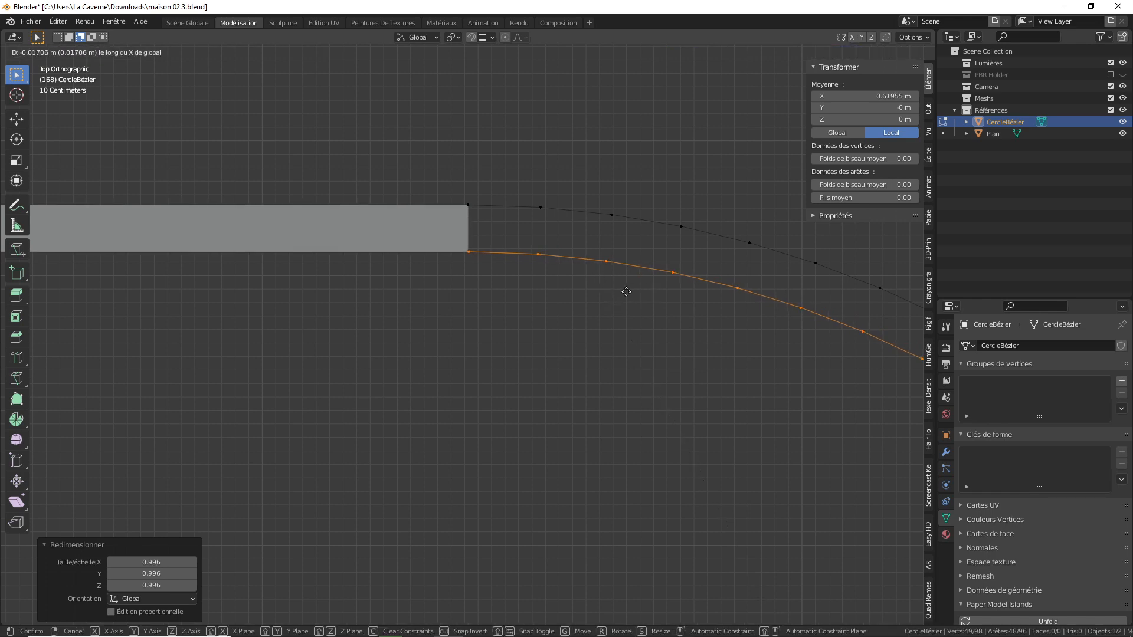
click(626, 292)
Examine how the inner arc meets both walls and inspect its upper end closely at the wall's inner corner
scroll(635, 295, down, 5)
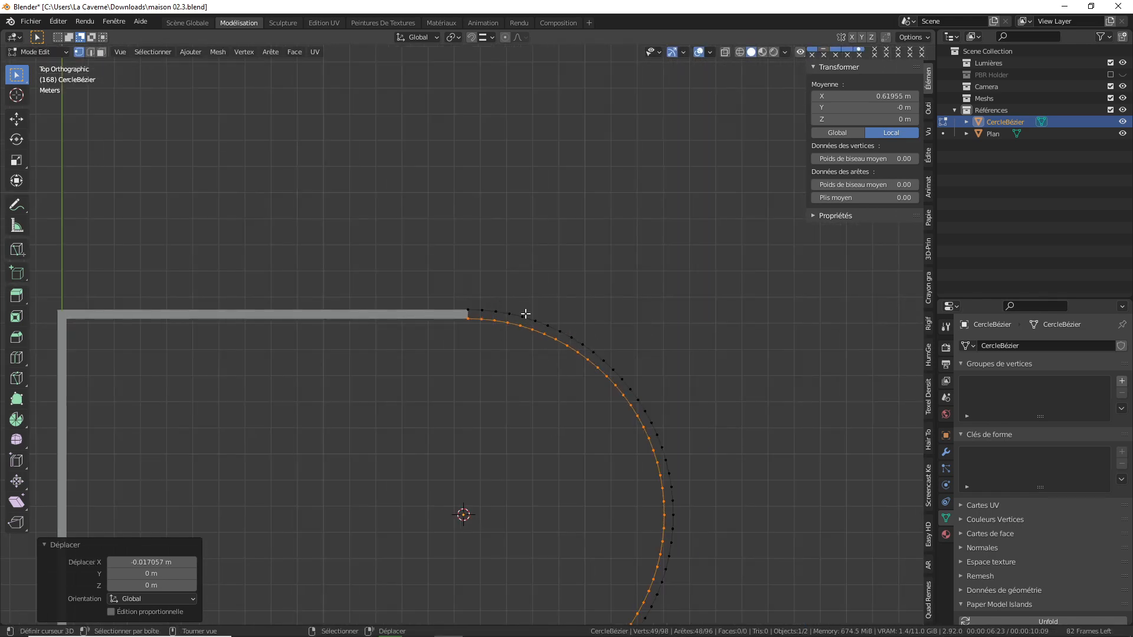
scroll(662, 487, up, 1)
shift+middle_drag(655, 501, 678, 321)
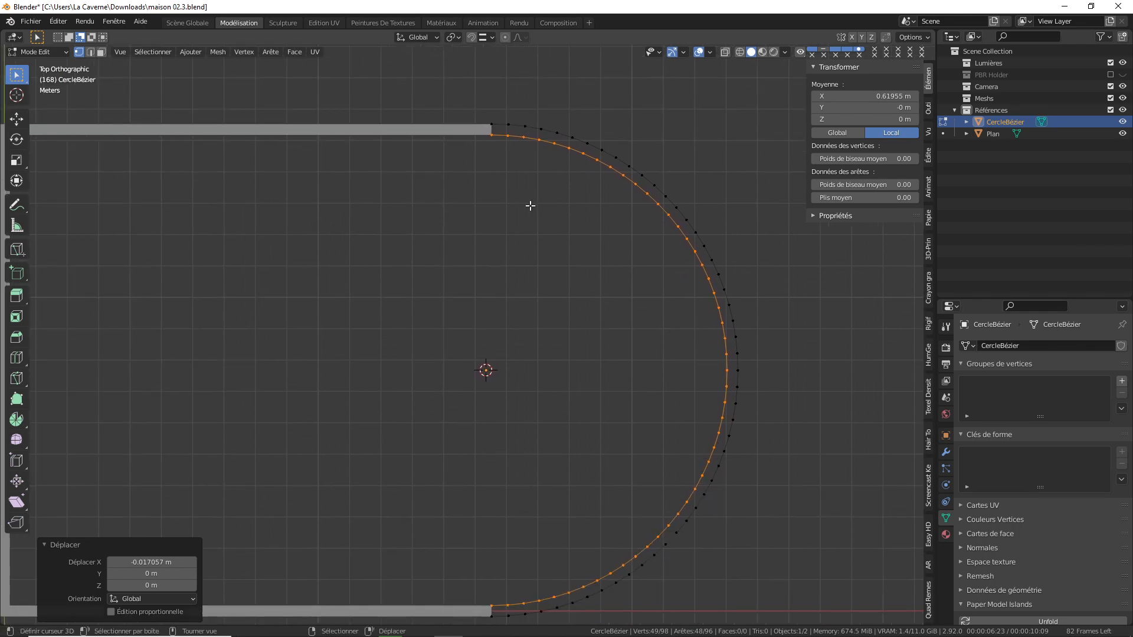
scroll(527, 198, down, 1)
shift+middle_drag(513, 179, 539, 293)
scroll(541, 301, up, 5)
shift+middle_drag(564, 214, 508, 299)
scroll(534, 303, up, 5)
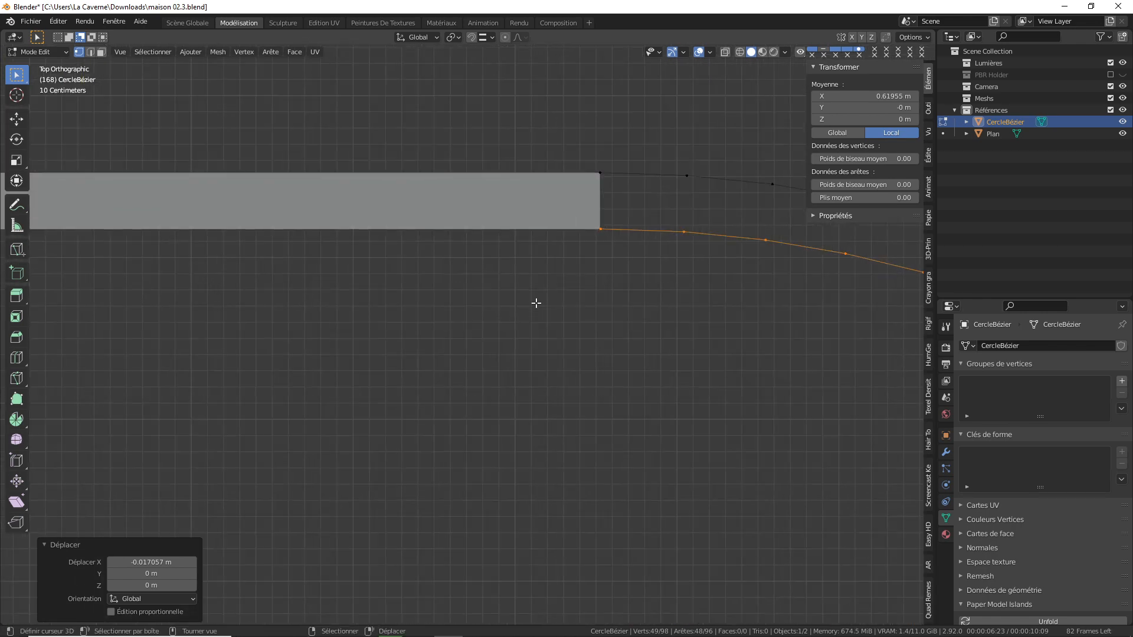
shift+middle_drag(602, 205, 523, 259)
scroll(540, 247, up, 4)
shift+middle_drag(601, 237, 524, 293)
scroll(529, 299, up, 5)
shift+middle_drag(615, 217, 539, 321)
scroll(551, 300, up, 6)
scroll(553, 296, up, 4)
shift+middle_drag(608, 187, 507, 358)
Refine the inner arc by scaling it to about 0.9998 and moving it about -0.005 m along X onto the upper wall's inner corner
key(g)
key(x)
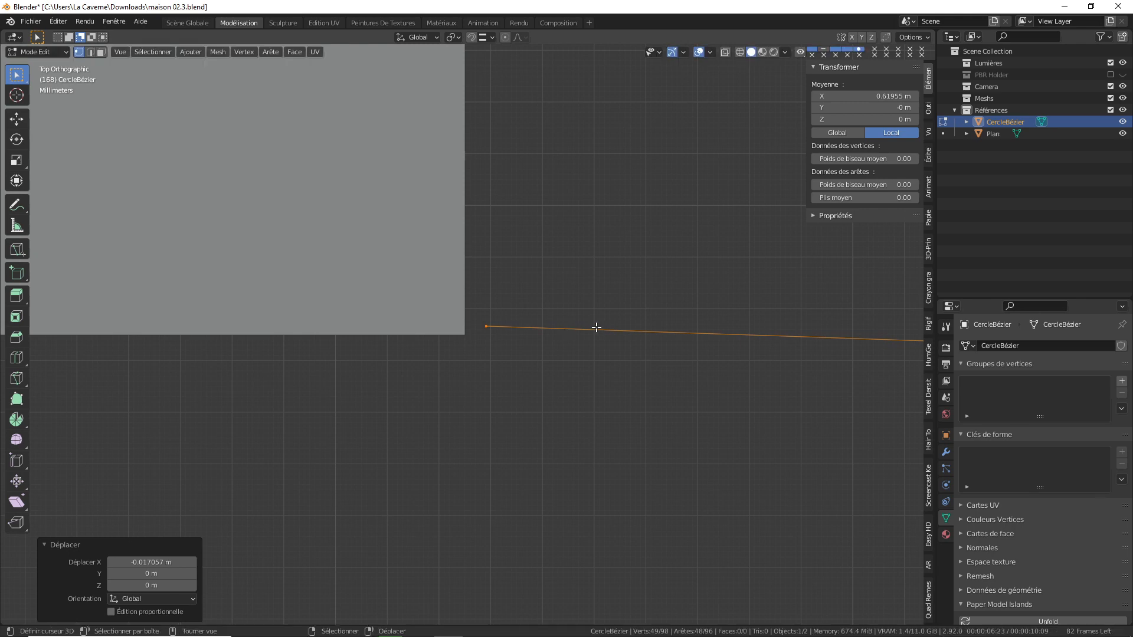
key(s)
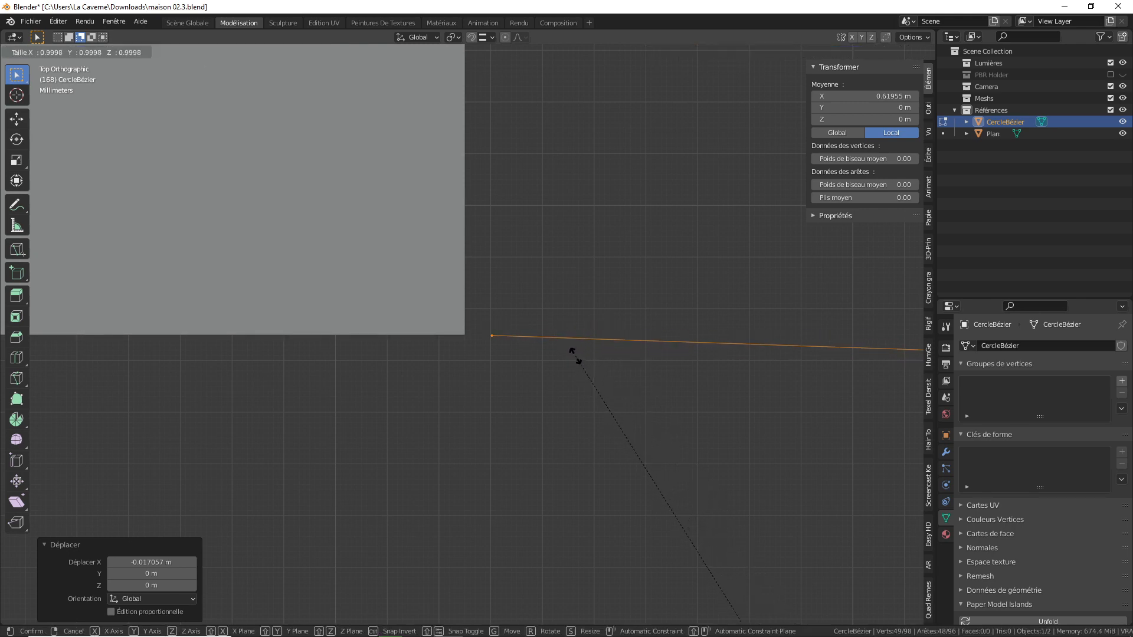
click(573, 346)
key(g)
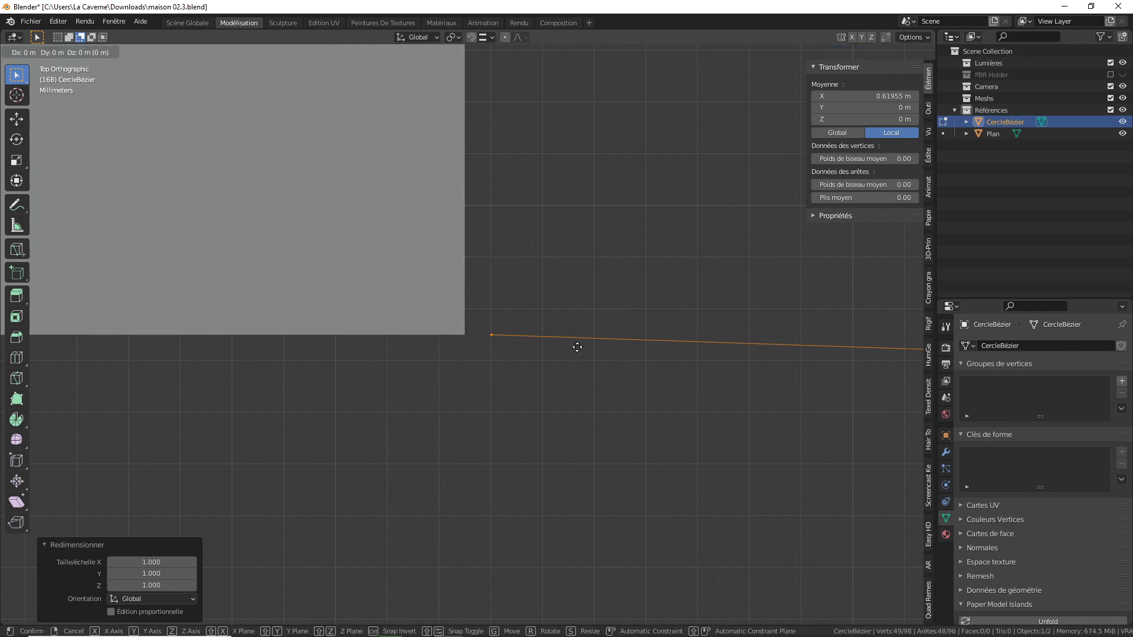
key(x)
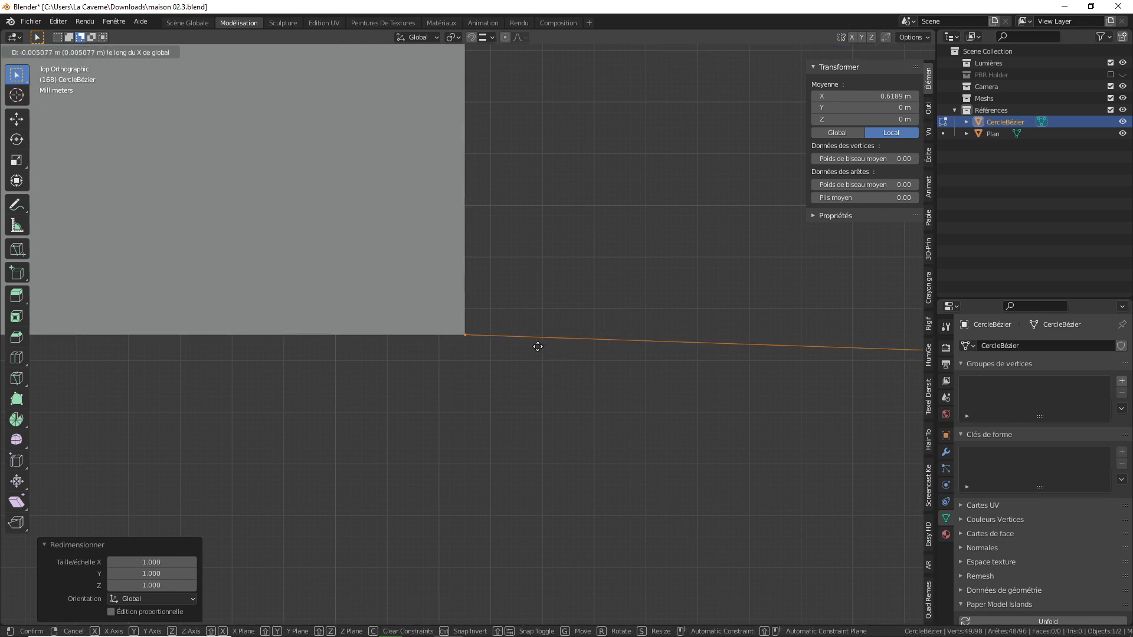
click(538, 347)
scroll(503, 346, up, 19)
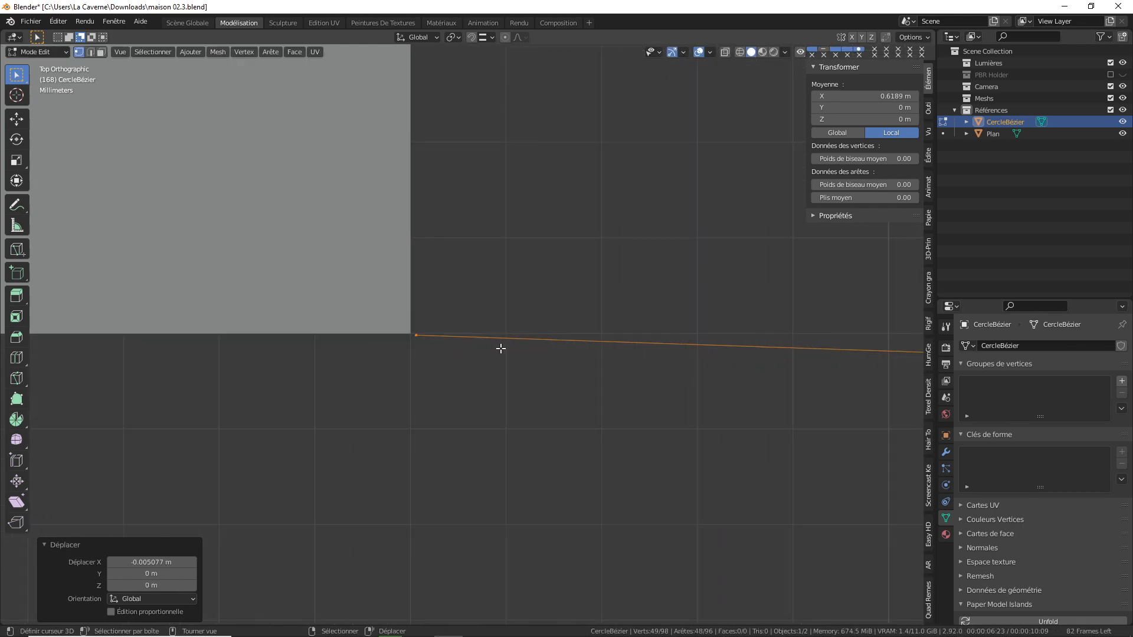
Fine-tune the inner arc's scale and move it about -0.00005 m along X exactly onto the upper wall's inner corner
shift+middle_drag(387, 328, 521, 354)
key(s)
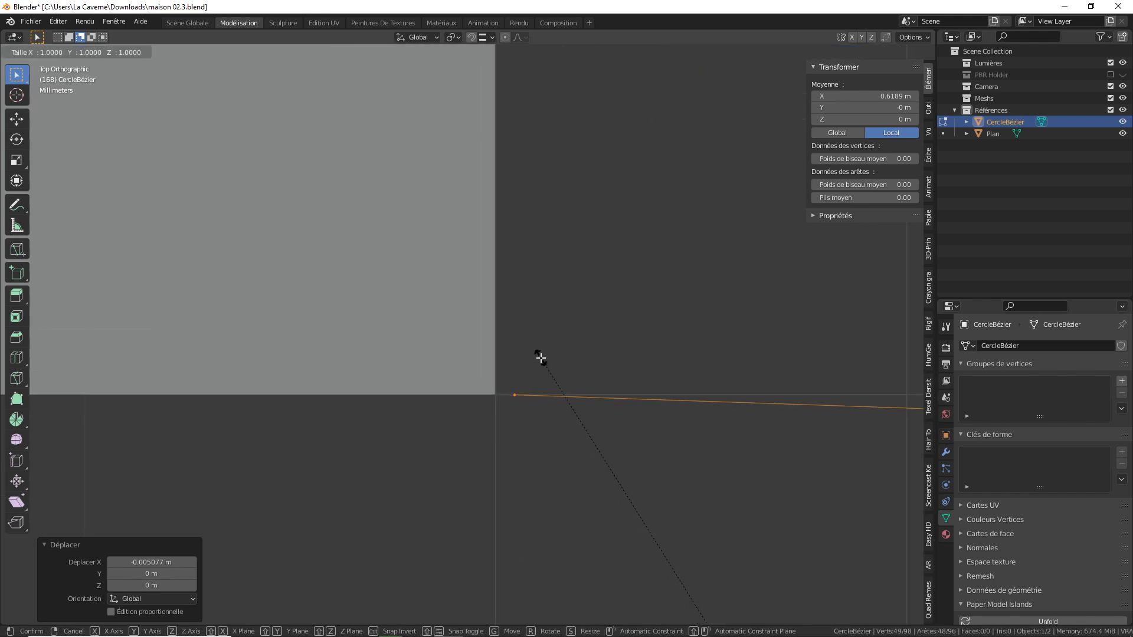
click(541, 358)
key(g)
key(x)
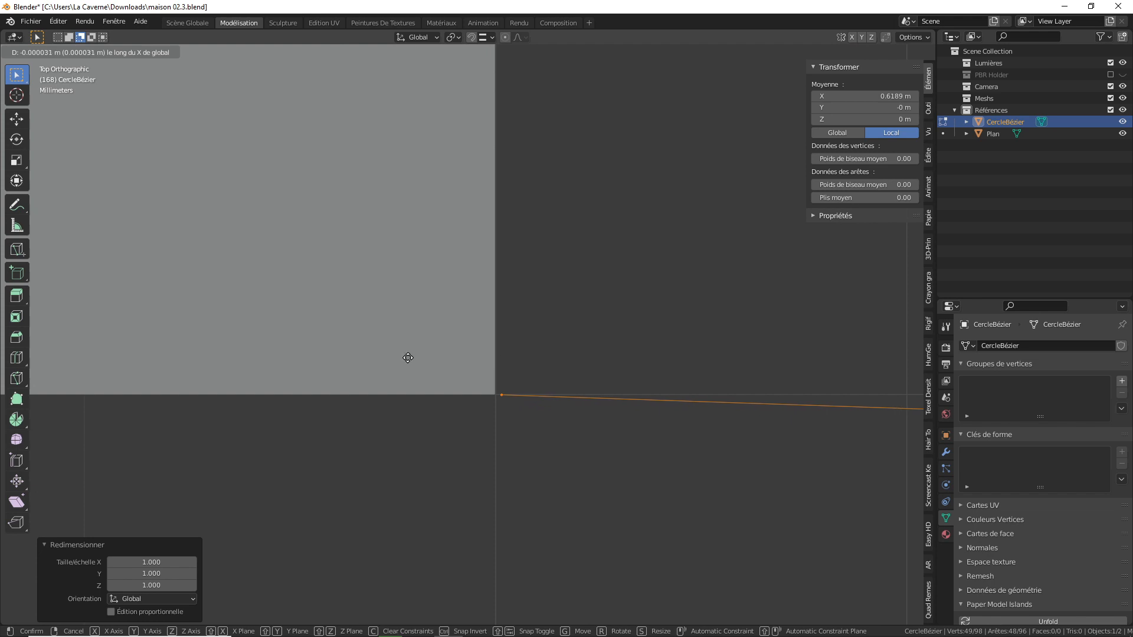
click(347, 355)
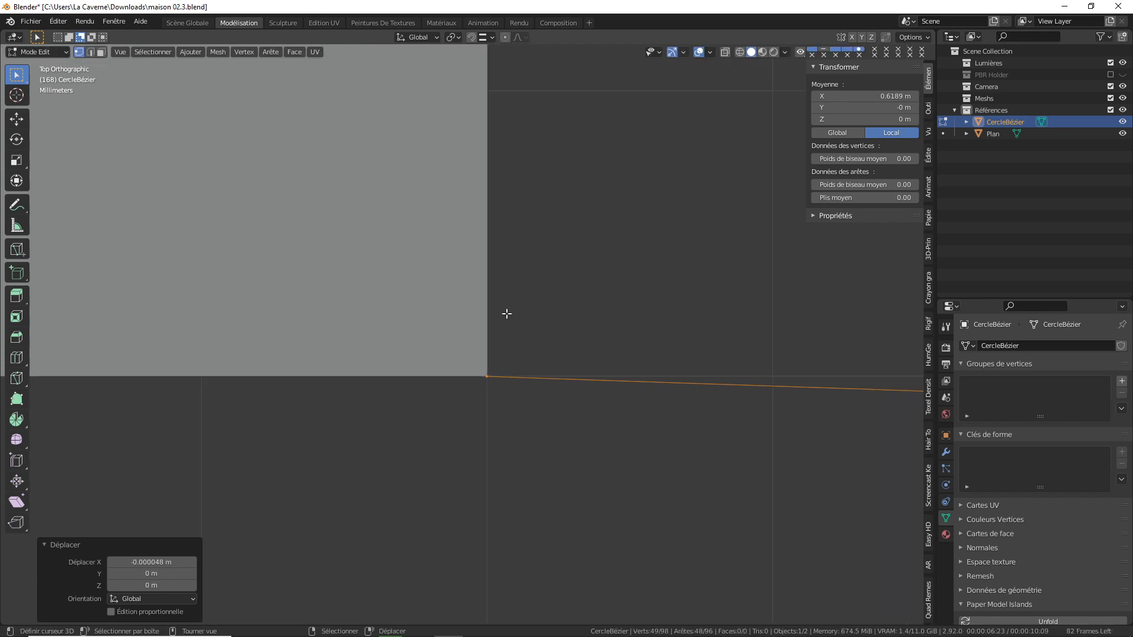
Select the whole outer arc, rescale it very slightly and move it about 0.0005 m along X to the upper wall's outer corner
shift+middle_drag(506, 314, 530, 496)
scroll(539, 423, down, 4)
scroll(532, 366, down, 5)
shift+middle_drag(496, 236, 494, 495)
shift+middle_drag(519, 248, 516, 467)
scroll(536, 388, down, 4)
scroll(536, 387, down, 3)
shift+middle_drag(536, 330, 518, 526)
scroll(519, 413, down, 3)
shift+middle_drag(531, 354, 522, 624)
scroll(517, 413, down, 3)
scroll(513, 525, down, 2)
scroll(520, 487, down, 5)
scroll(574, 317, up, 11)
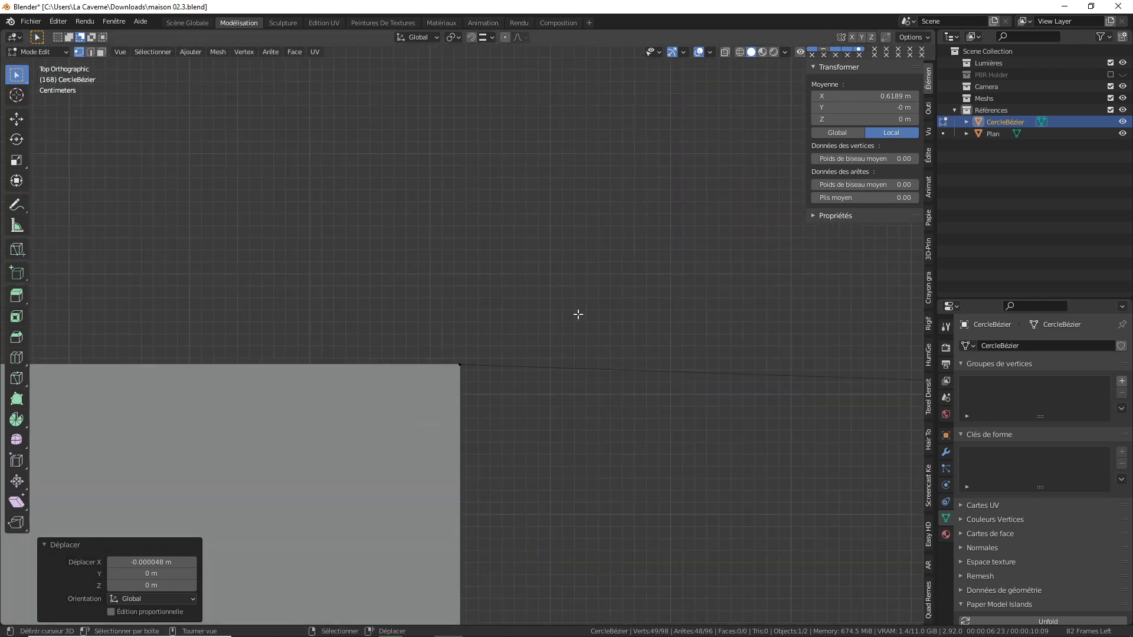
scroll(571, 320, up, 1)
shift+middle_drag(513, 291, 569, 90)
mouse_move(514, 301)
shift+middle_down()
mouse_move(508, 337)
mouse_move(523, 195)
shift+middle_up()
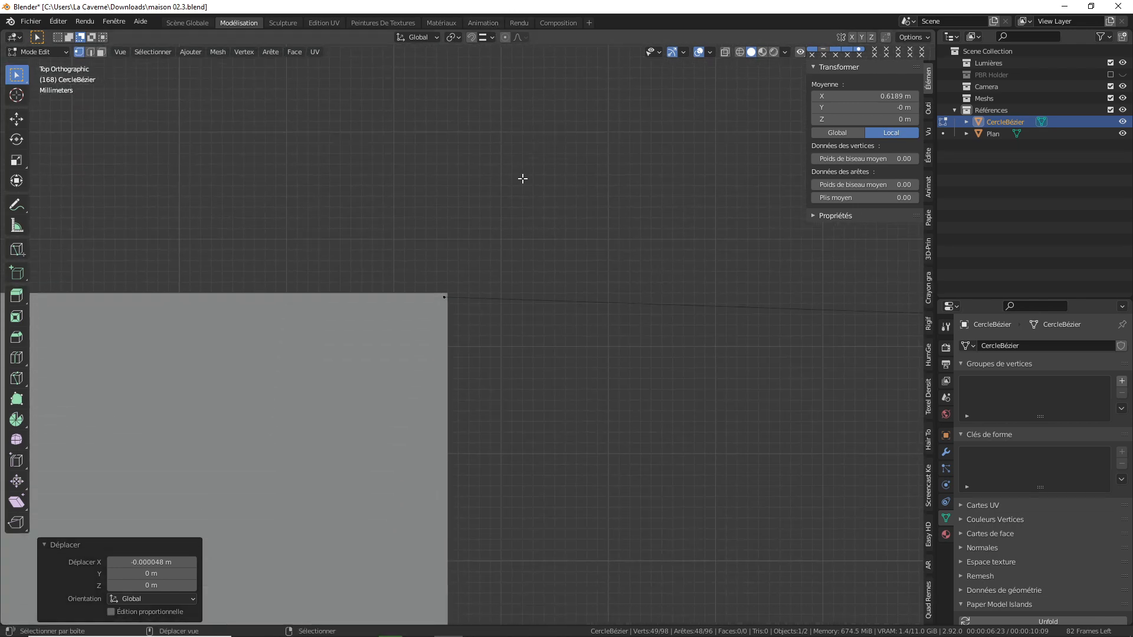
right_click(524, 300)
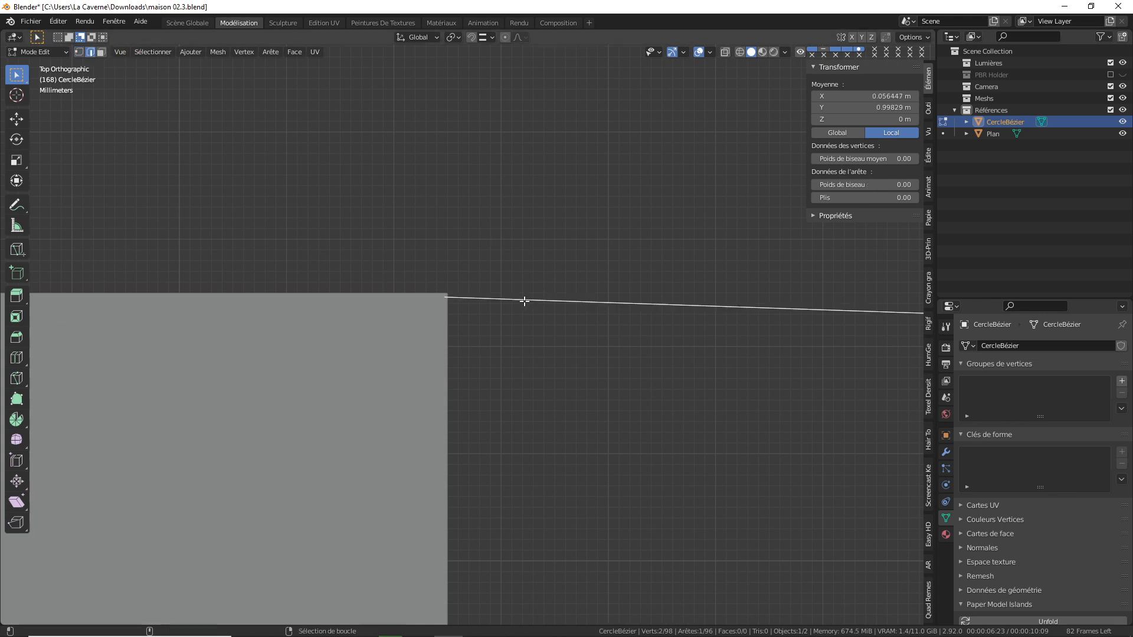
scroll(523, 301, up, 9)
shift+middle_drag(424, 183, 451, 286)
key(s)
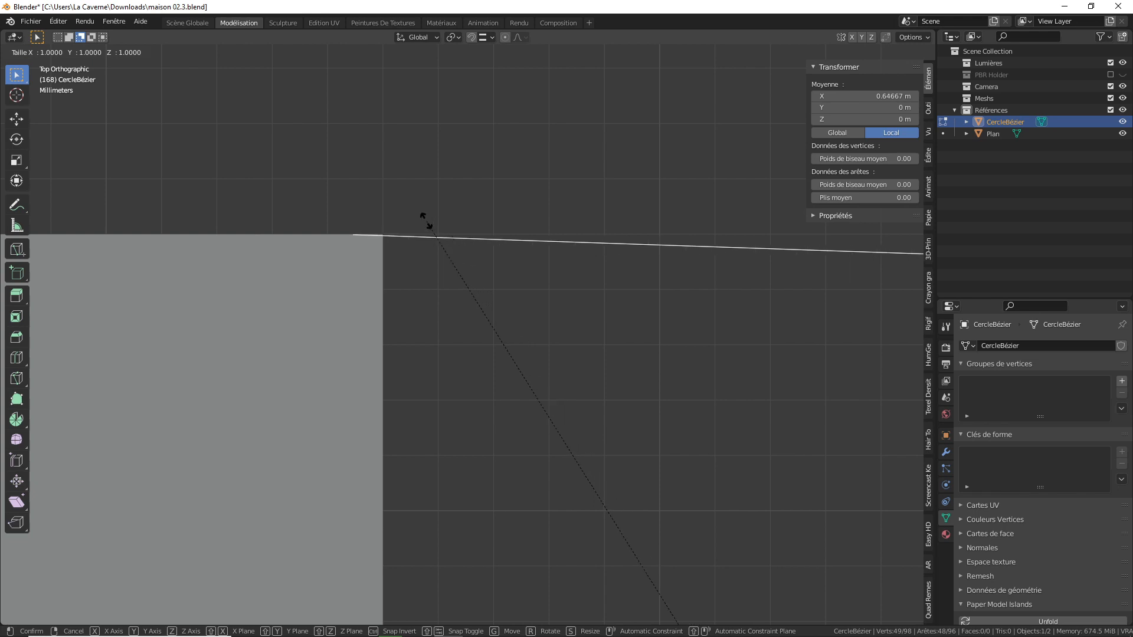
click(424, 222)
key(g)
key(x)
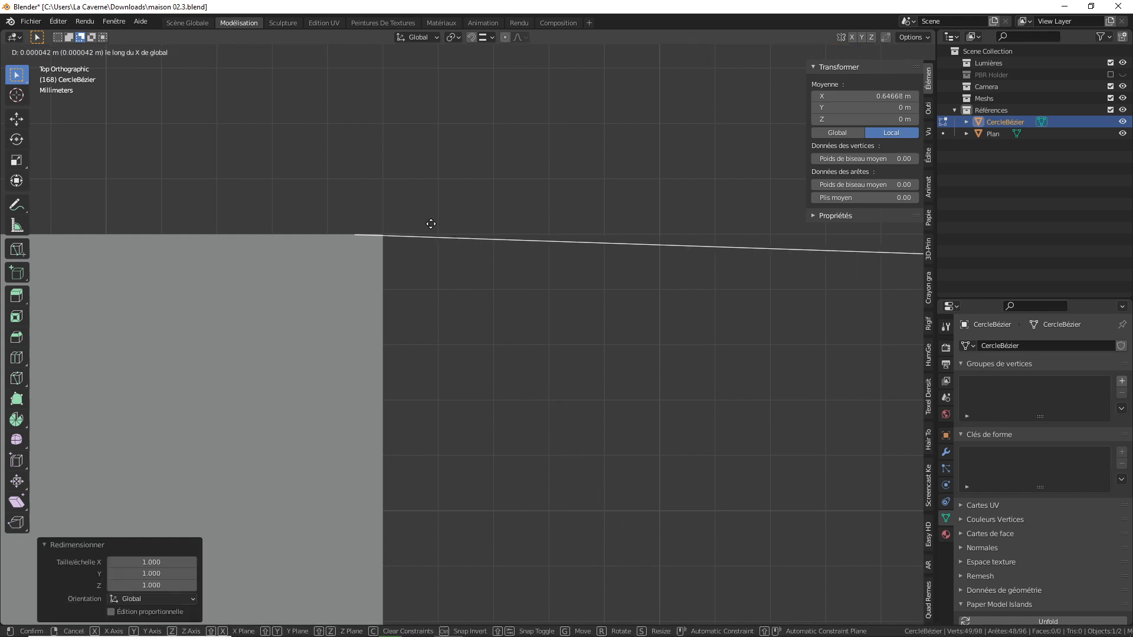
click(455, 232)
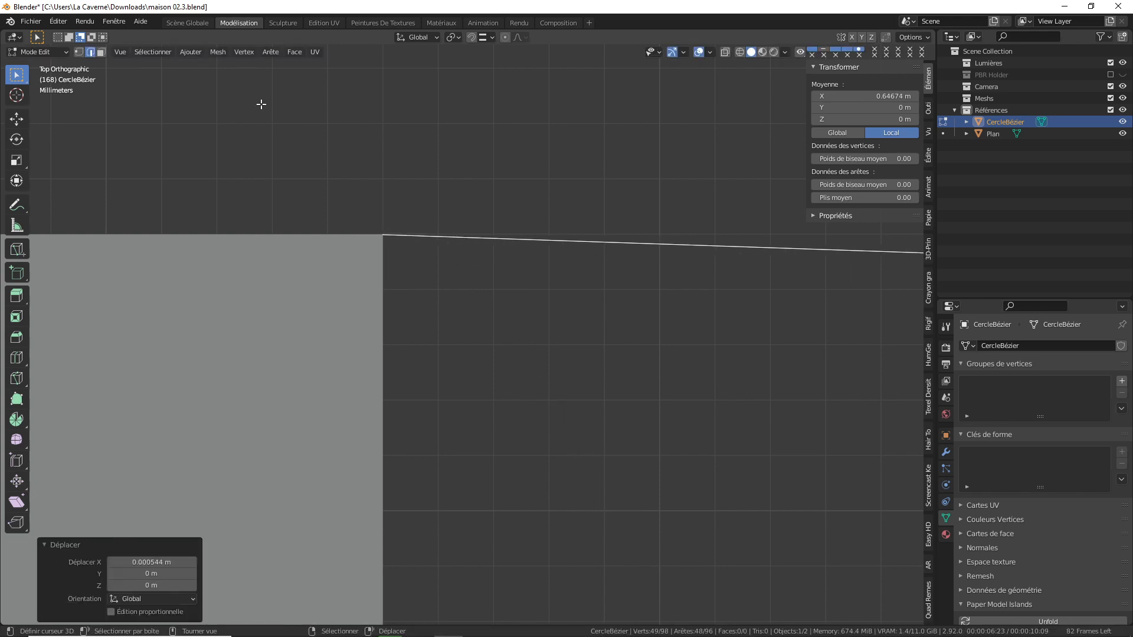
In vertex mode, fine-tune the outer arc's scale and move it 0.00001 m along X exactly onto the upper wall's outer corner
click(77, 54)
scroll(344, 203, up, 10)
shift+middle_drag(274, 125, 648, 455)
shift+middle_drag(375, 187, 410, 361)
key(s)
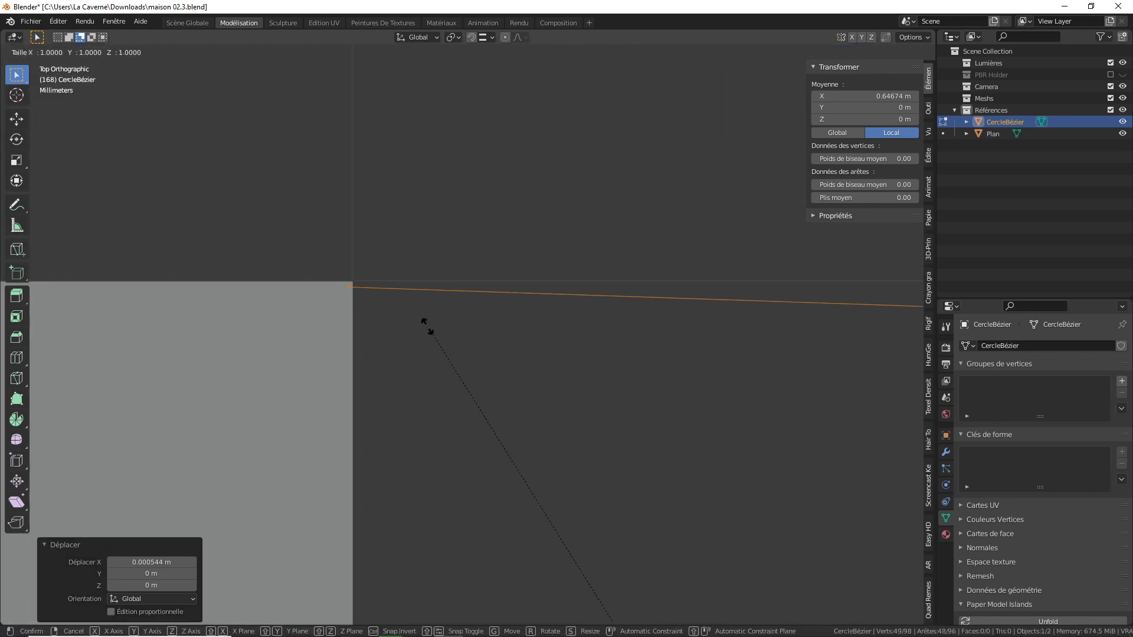
click(437, 336)
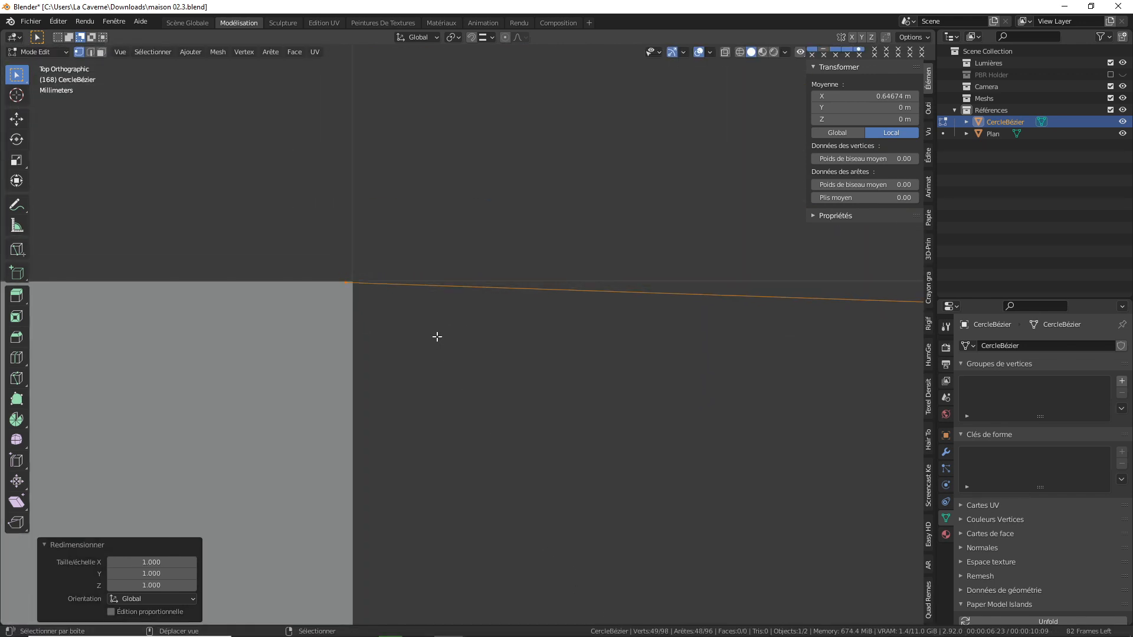
key(g)
key(x)
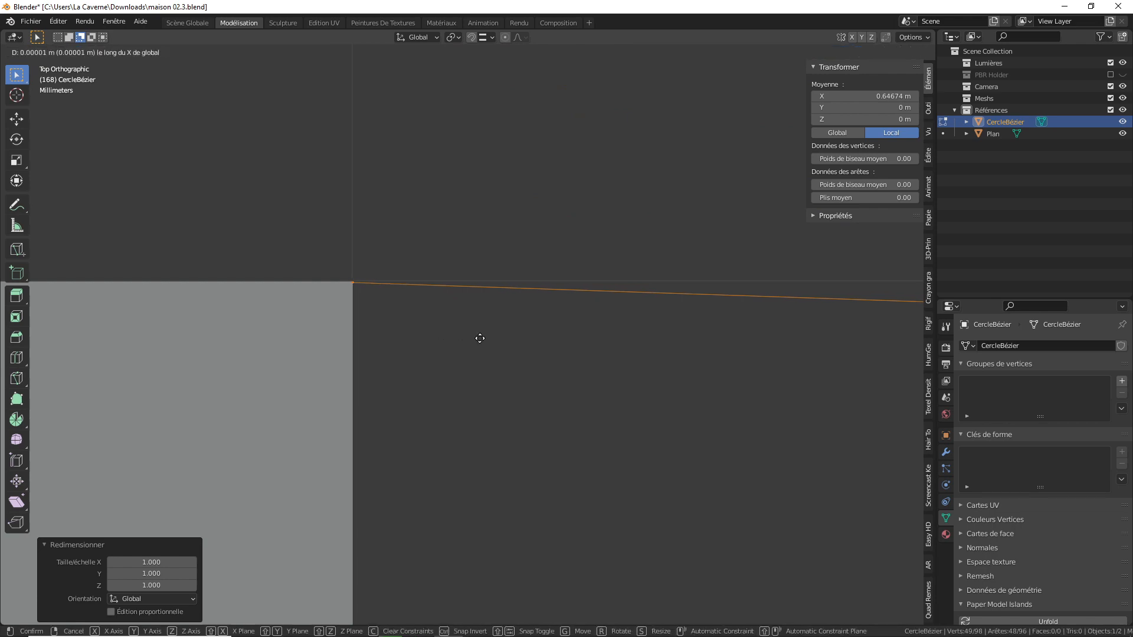
click(480, 338)
Return to Object Mode and join the CercleBézier arcs with the straight walls into the Plan object
key(KP_Decimal)
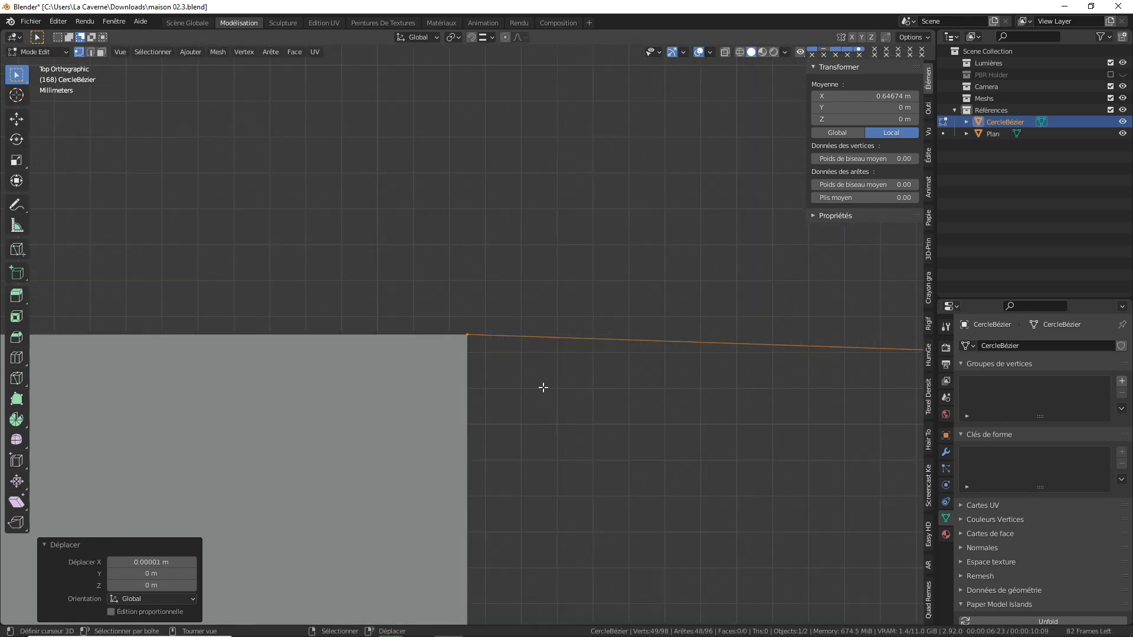
scroll(543, 387, down, 6)
key(Tab)
scroll(762, 510, down, 4)
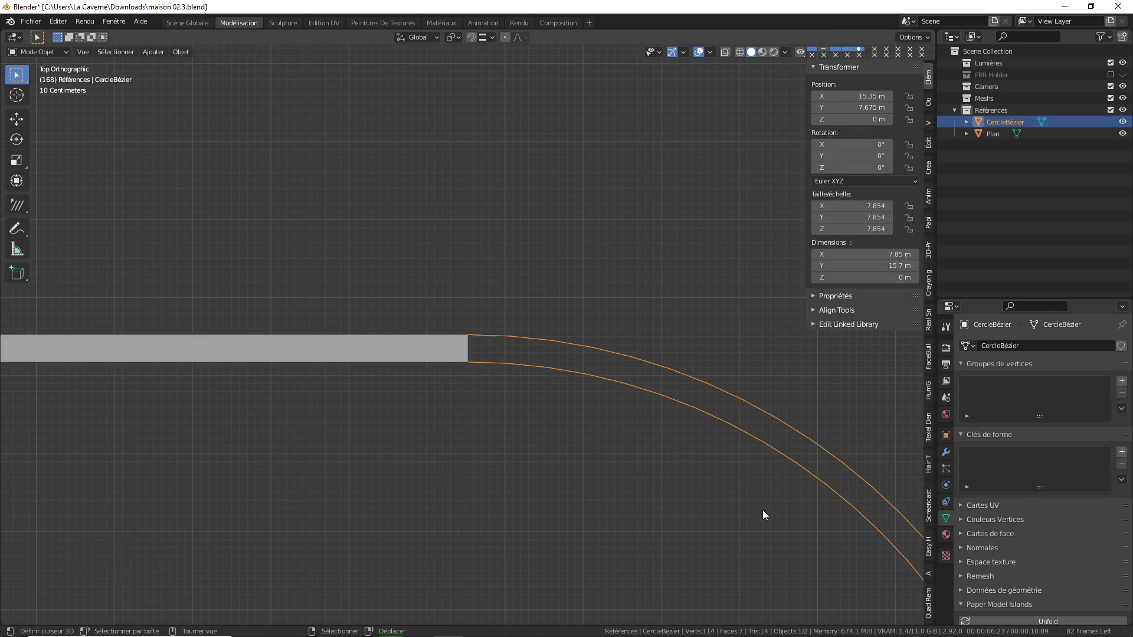
shift+middle_drag(668, 441, 646, 332)
scroll(647, 332, up, 1)
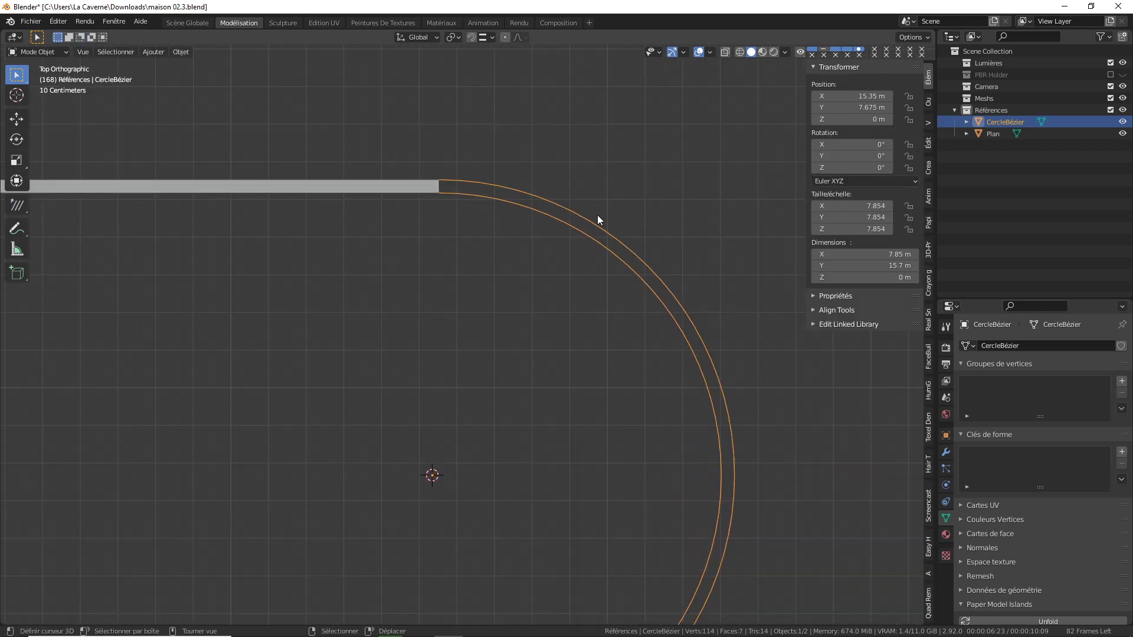
shift+click(380, 189)
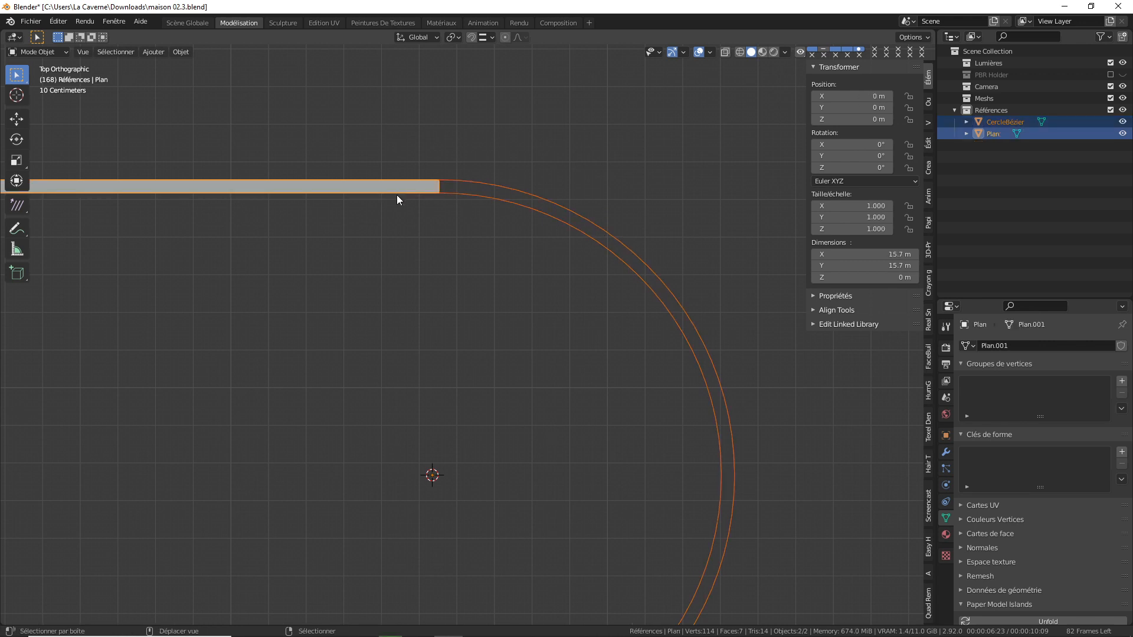
key(ctrl+j)
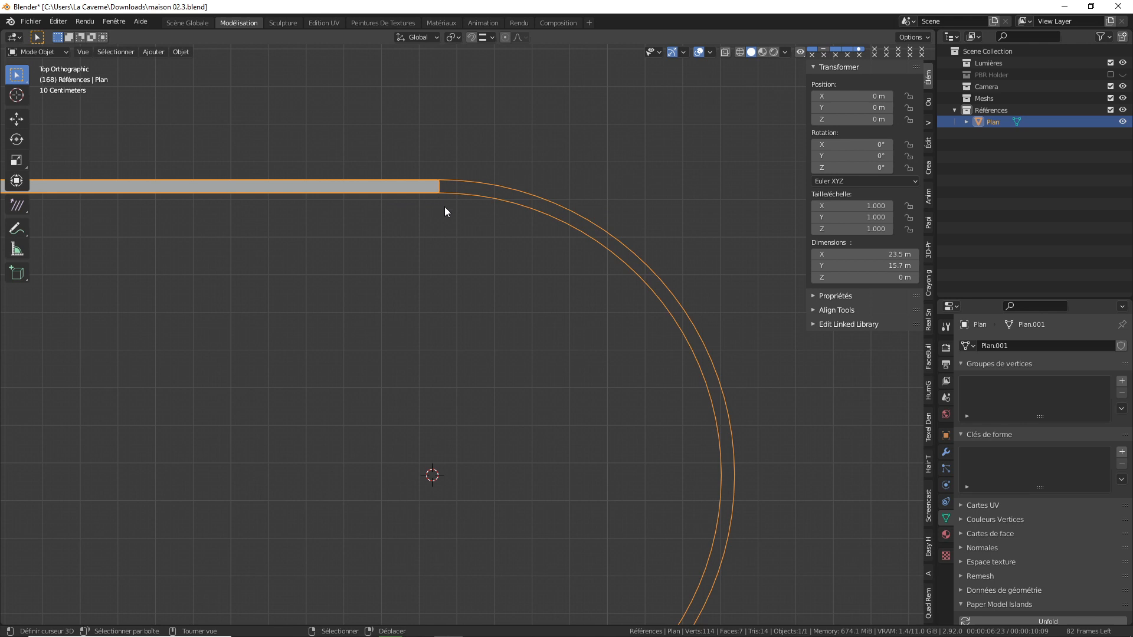
Select all vertices of the joined Plan mesh and merge them by distance at 0.0001 m
key(Tab)
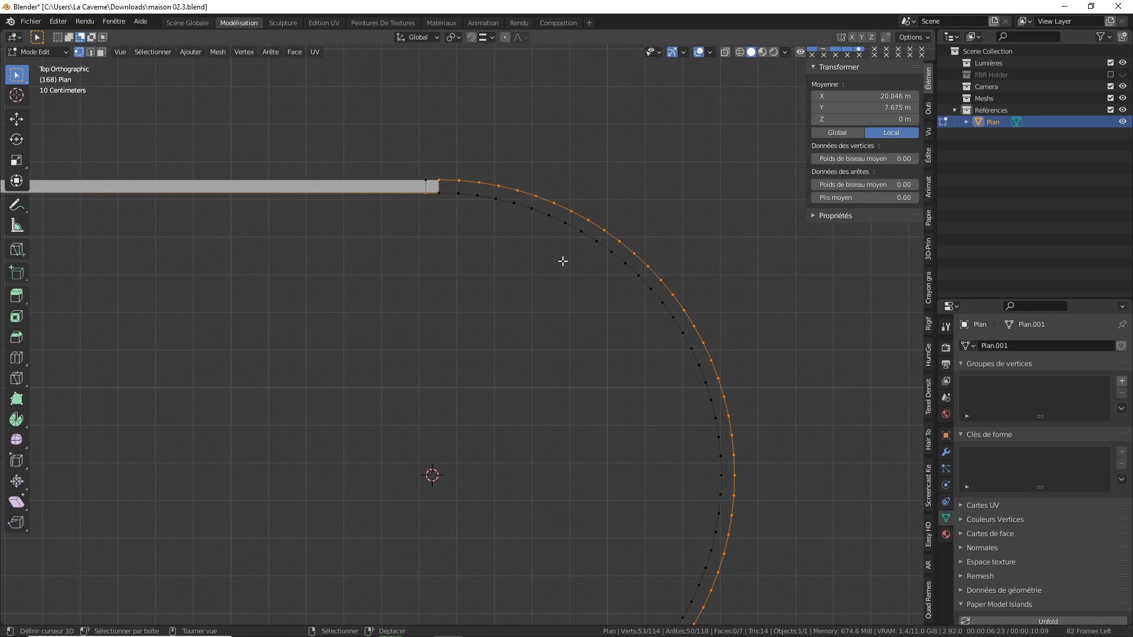
key(a)
click(562, 190)
key(a)
click(554, 144)
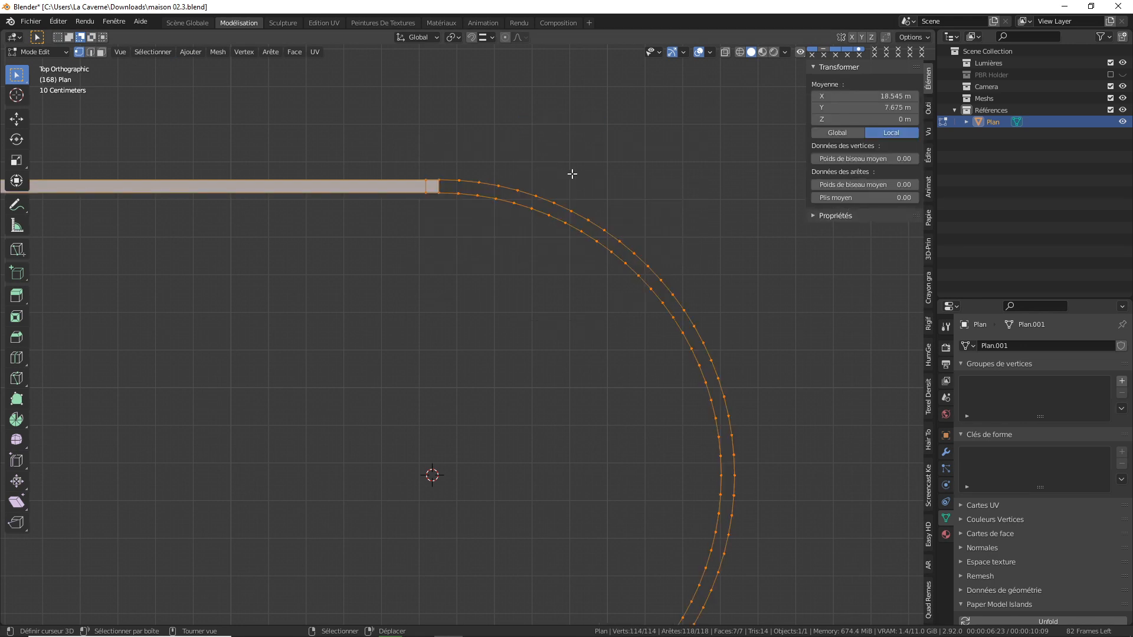
key(q)
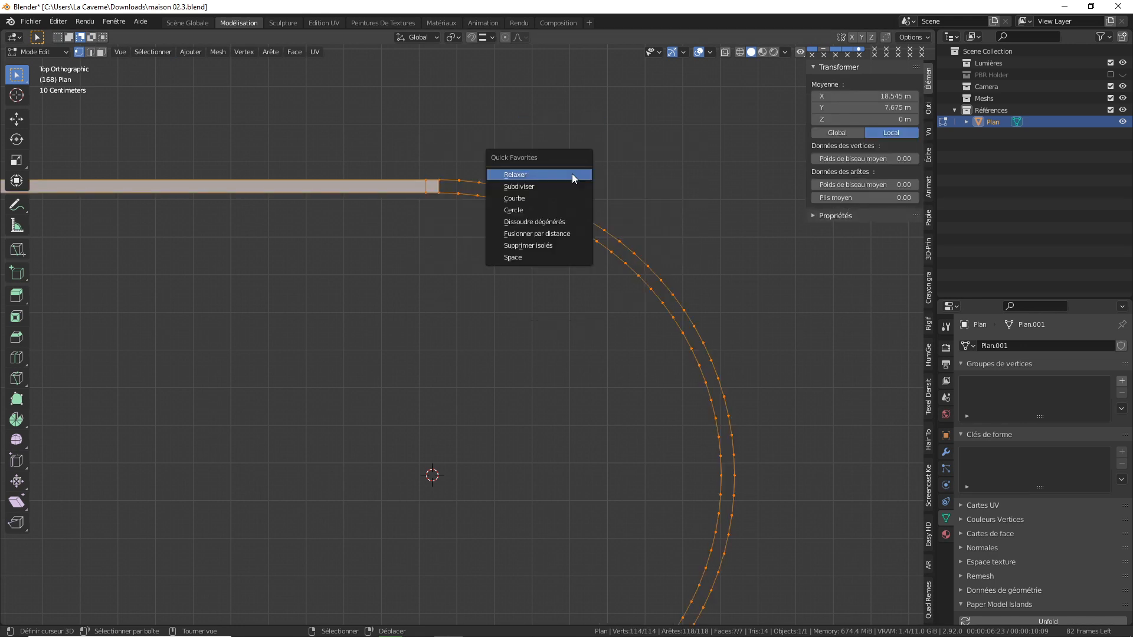
click(541, 236)
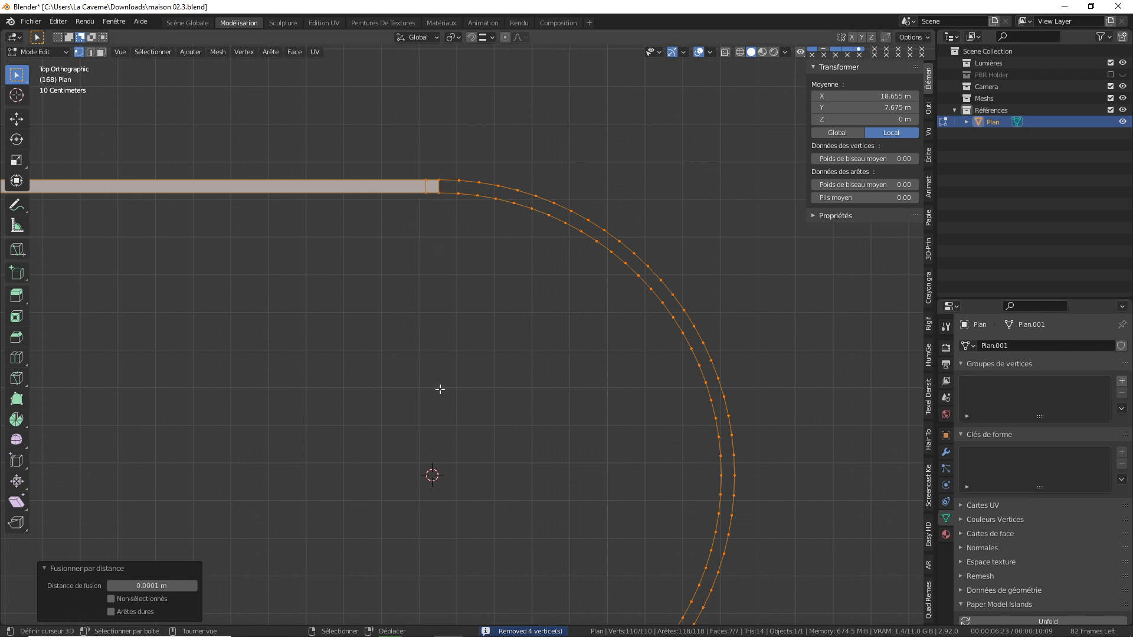
Select the upper wall's end edge in edge mode and test with a cancelled move that both arcs are attached to it
scroll(438, 183, down, 4)
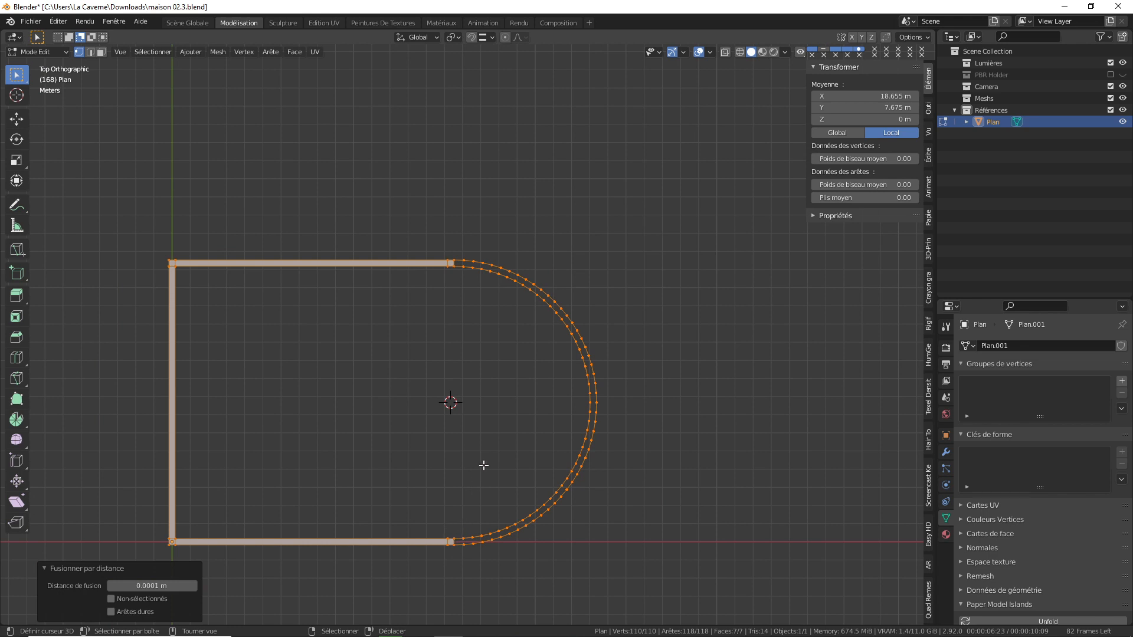
scroll(484, 466, up, 4)
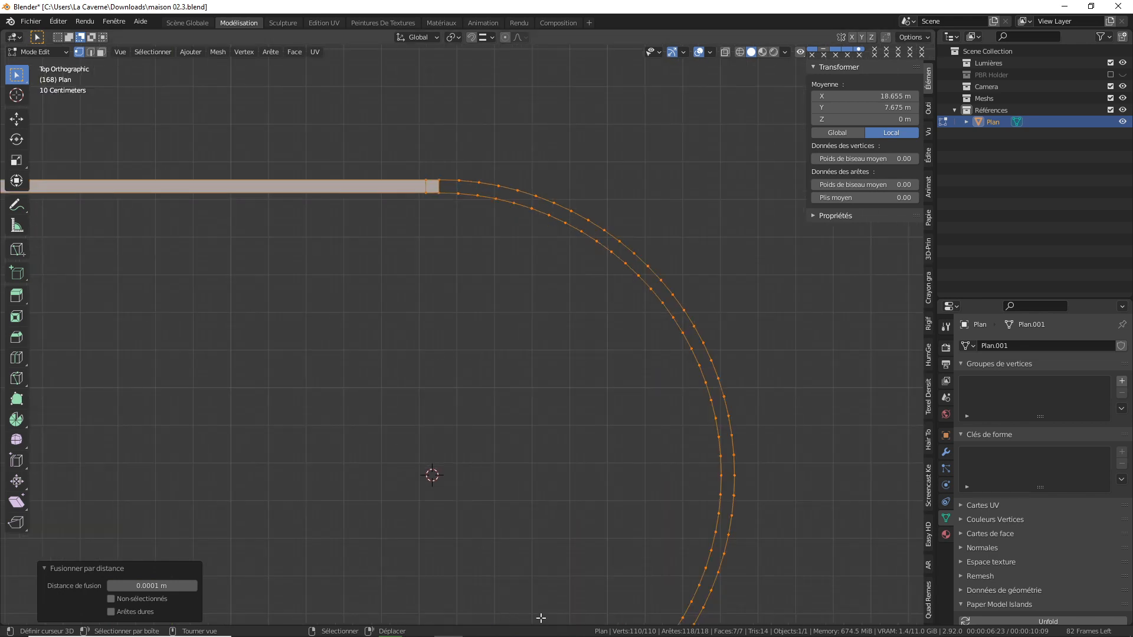
shift+middle_drag(523, 434, 457, 465)
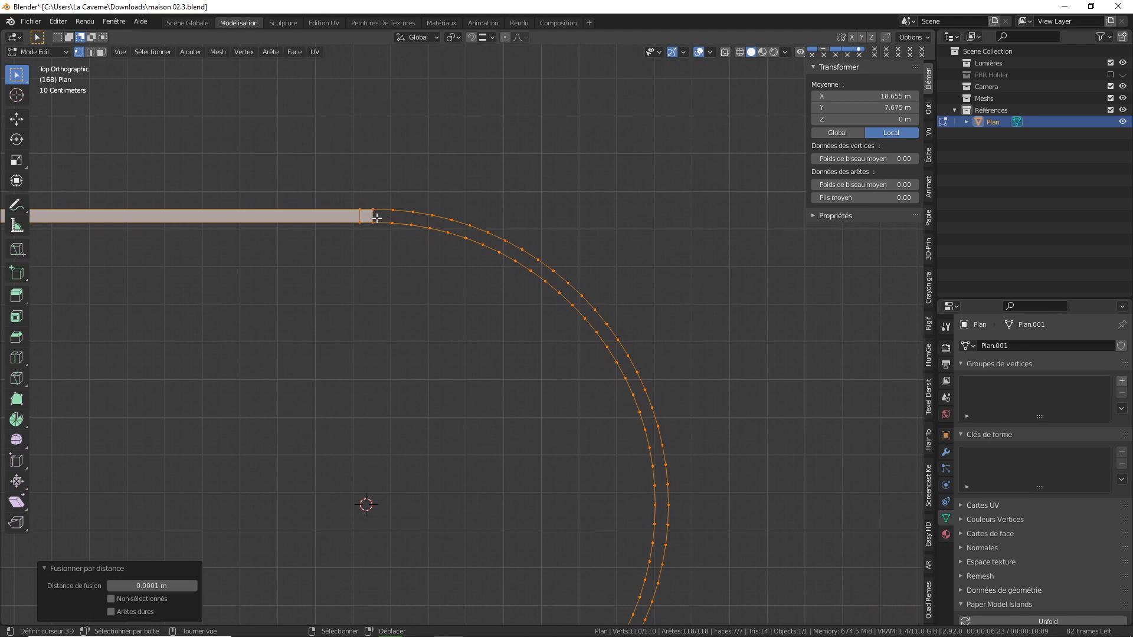
click(91, 53)
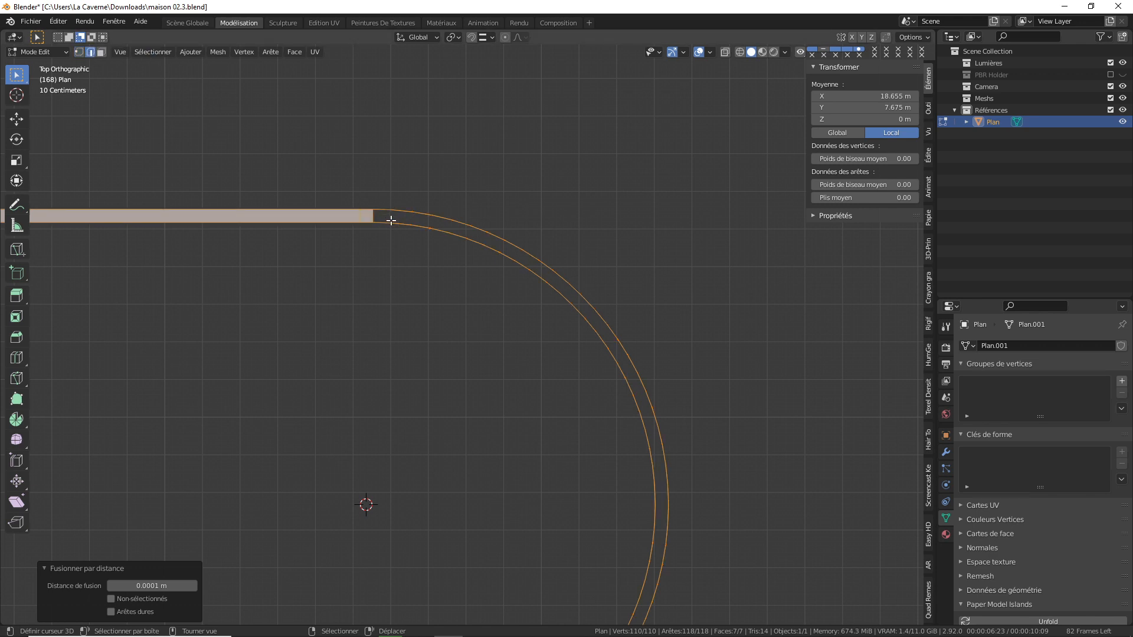
click(377, 217)
key(g)
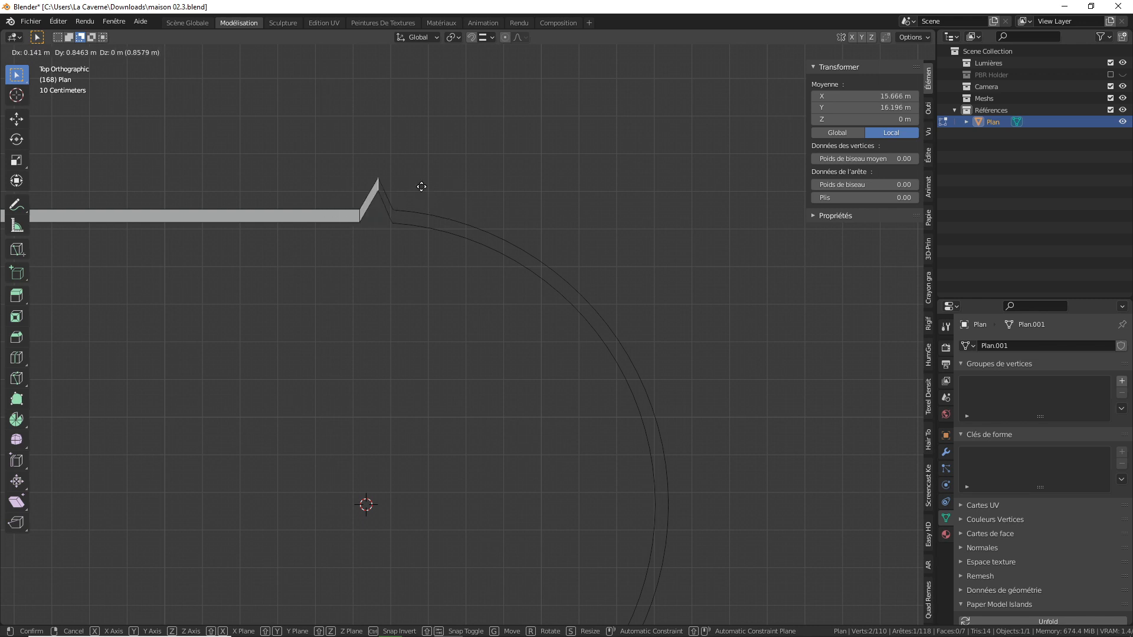
click(411, 212)
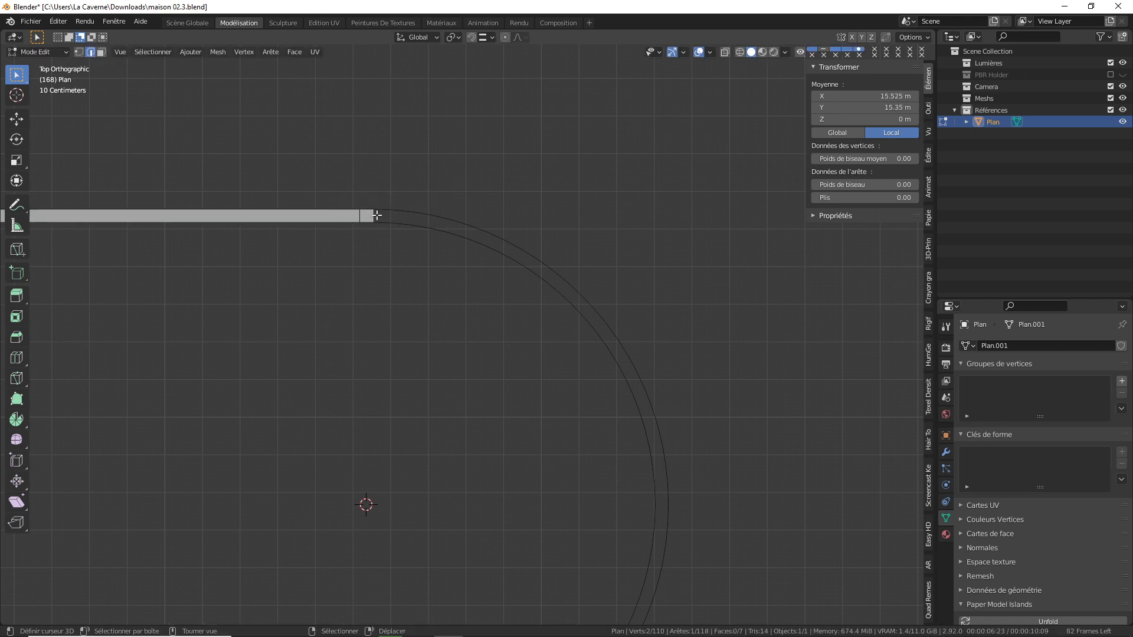
Fill the gap between the two arcs with faces, from the upper wall's end edge around to the lower wall
key(f)
key(f)
key(f)
key(f)
key(f)
key(f)
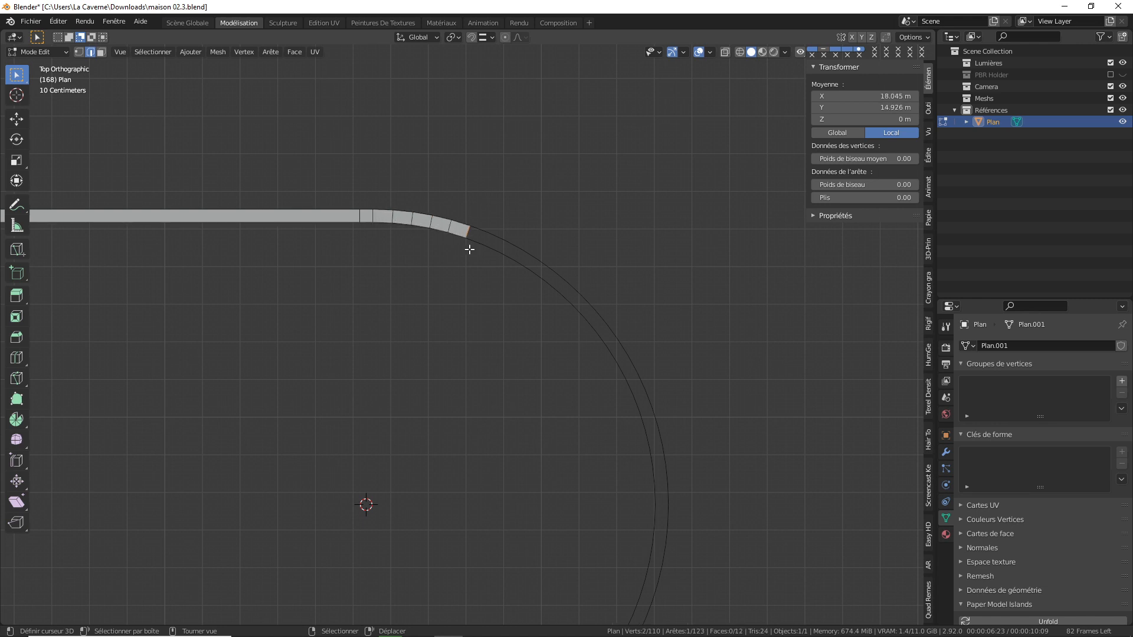
key(f)
key(f)
key(f)
key(f)
key(f)
key(f)
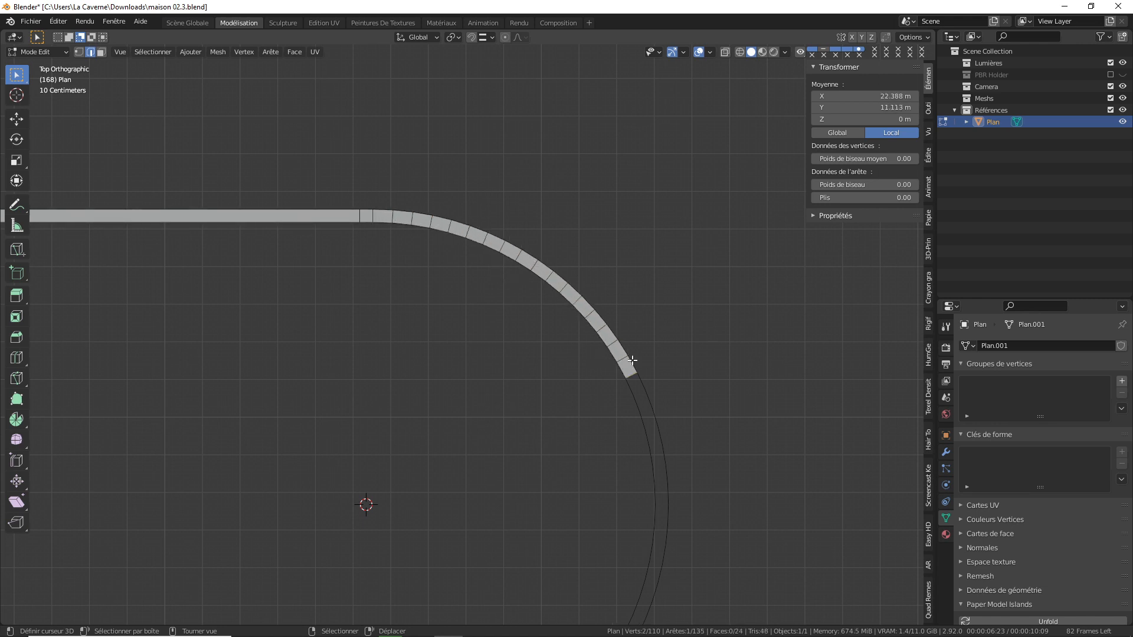
key(f)
key(f)
key(f)
key(f)
key(f)
scroll(641, 456, down, 3)
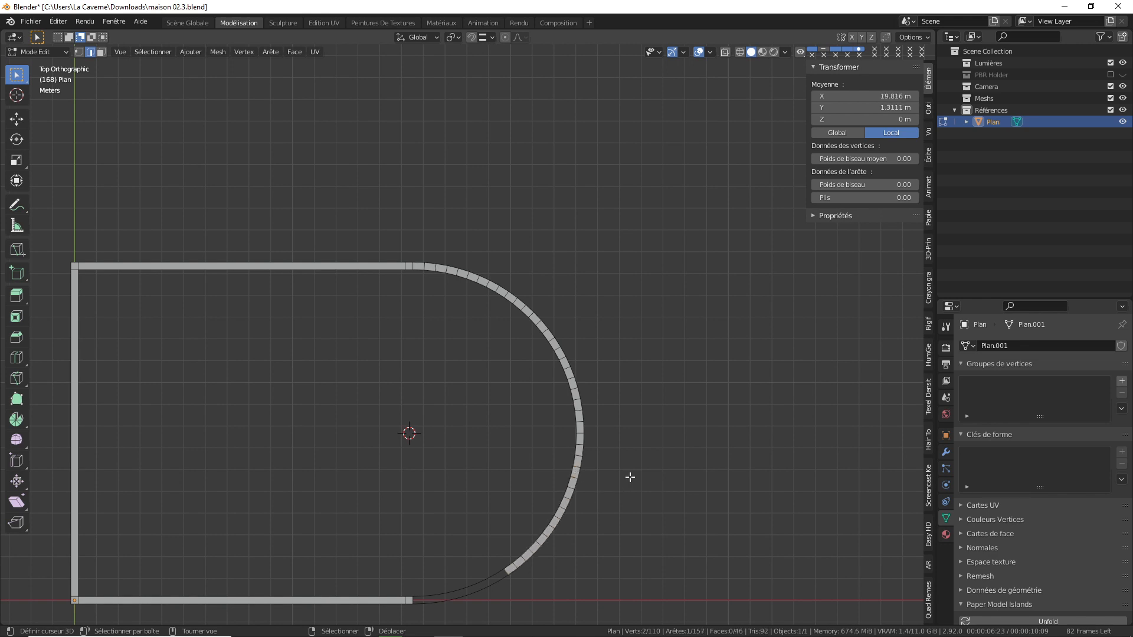
key(f)
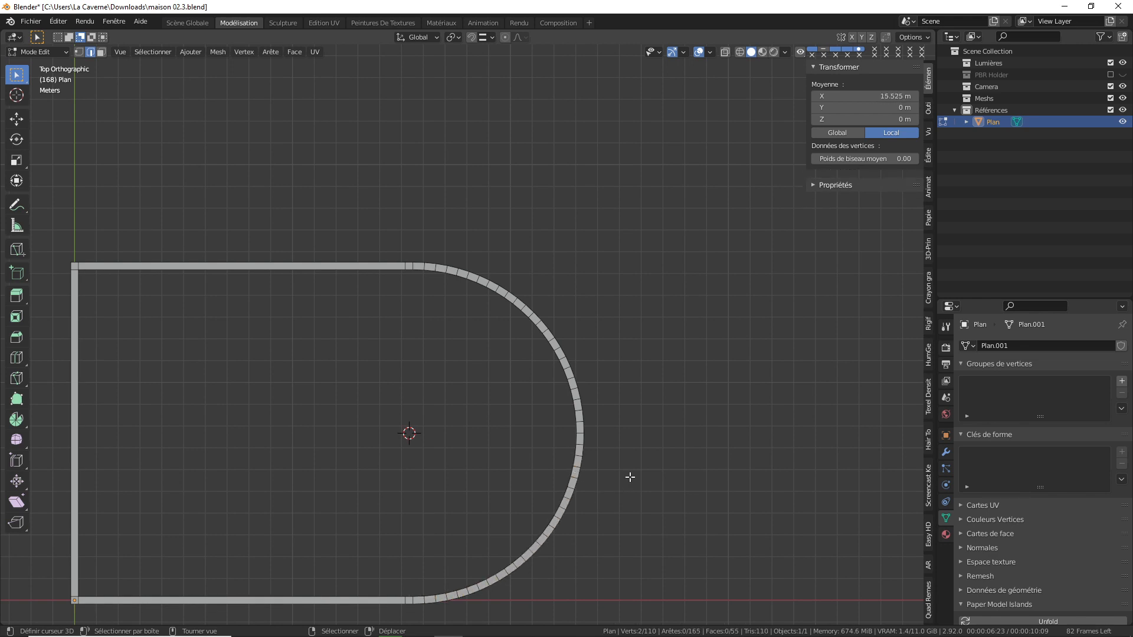
Extrude the entire Plan mesh 2.3 m along Z to raise the walls, and return to Object Mode
shift+middle_drag(557, 499, 597, 339)
scroll(332, 454, up, 1)
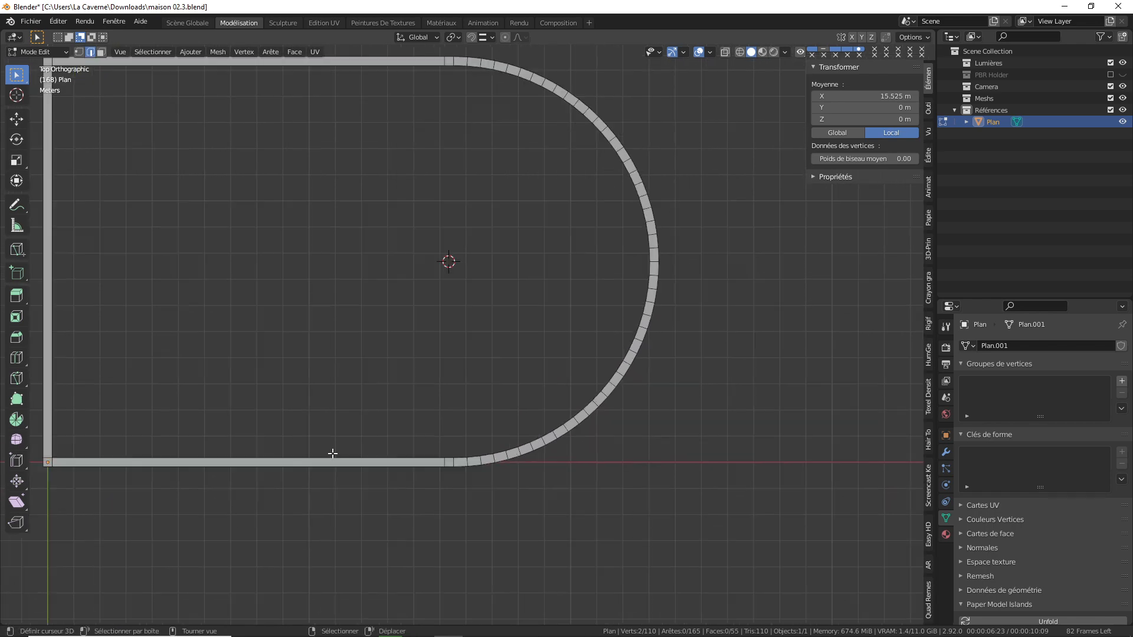
key(Tab)
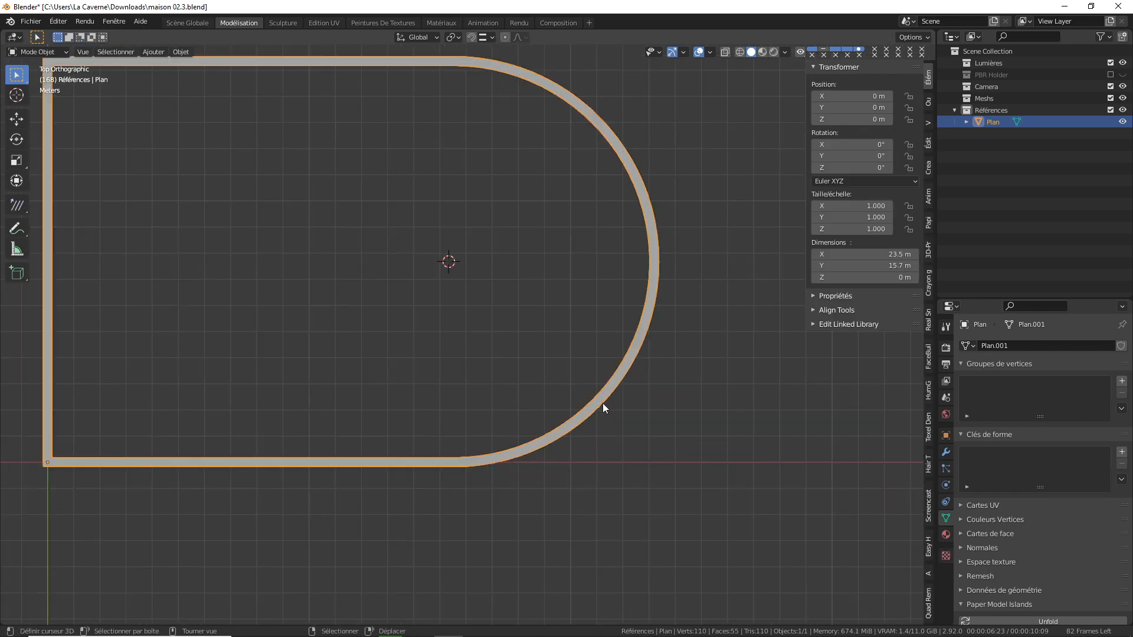
middle_drag(603, 402, 628, 362)
key(Tab)
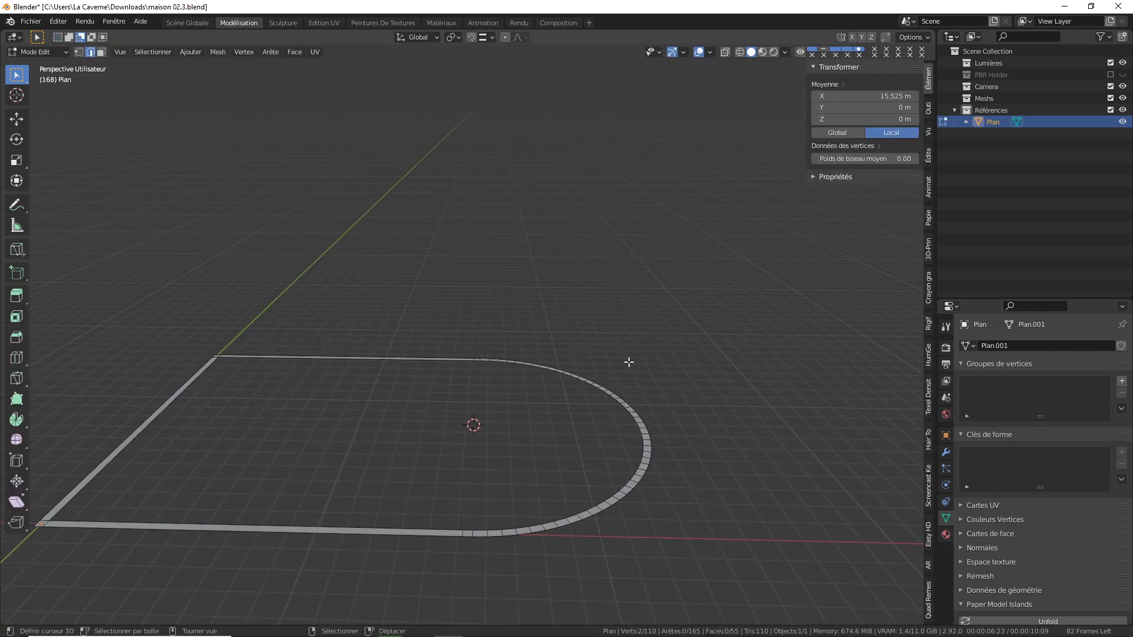
key(a)
click(632, 318)
key(a)
click(633, 272)
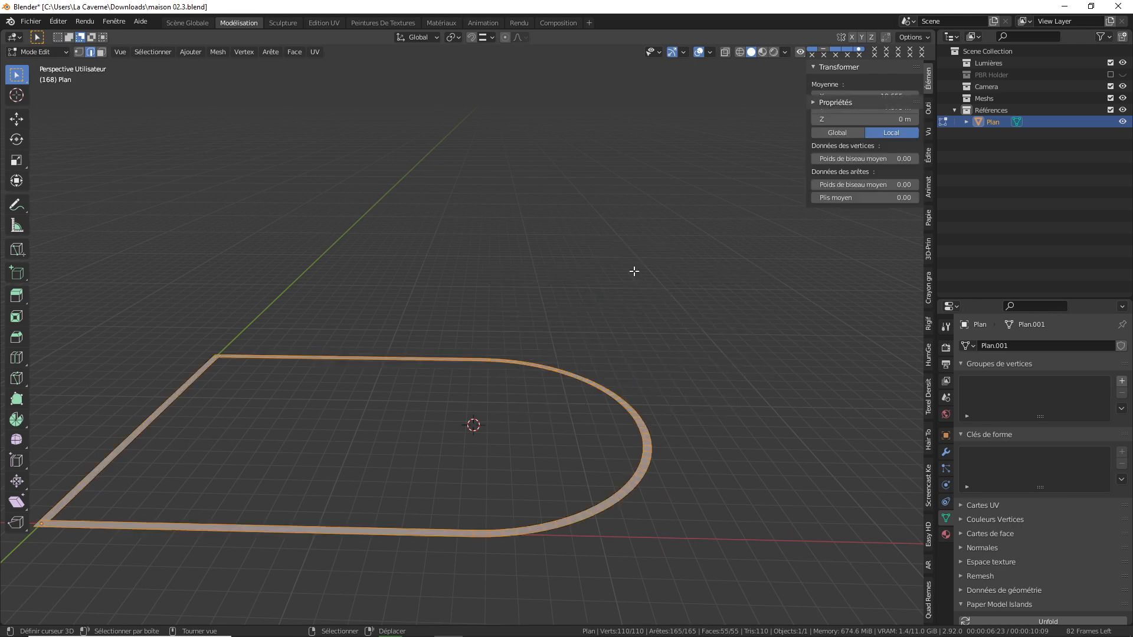
text(ez)
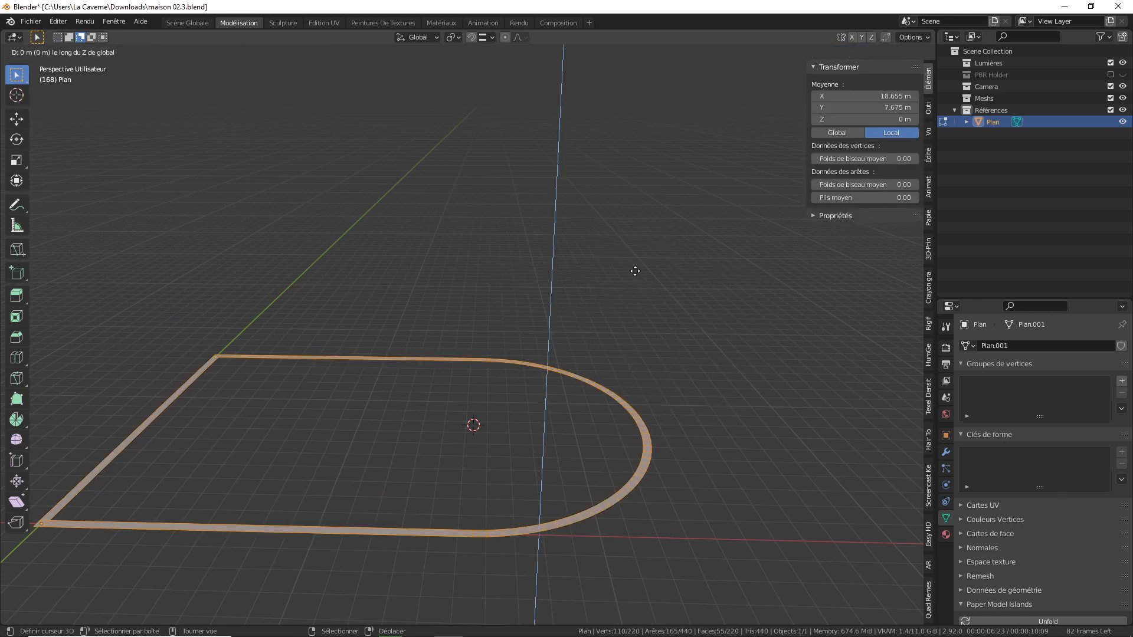
text(2.3)
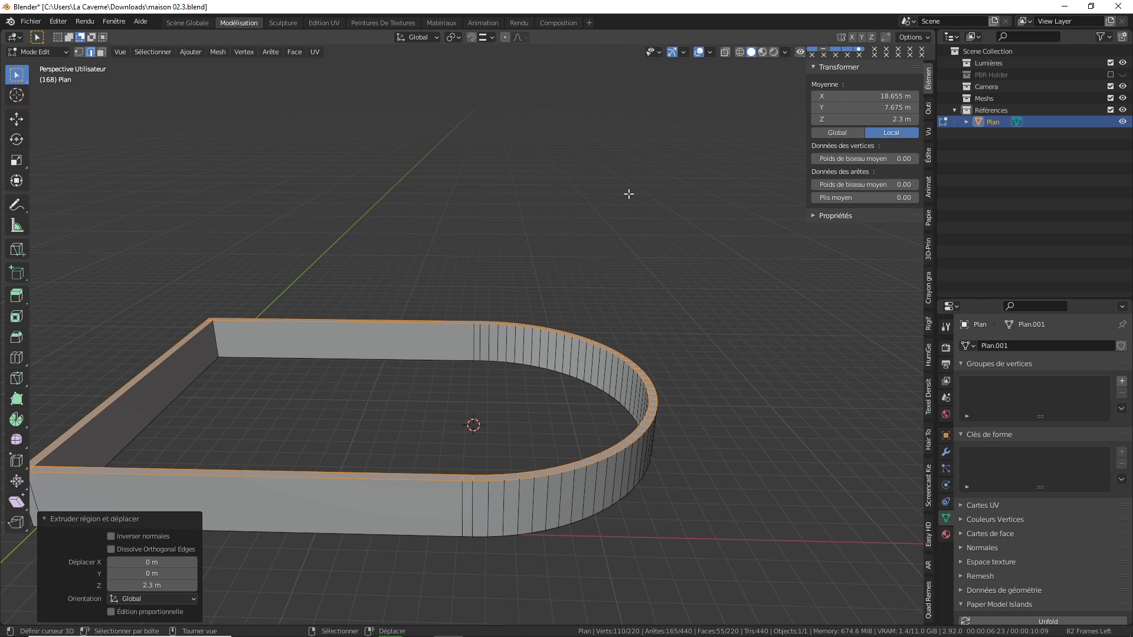
key(Tab)
Select ten alternating vertical edge loops along the rounded wall, starting near its junction with the straight wall, and dissolve those edges
middle_drag(596, 245, 465, 418)
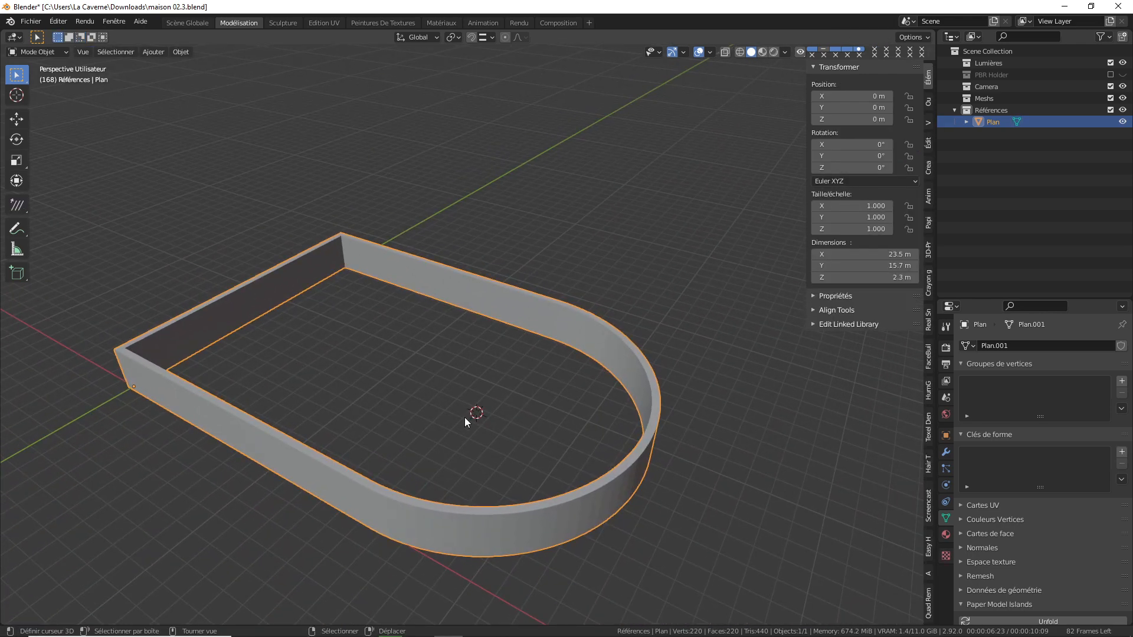
middle_drag(465, 417, 451, 439)
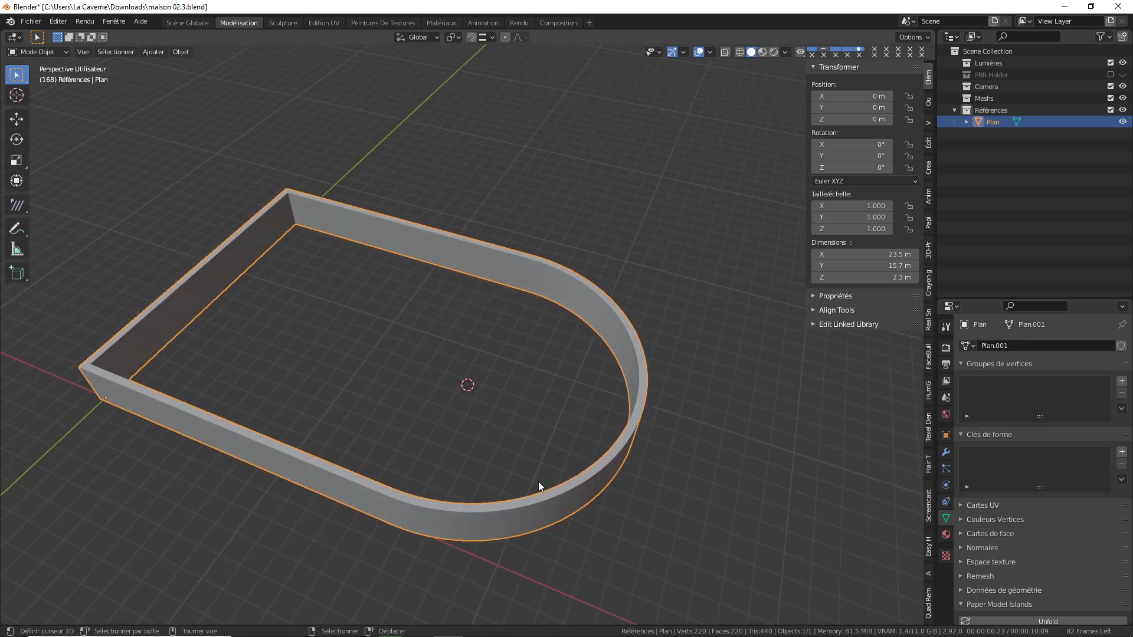
key(Tab)
middle_drag(538, 485, 405, 477)
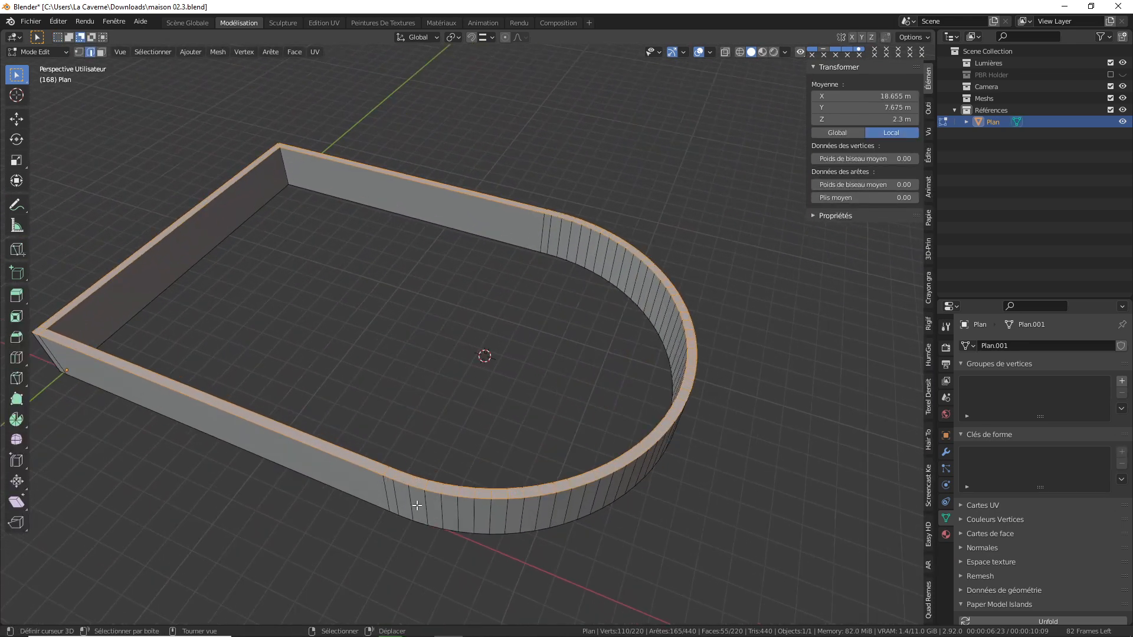
alt+click(413, 503)
alt+shift+click(448, 502)
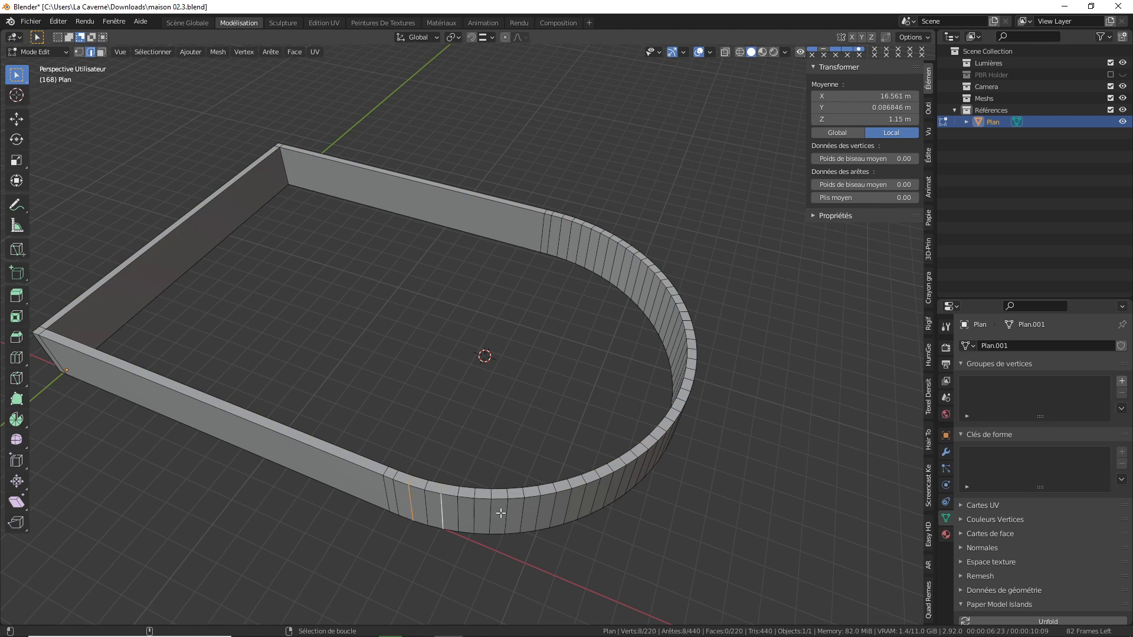
alt+shift+click(477, 513)
alt+shift+click(511, 513)
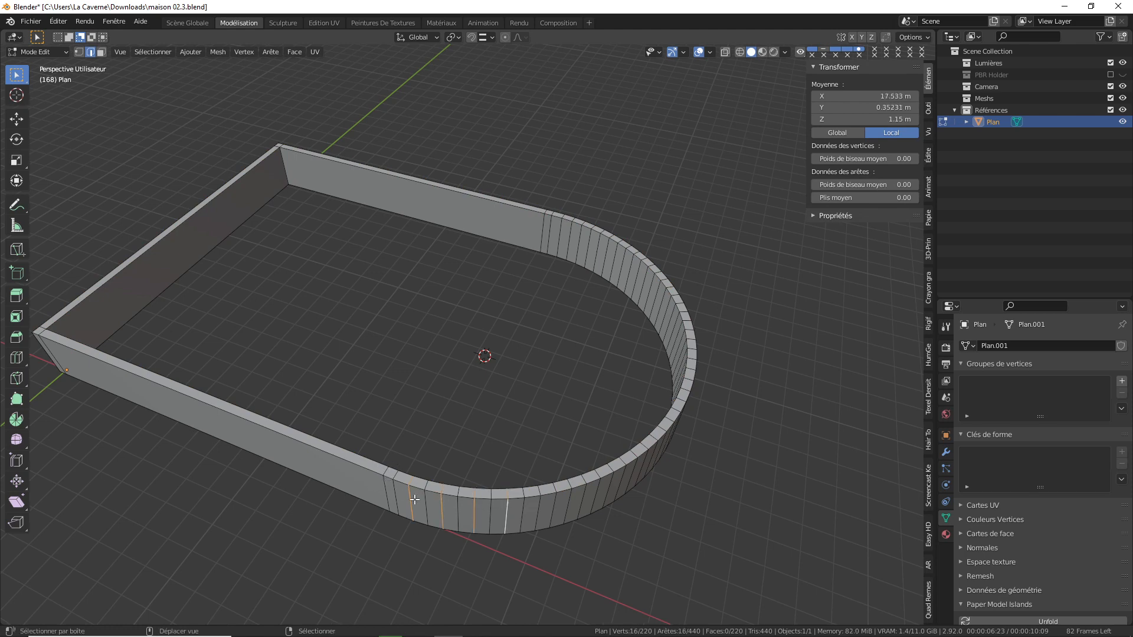
alt+shift+click(540, 508)
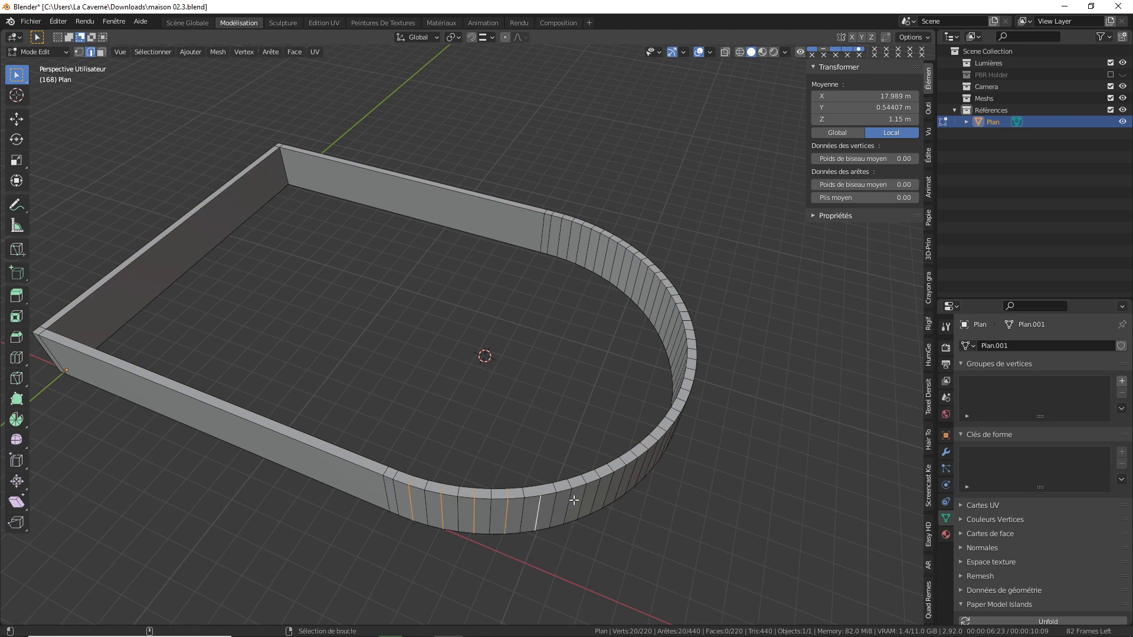
alt+shift+click(570, 503)
alt+shift+click(593, 496)
middle_drag(621, 485, 593, 540)
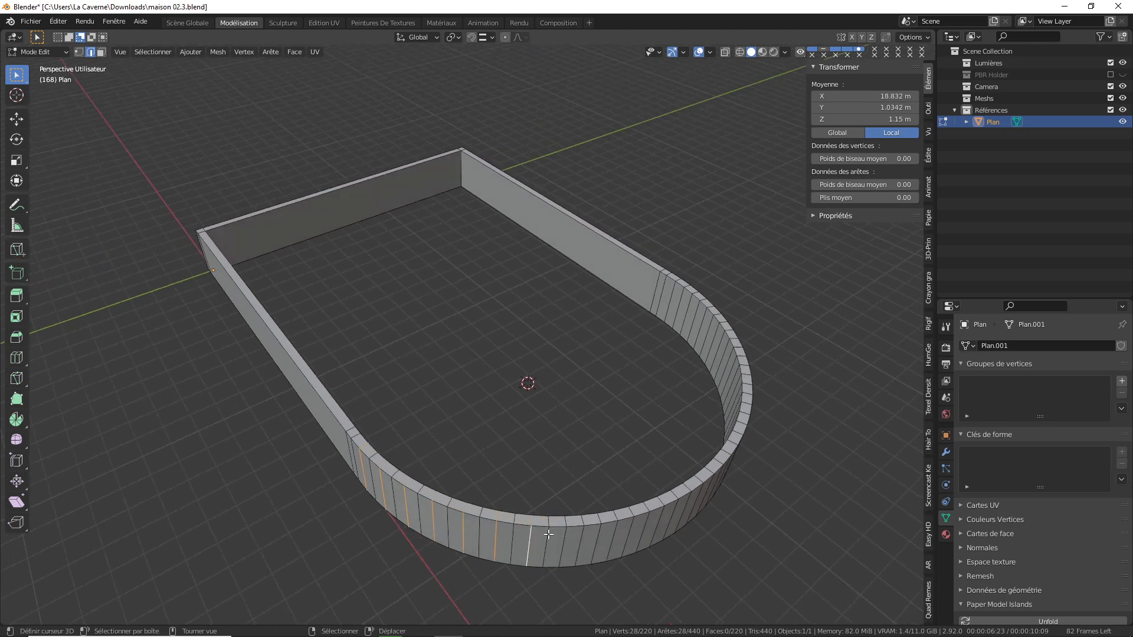
alt+shift+click(549, 541)
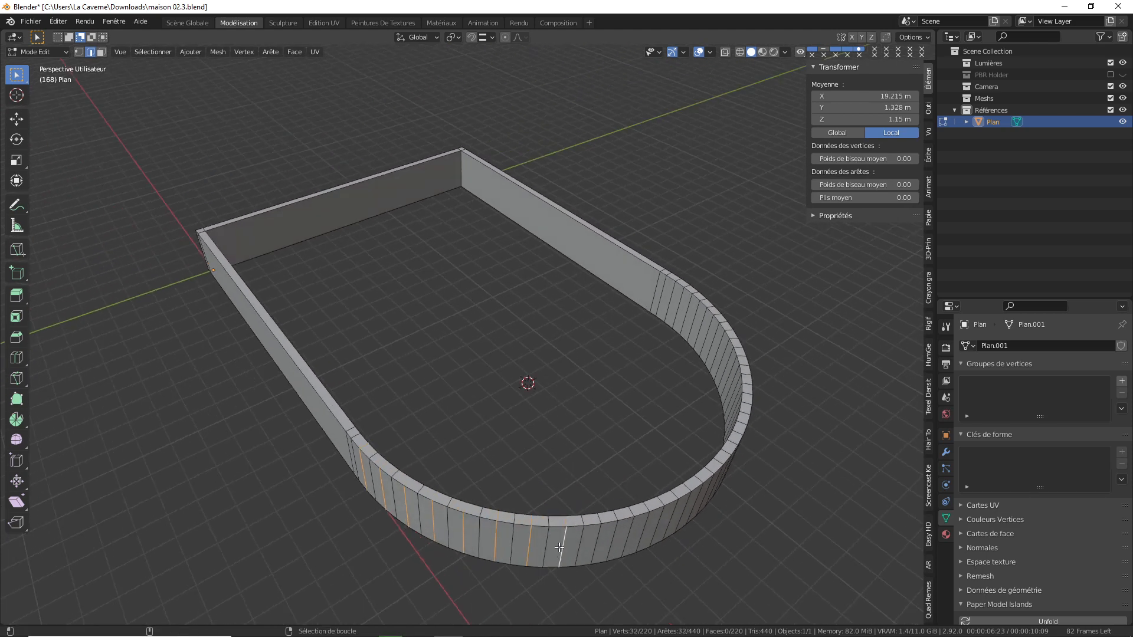
alt+shift+click(599, 542)
alt+shift+click(630, 536)
key(x)
click(650, 588)
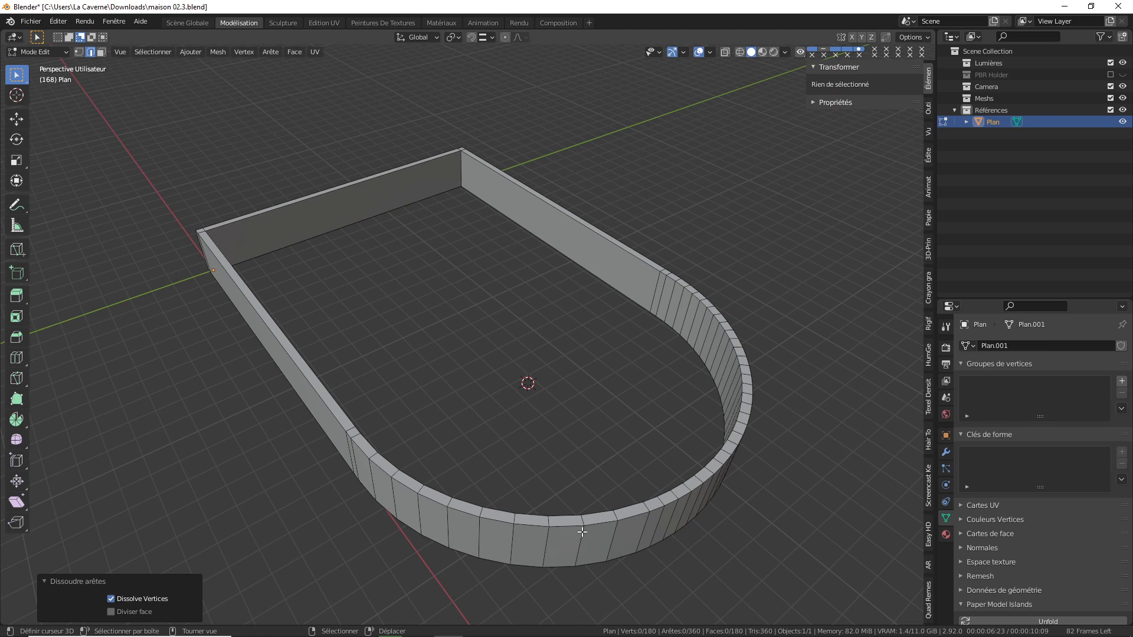
Undo the edge dissolve on the rounded wall and return to Object Mode
middle_drag(662, 517, 576, 450)
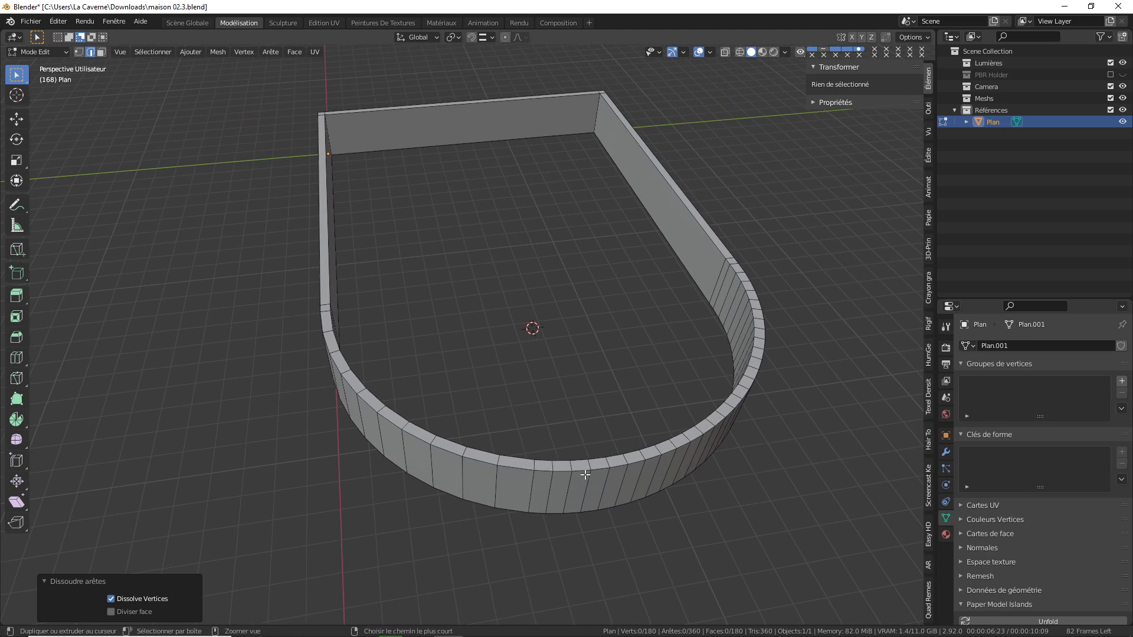
click(585, 475)
key(Tab)
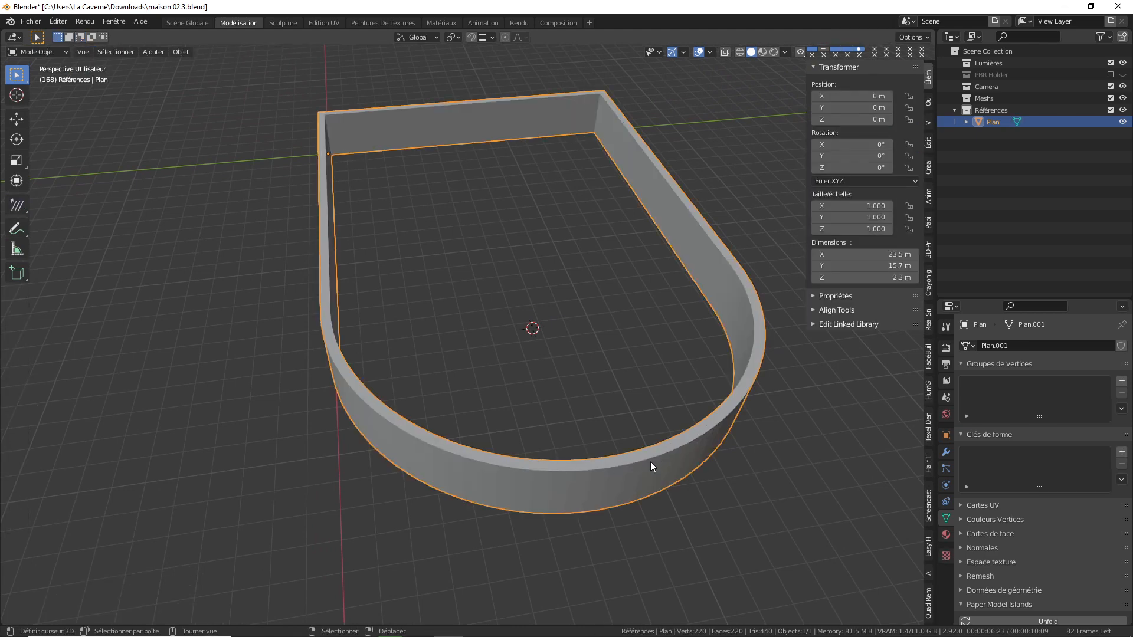
Examine the raised walls from several angles, comparing the rounded wall's shading in Object Mode with its edges in Edit Mode
middle_drag(650, 466, 784, 529)
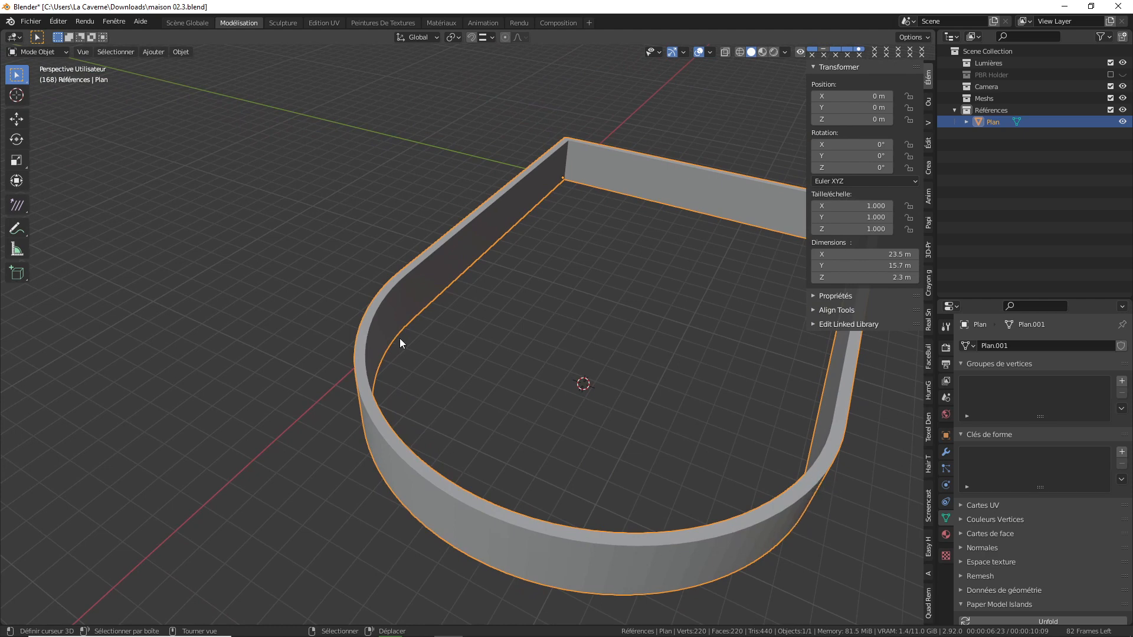
middle_drag(655, 520, 548, 501)
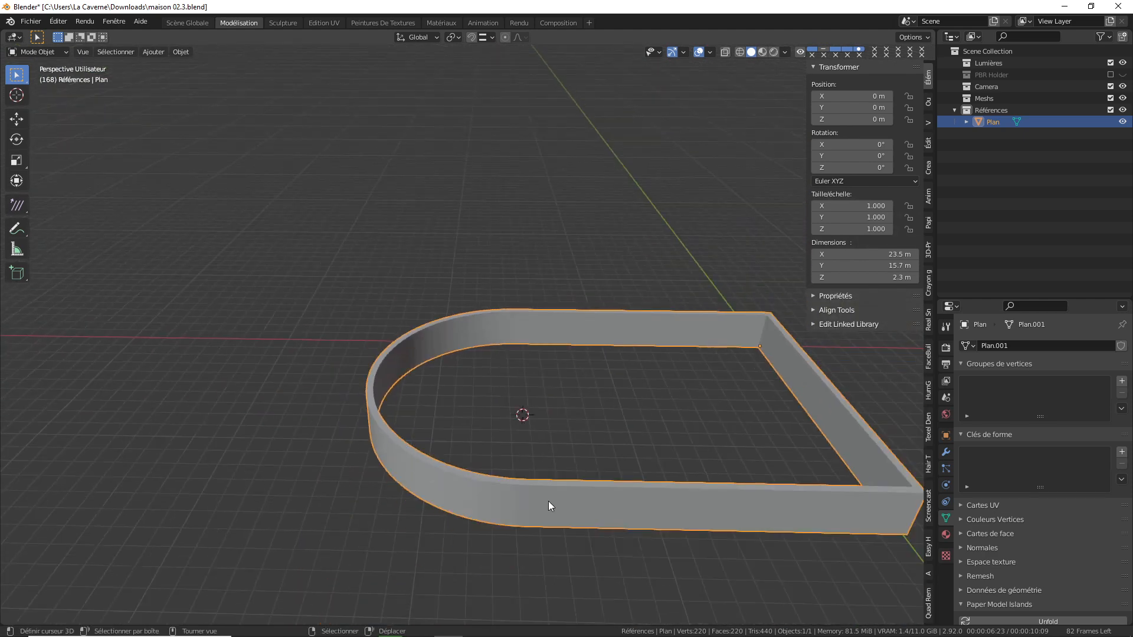
middle_drag(525, 373, 735, 444)
key(Tab)
key(Tab)
key(Tab)
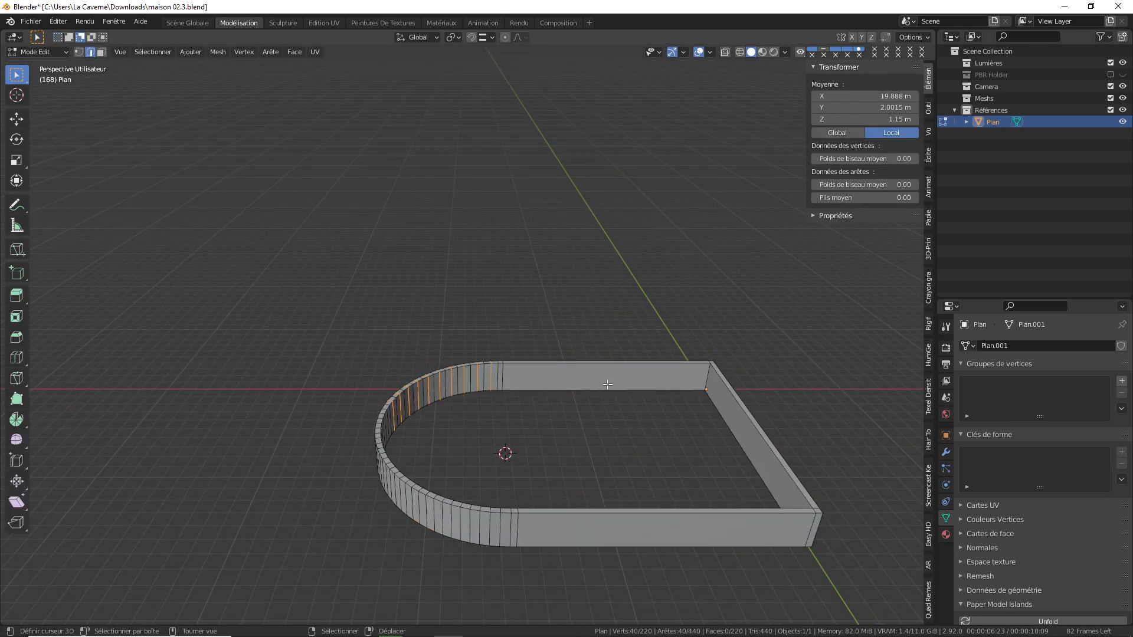
middle_drag(683, 498, 573, 406)
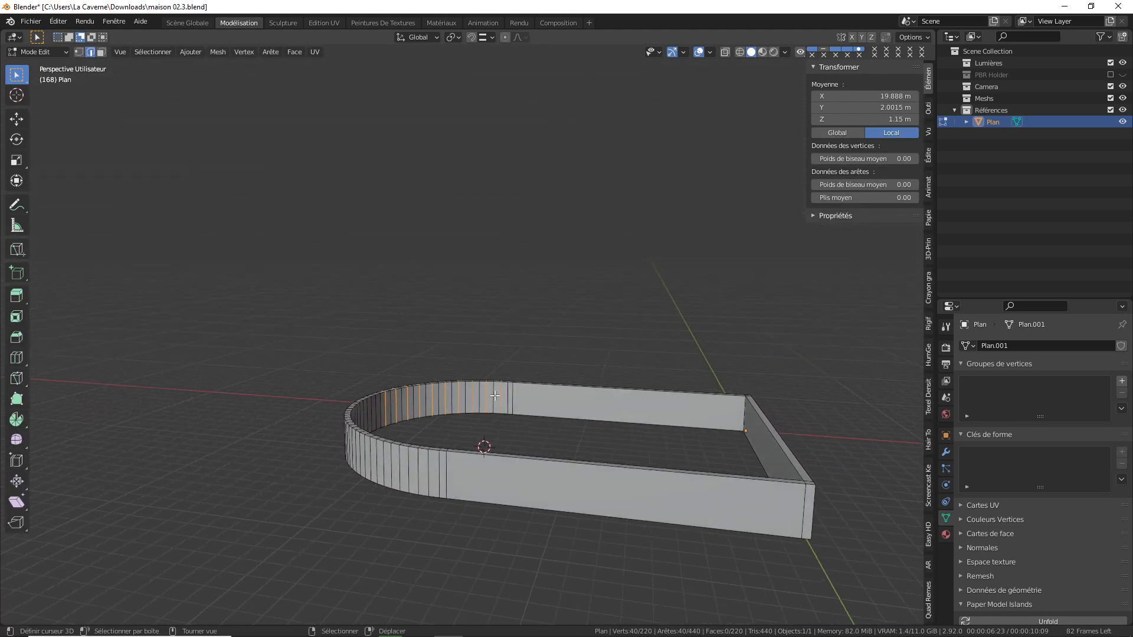
middle_drag(469, 423, 649, 408)
key(Tab)
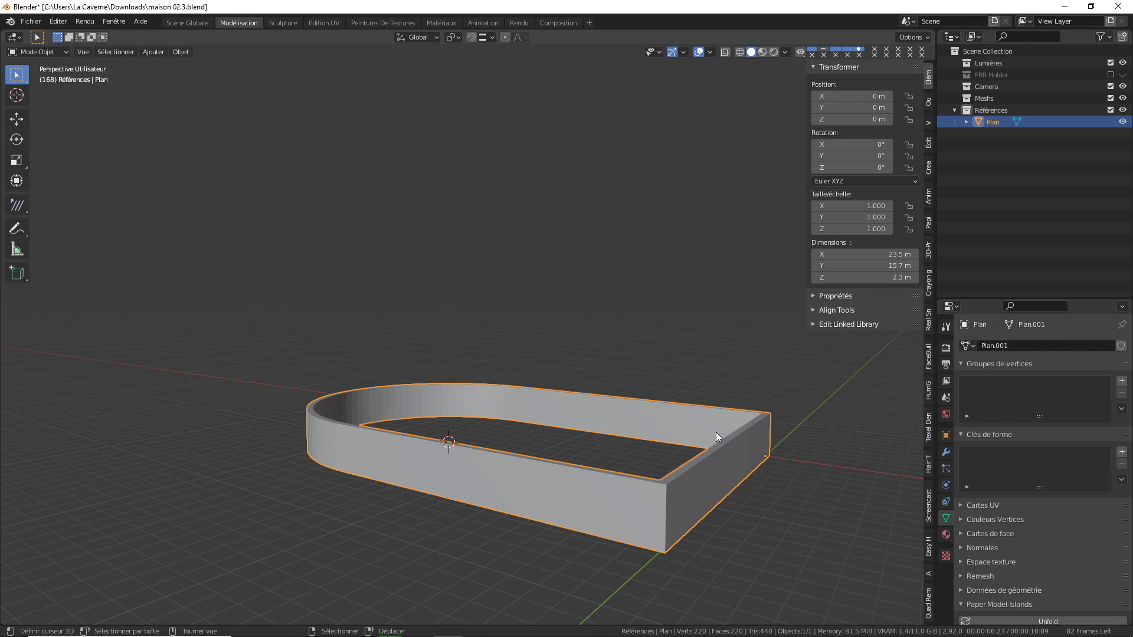
Delete the Plan object and quit Blender without saving the changes to maison 02.3.blend
key(x)
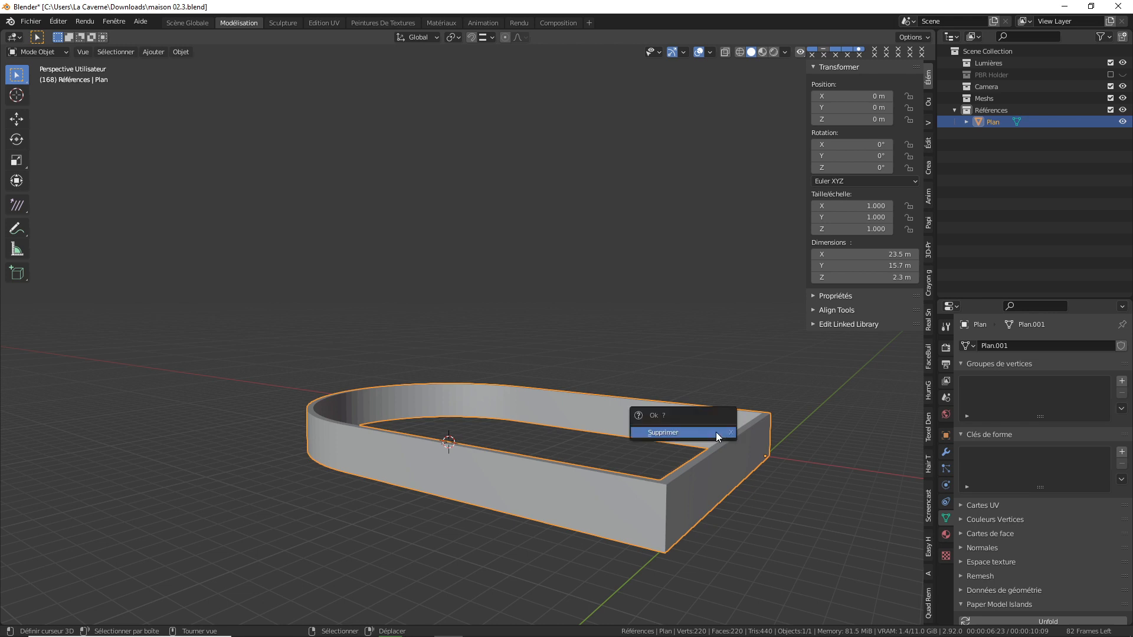
click(716, 435)
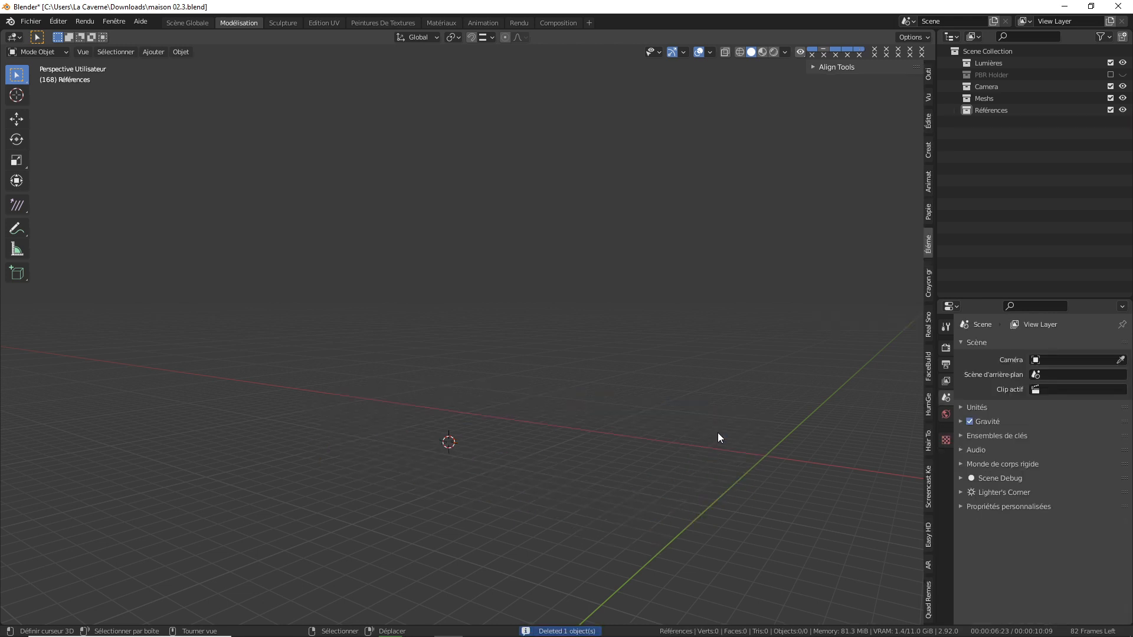
click(1118, 7)
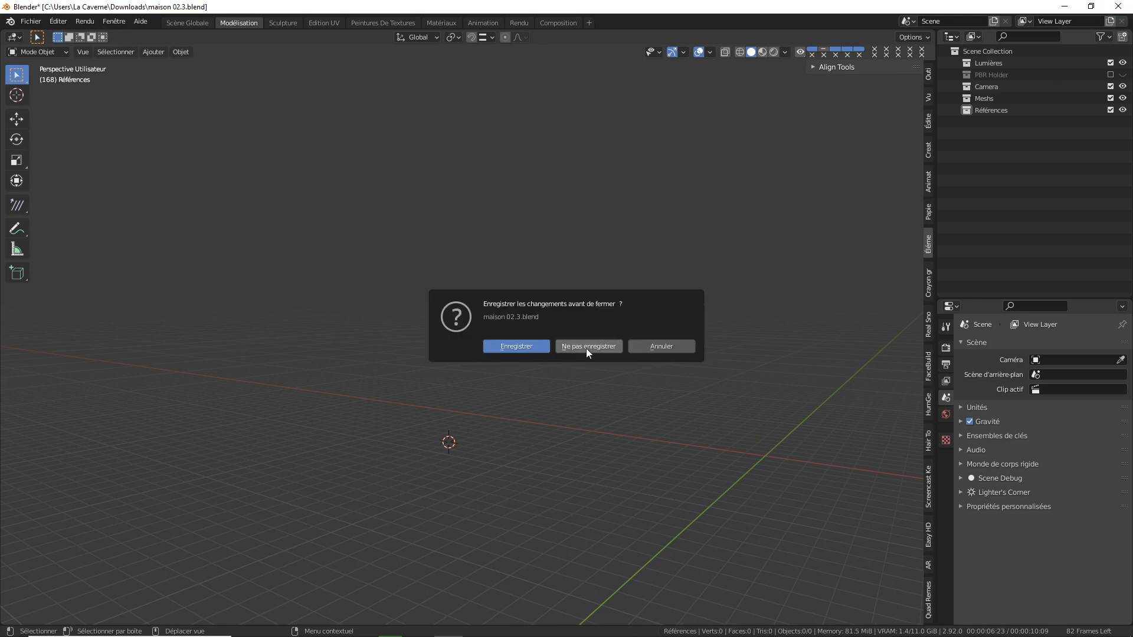
click(587, 347)
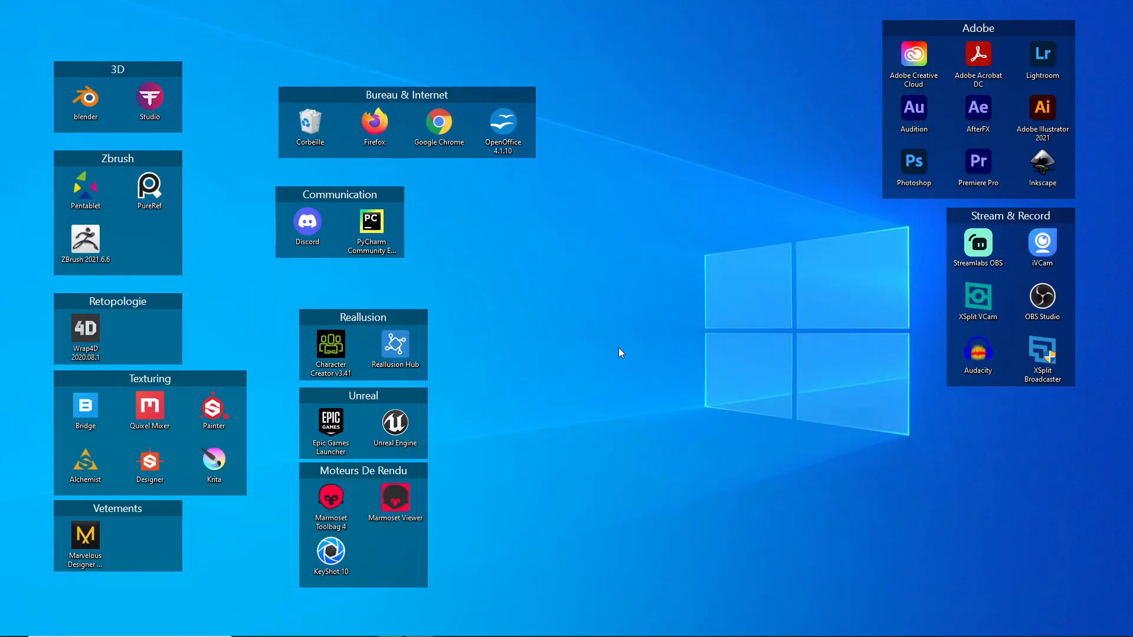